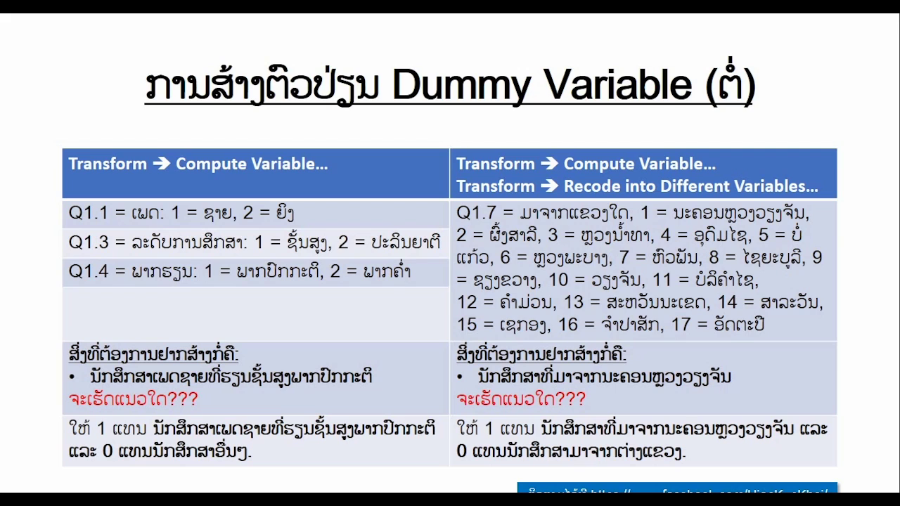
Step: Exit the dummy-variable slideshow and bring up the ATM workbook's DataEntry sheet in Excel
{"action": "key", "text": "Escape"}
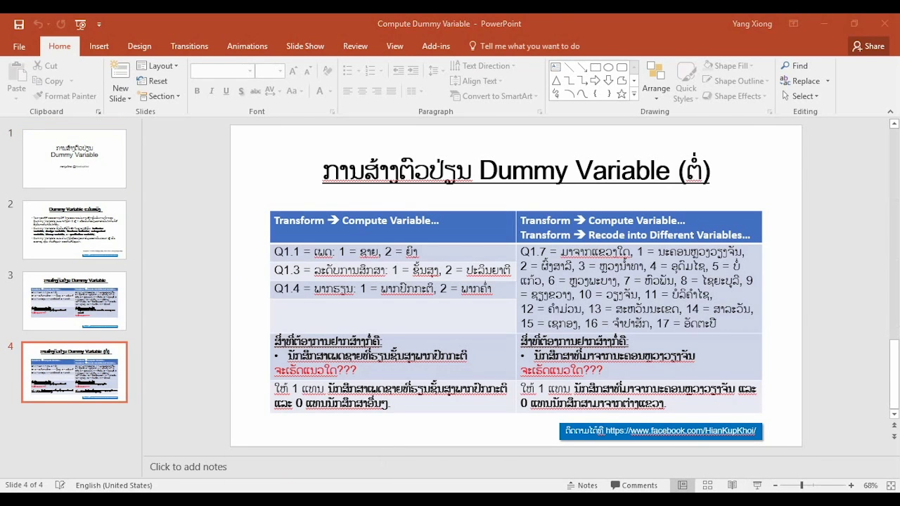
{"action": "key", "text": "alt+Tab"}
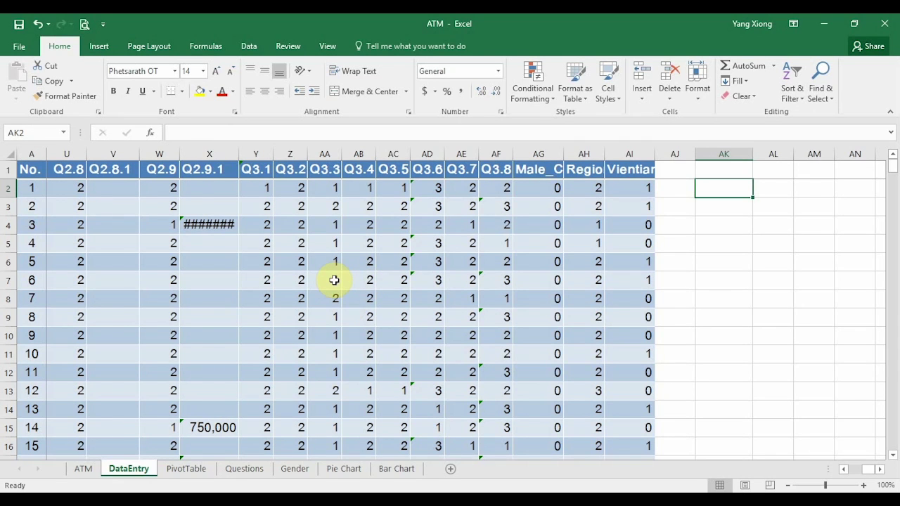
{"action": "scroll", "coordinate": [334, 279], "scroll_direction": "left", "scroll_amount": 10}
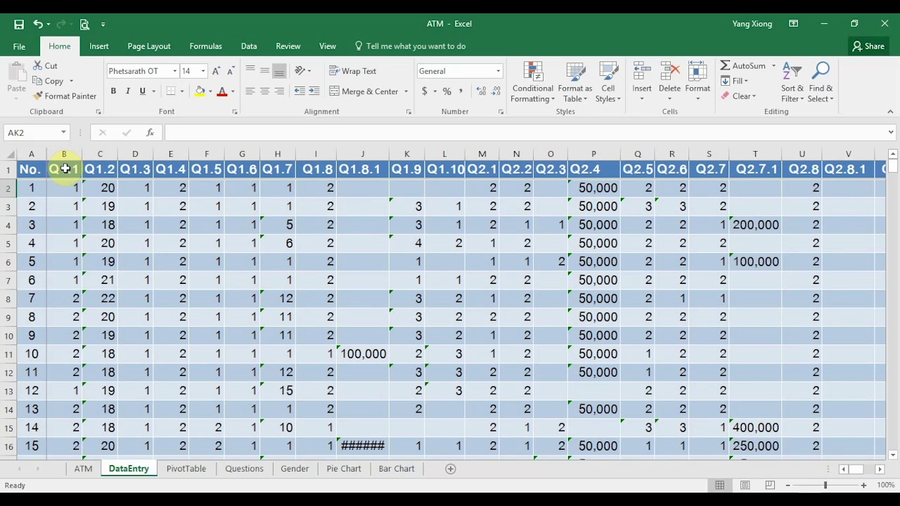
{"action": "left_click", "coordinate": [65, 169]}
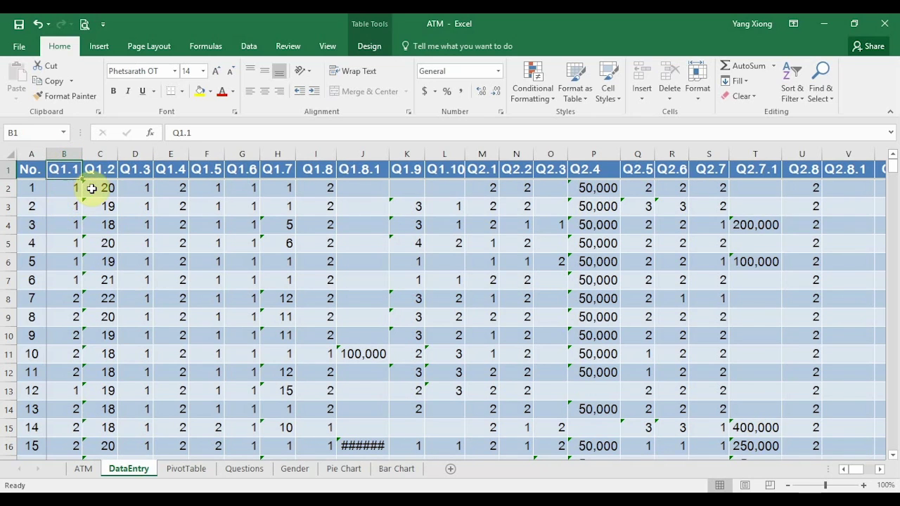
{"action": "left_click", "coordinate": [140, 169]}
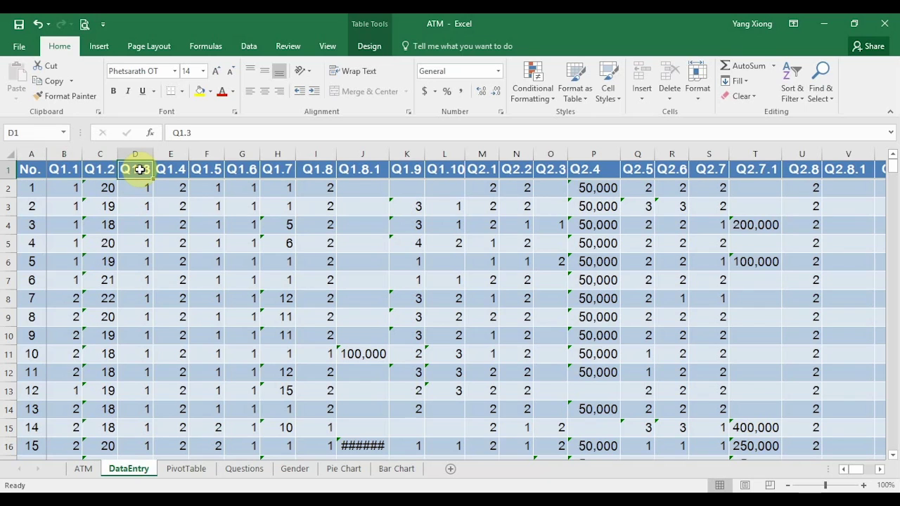
{"action": "left_click", "coordinate": [175, 173]}
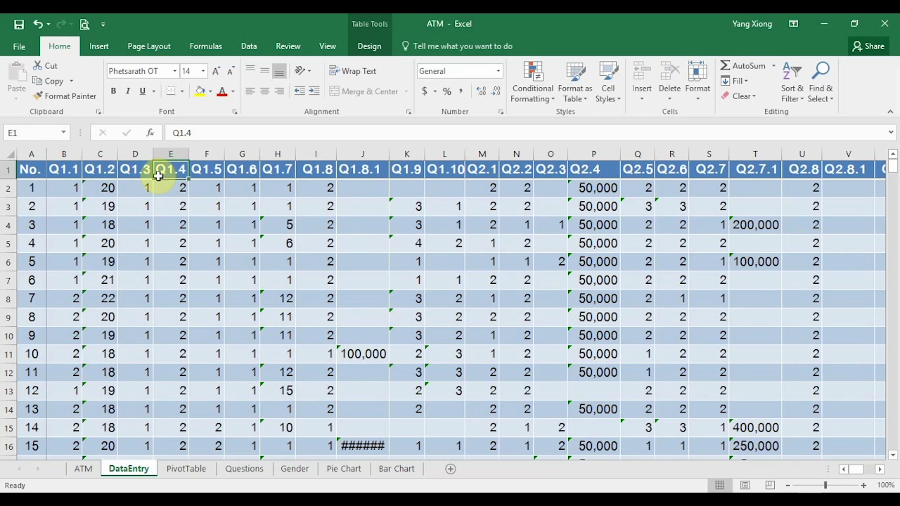
{"action": "left_click", "coordinate": [68, 170]}
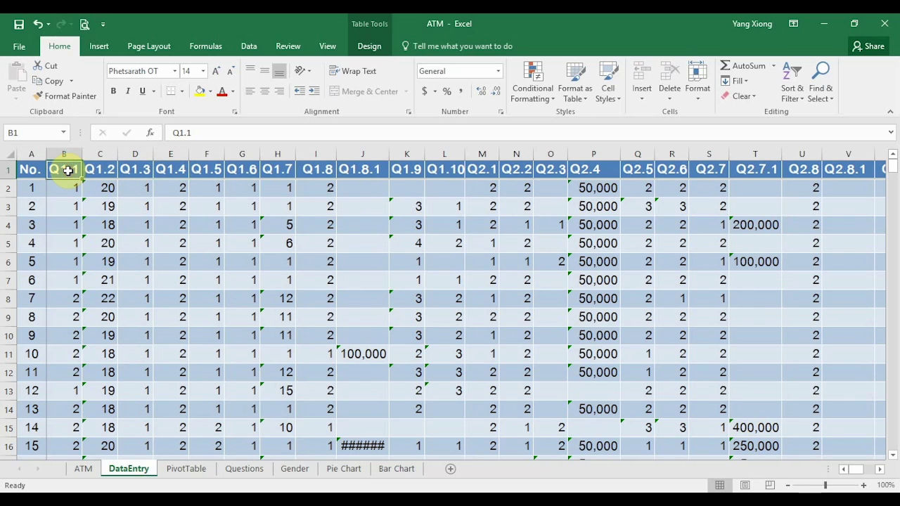
{"action": "left_click", "coordinate": [141, 171]}
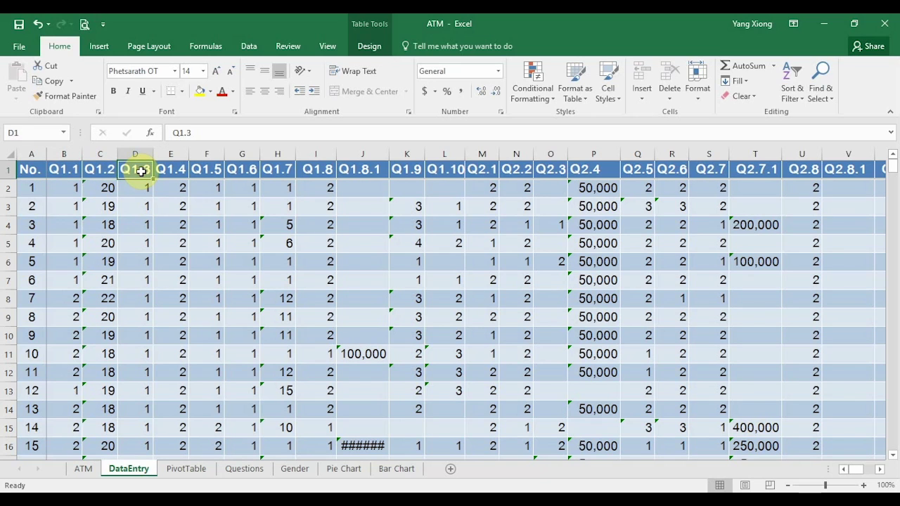
{"action": "left_click", "coordinate": [176, 171]}
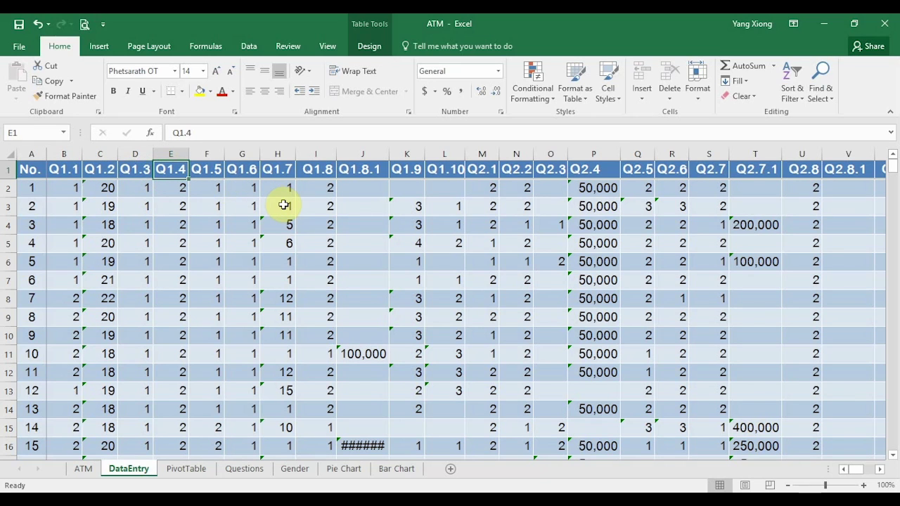
{"action": "key", "text": "ctrl+Right"}
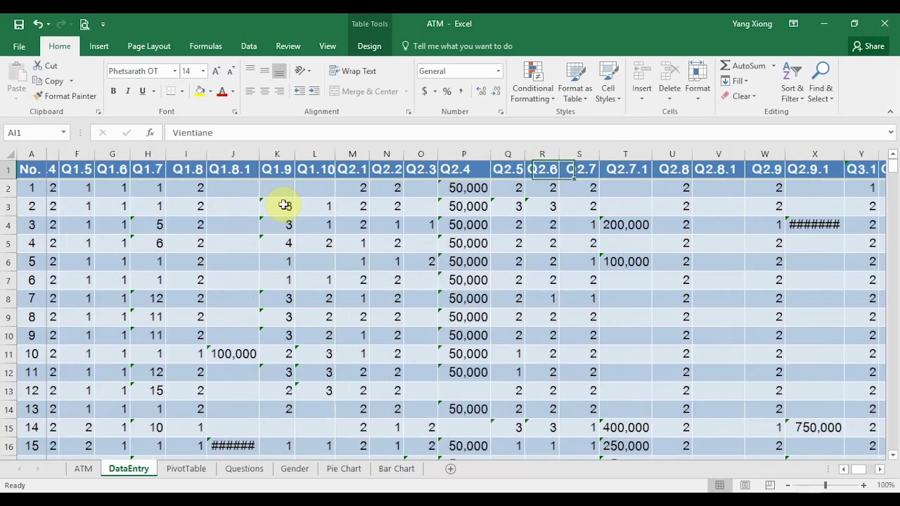
{"action": "key", "text": "Right"}
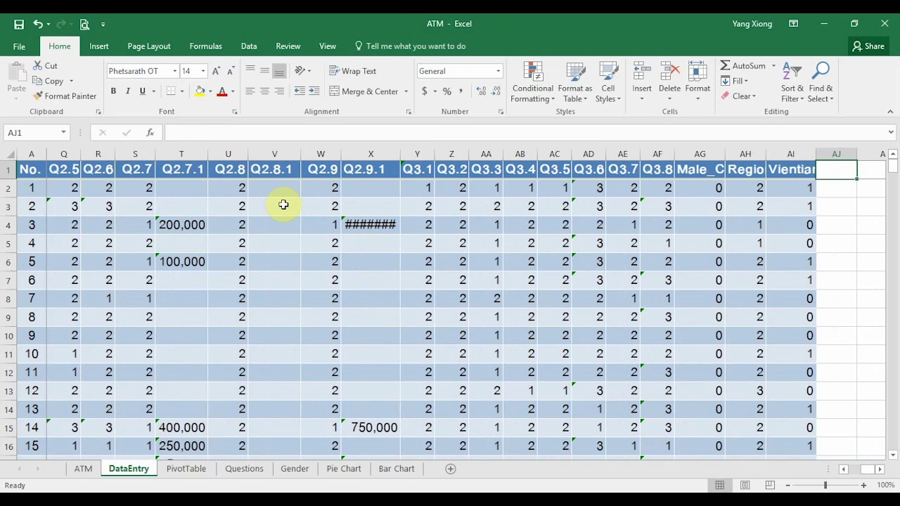
{"action": "key", "text": "Down"}
{"action": "key", "text": "Up"}
{"action": "key", "text": "Down"}
{"action": "key", "text": "Left"}
{"action": "key", "text": "Right"}
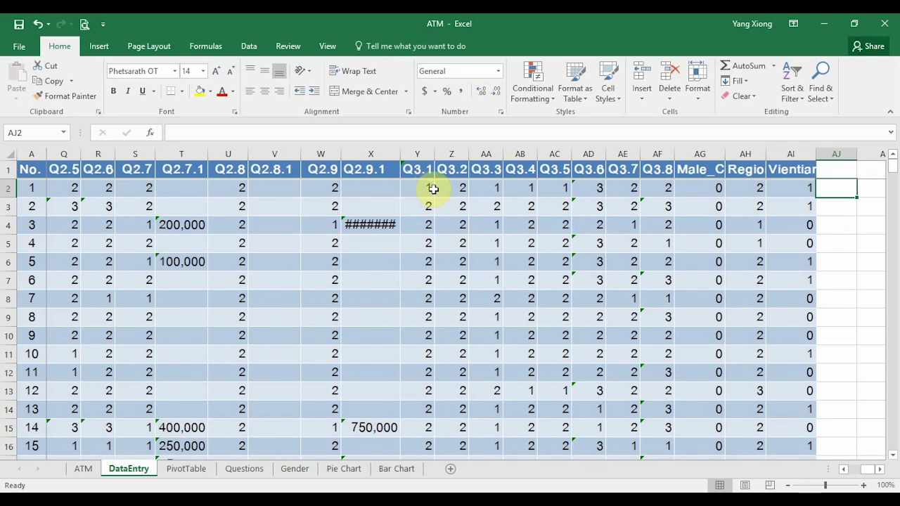
{"action": "left_click", "coordinate": [581, 211]}
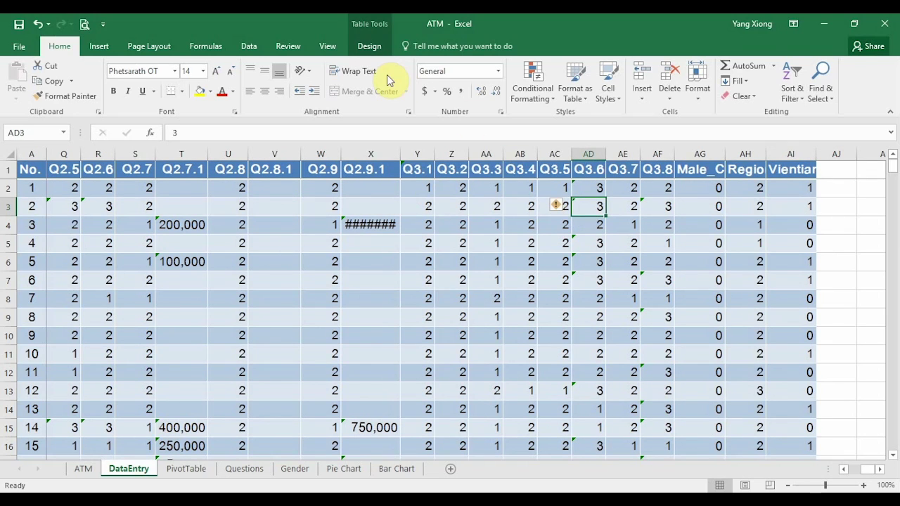
{"action": "left_click", "coordinate": [449, 217]}
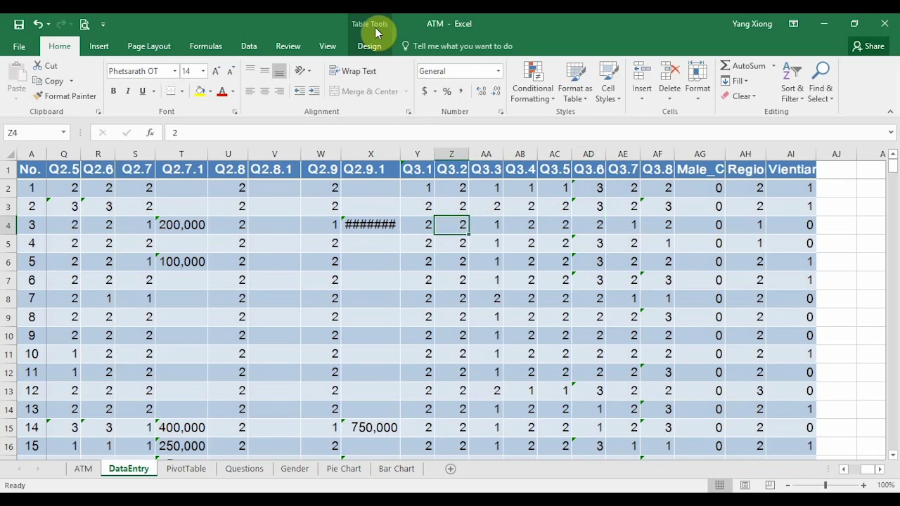
{"action": "left_click", "coordinate": [369, 45]}
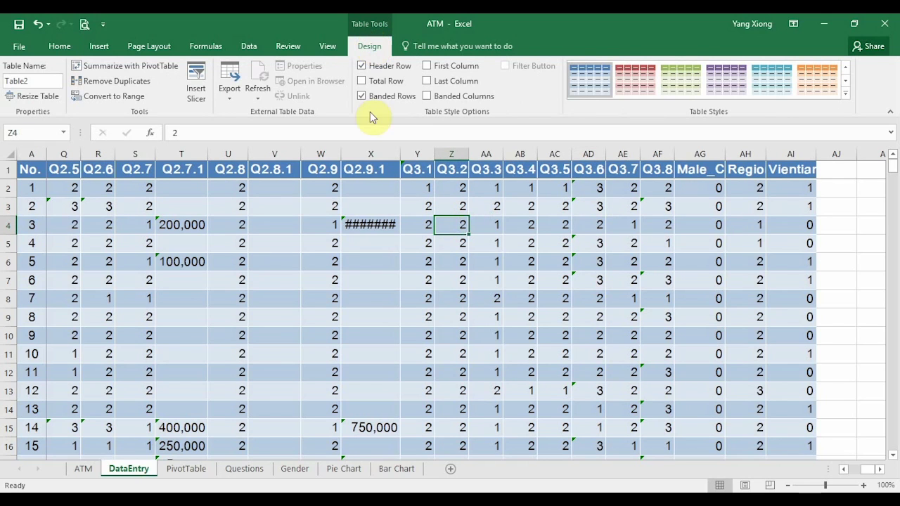
{"action": "left_click", "coordinate": [418, 250]}
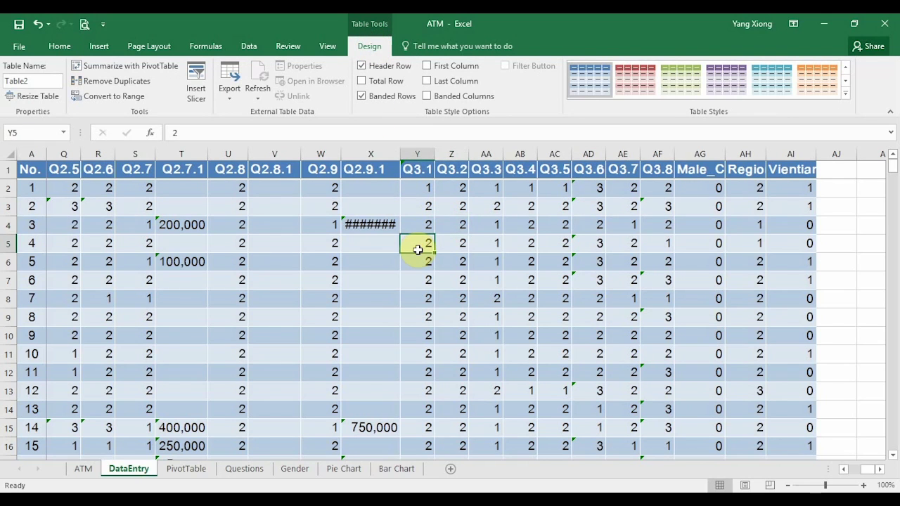
{"action": "left_click", "coordinate": [860, 204]}
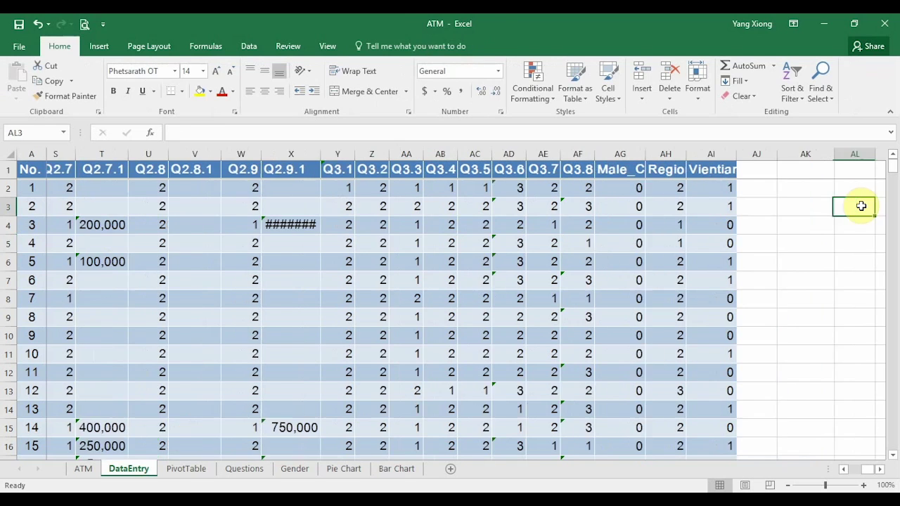
{"action": "left_click", "coordinate": [861, 205]}
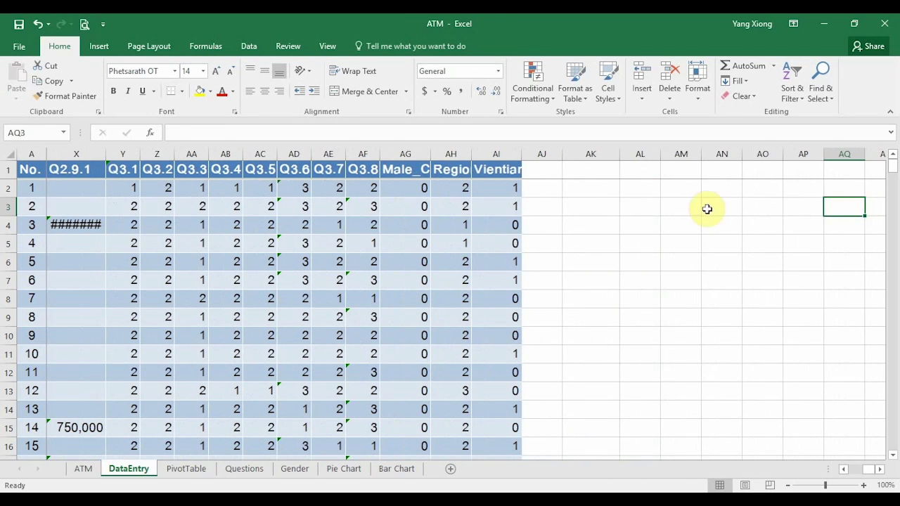
Step: Put all borders on a seven-column by five-row block beside the DataEntry table
{"action": "left_click_drag", "start_coordinate": [613, 211], "coordinate": [812, 248]}
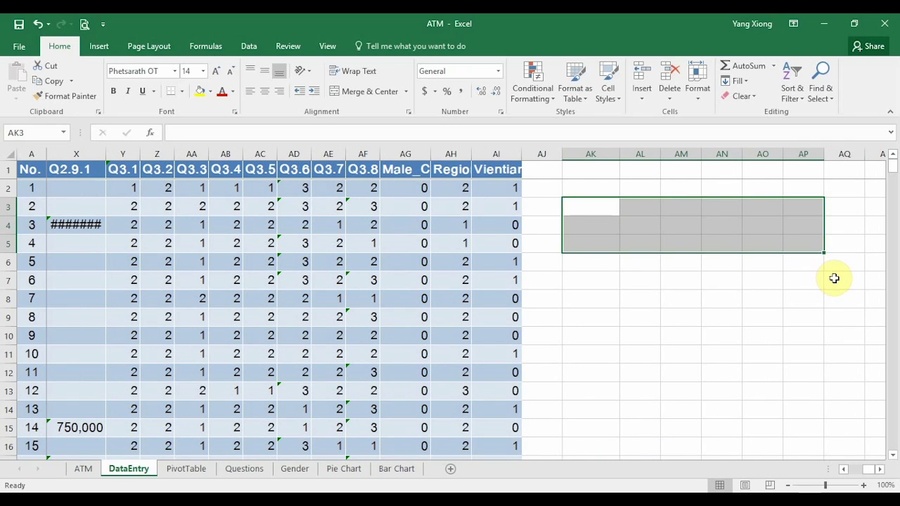
{"action": "left_click_drag", "start_coordinate": [813, 249], "coordinate": [833, 278]}
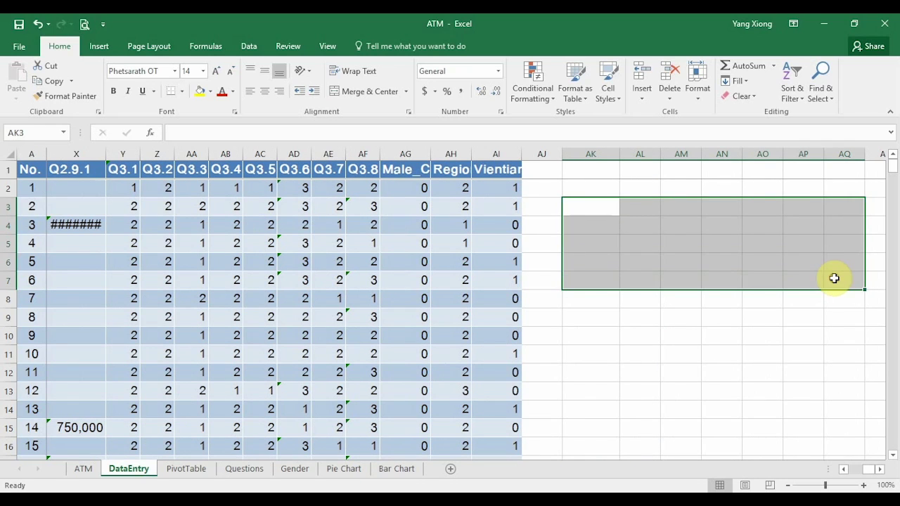
{"action": "left_click", "coordinate": [184, 91]}
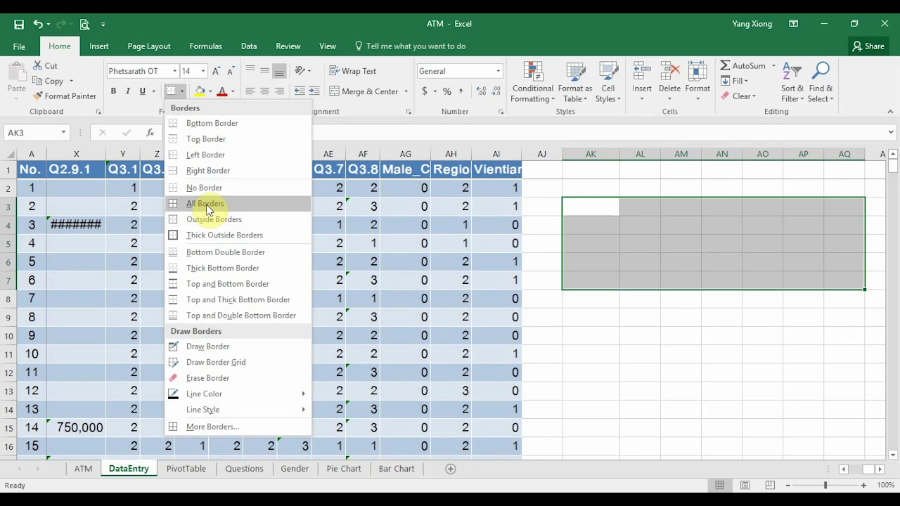
{"action": "left_click", "coordinate": [204, 204]}
{"action": "left_click", "coordinate": [645, 258]}
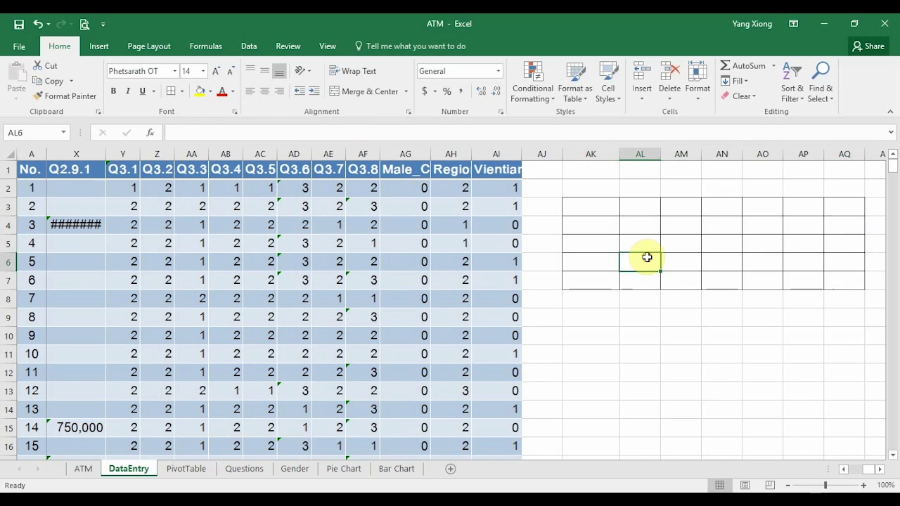
Step: Fill the bordered block's top row with yellow and check the row 4 Q3.8 and Q3.4 values
{"action": "left_click", "coordinate": [604, 206]}
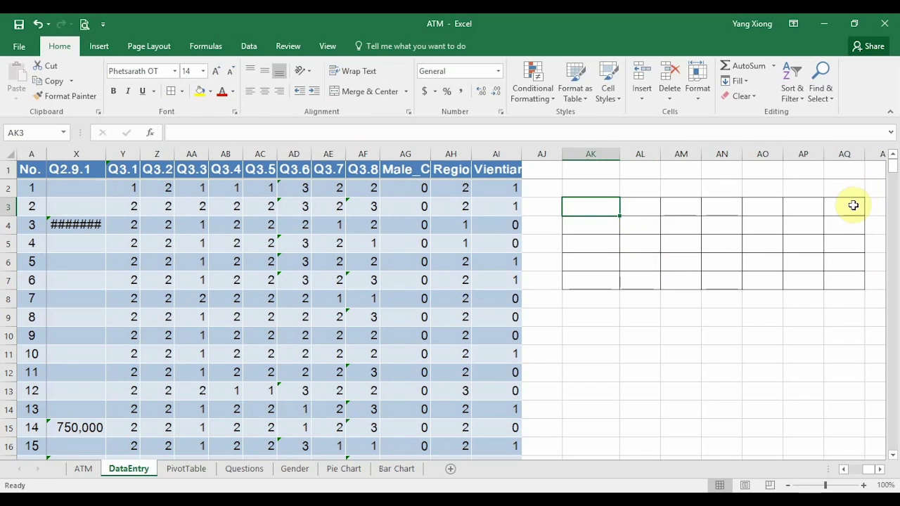
{"action": "left_click", "coordinate": [853, 205], "text": "shift"}
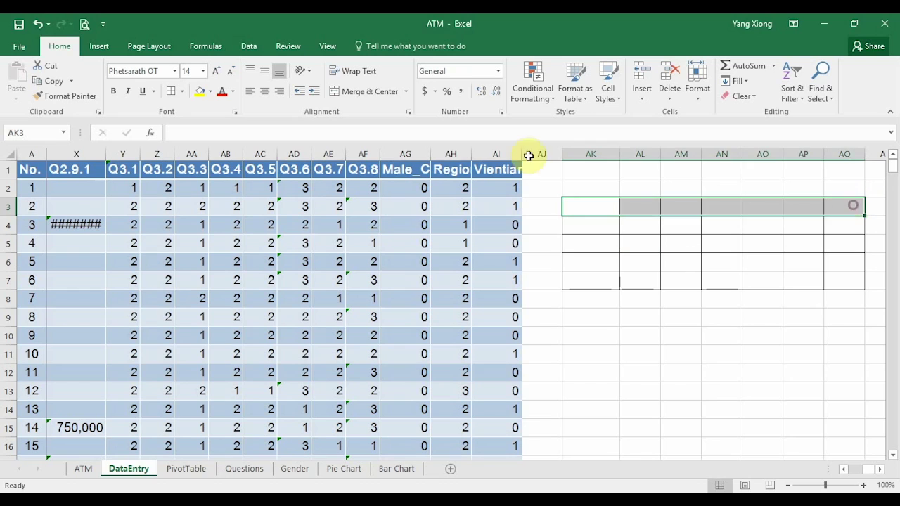
{"action": "left_click", "coordinate": [201, 93]}
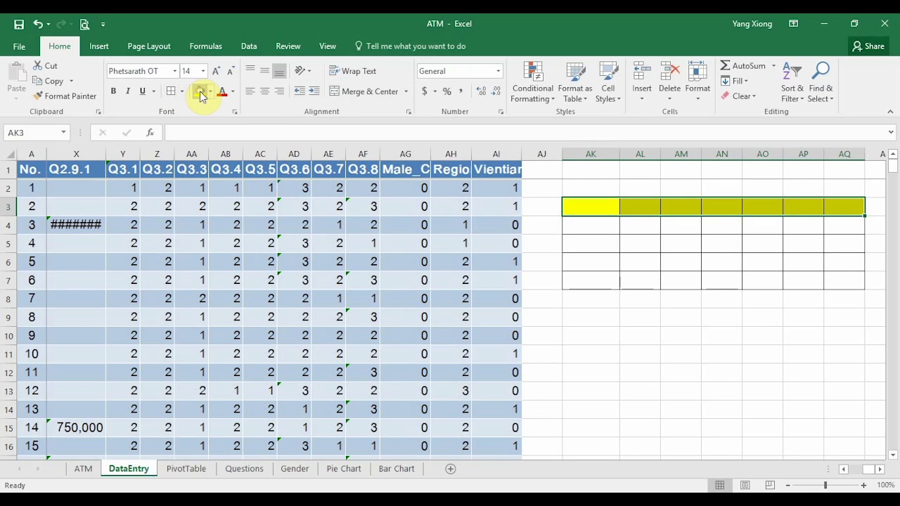
{"action": "left_click", "coordinate": [344, 213]}
{"action": "left_click", "coordinate": [369, 223]}
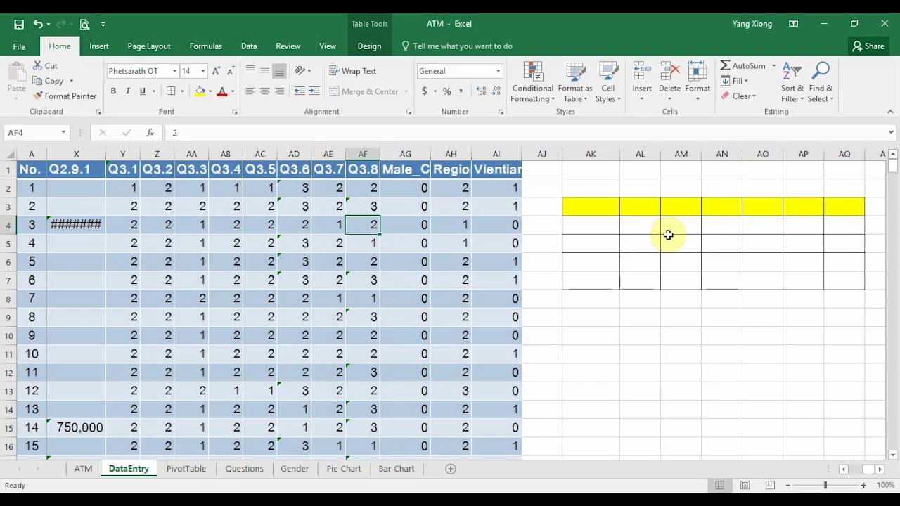
{"action": "left_click", "coordinate": [218, 223]}
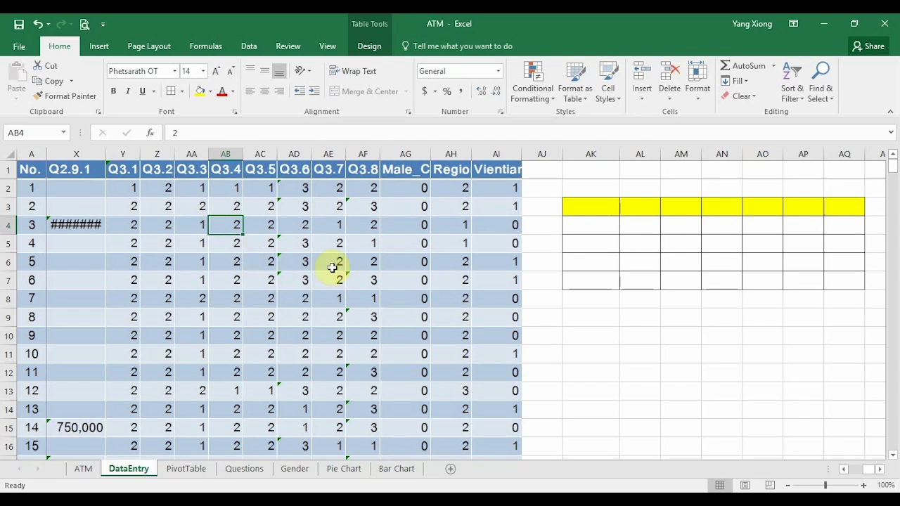
Step: Delete columns AK through AQ to remove the bordered check block
{"action": "left_click", "coordinate": [643, 224]}
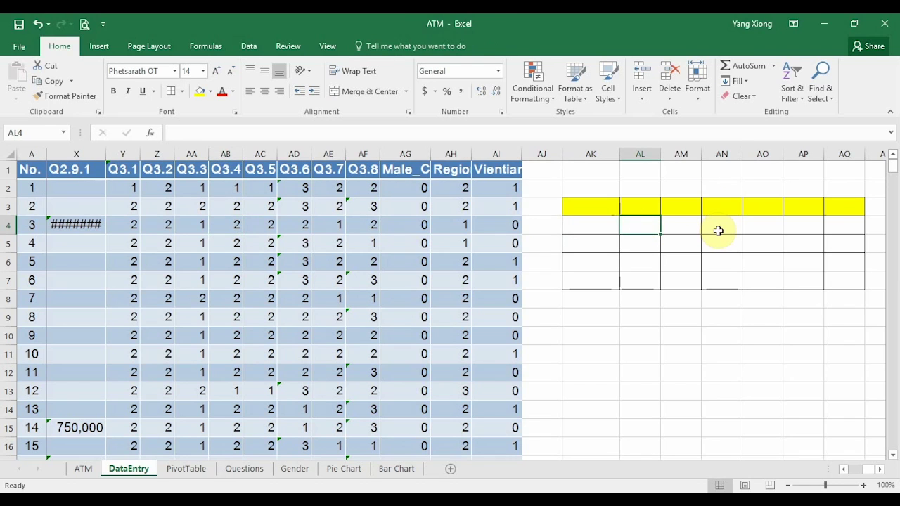
{"action": "left_click", "coordinate": [589, 153]}
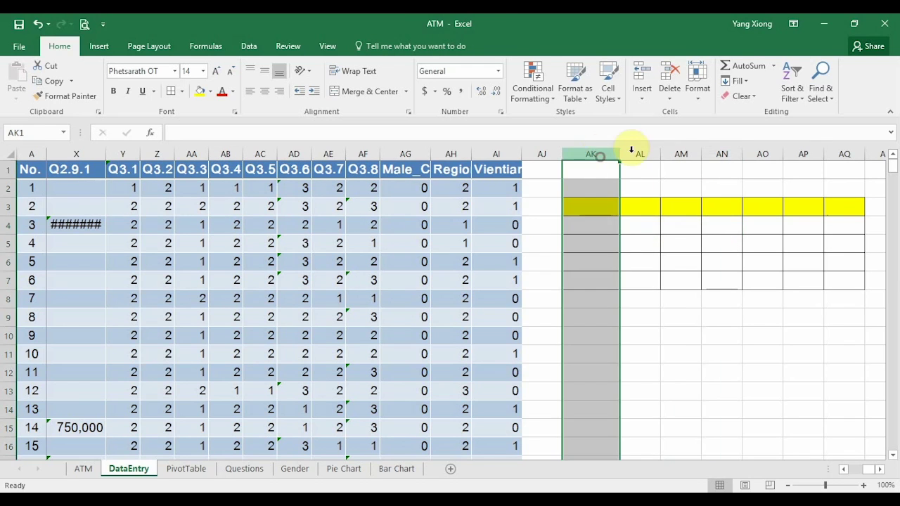
{"action": "left_click", "coordinate": [848, 153], "text": "shift"}
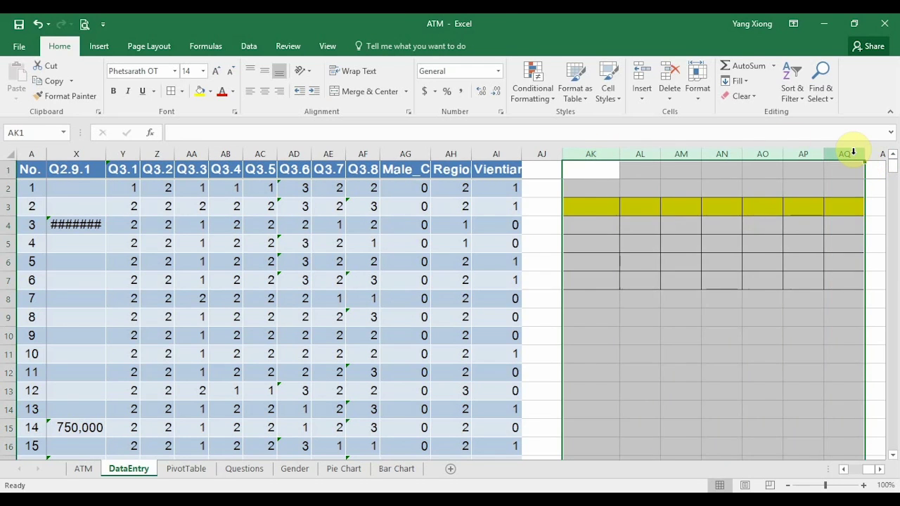
{"action": "right_click", "coordinate": [795, 153]}
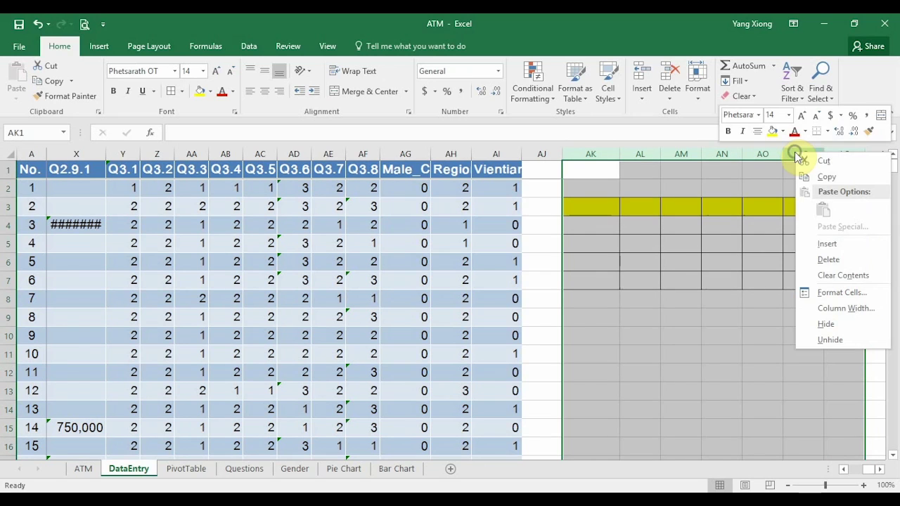
{"action": "left_click", "coordinate": [807, 258]}
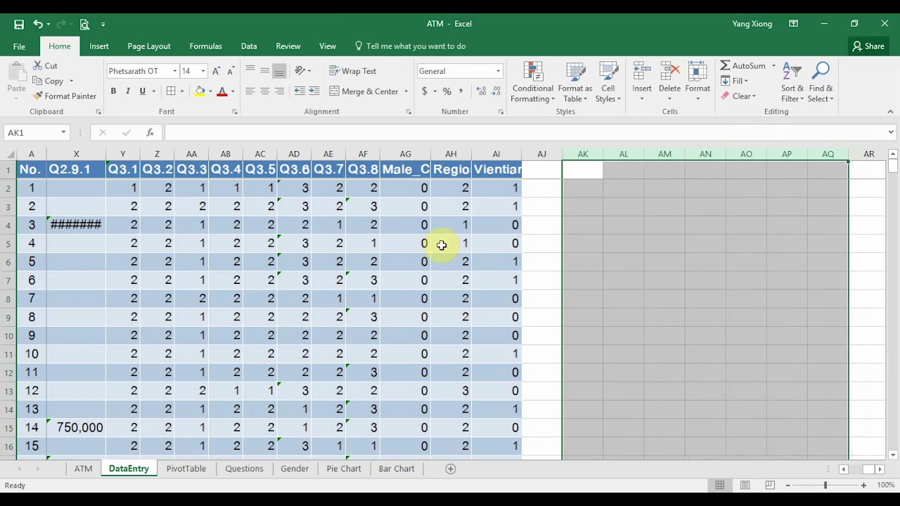
{"action": "left_click", "coordinate": [326, 261]}
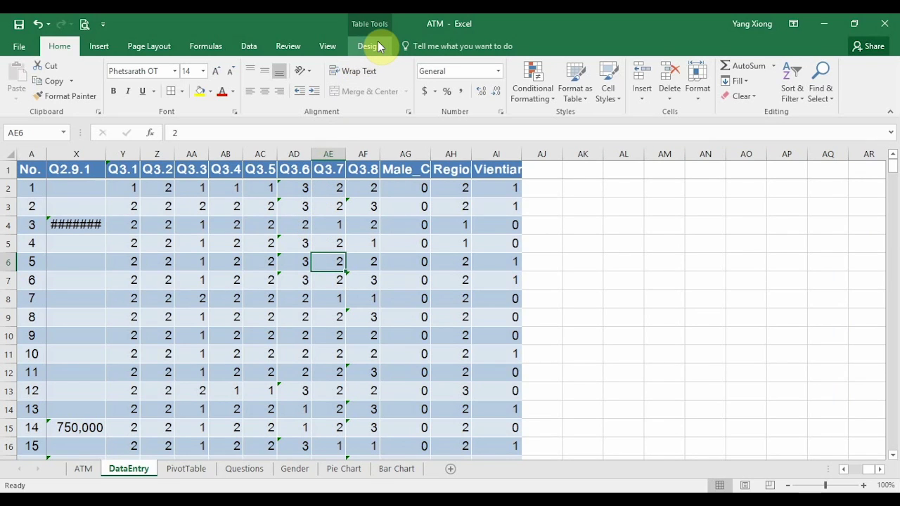
{"action": "left_click", "coordinate": [252, 170]}
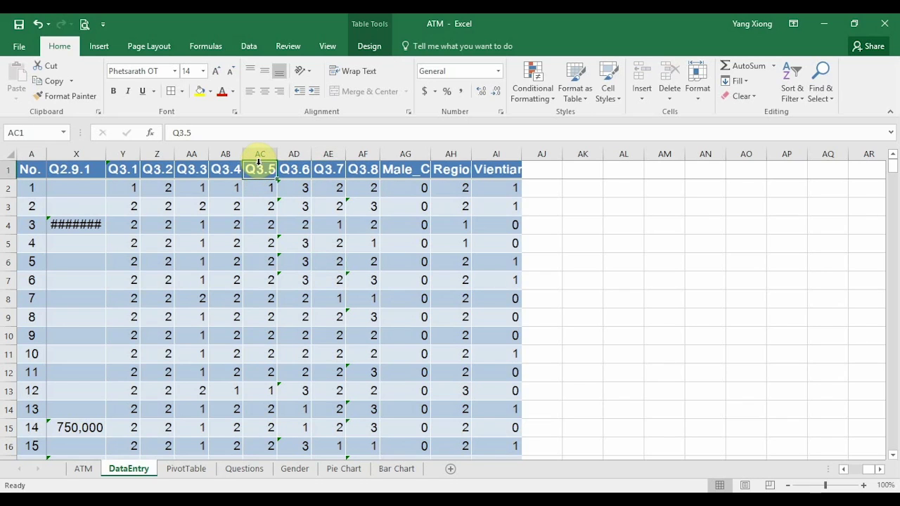
{"action": "left_click", "coordinate": [258, 162]}
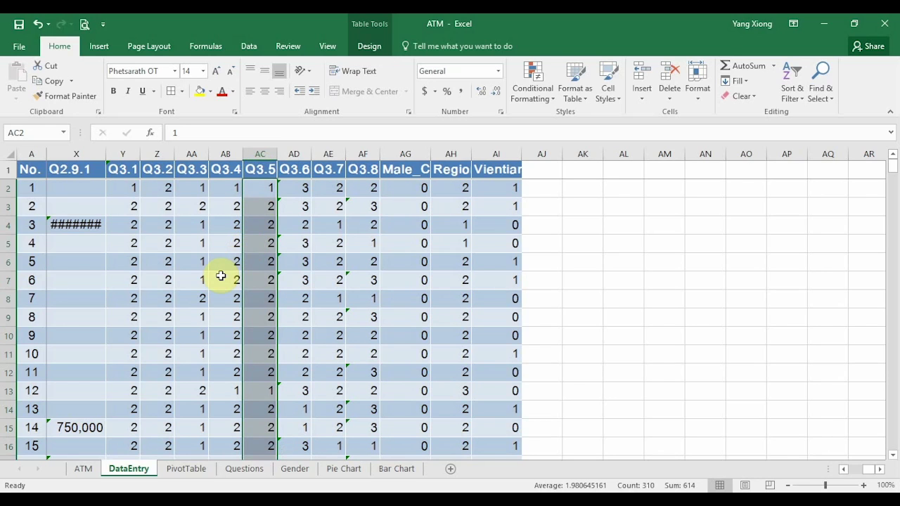
{"action": "left_click", "coordinate": [294, 186]}
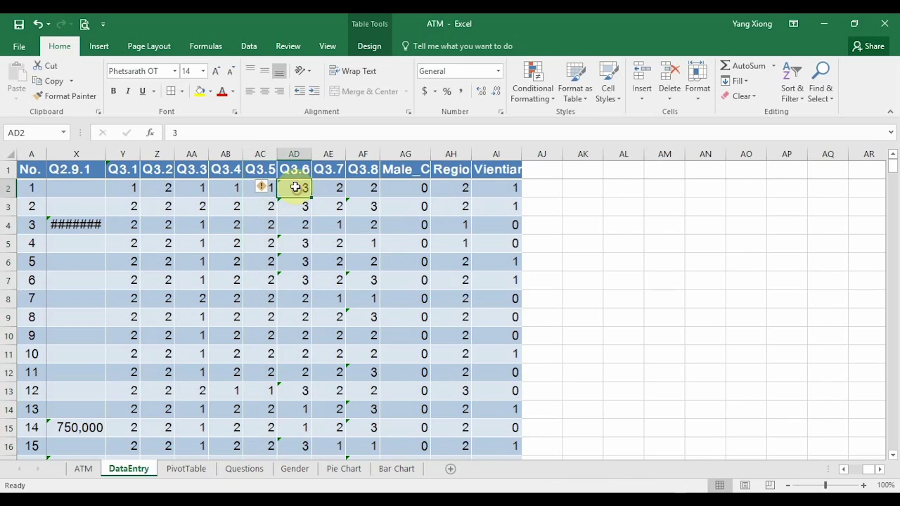
{"action": "left_click", "coordinate": [293, 162]}
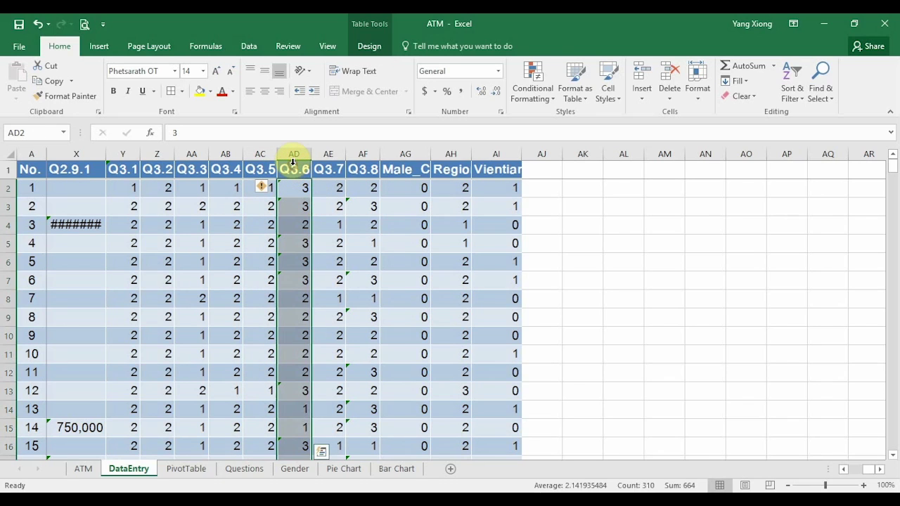
{"action": "left_click", "coordinate": [226, 161]}
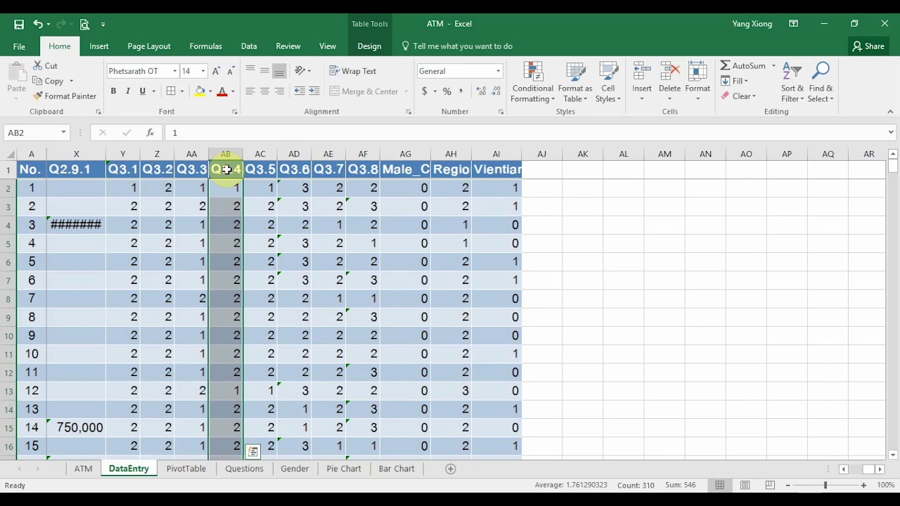
{"action": "left_click", "coordinate": [227, 190]}
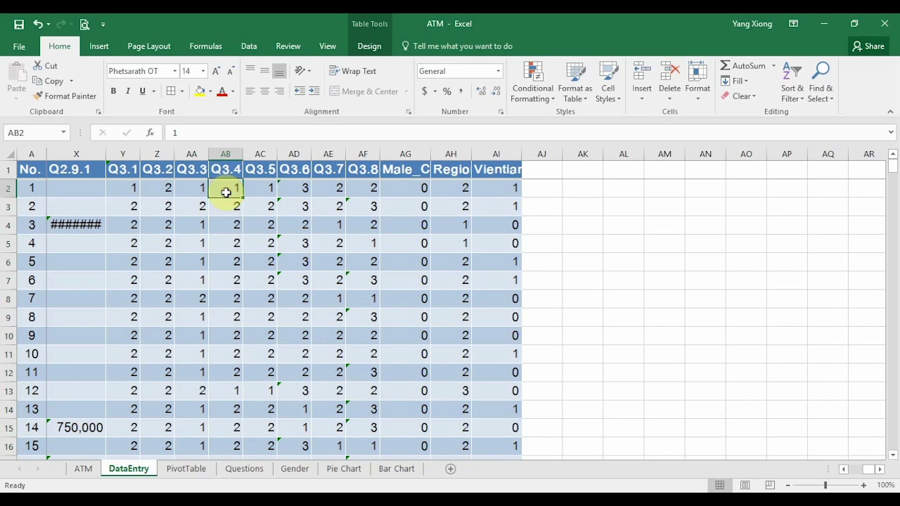
{"action": "left_click", "coordinate": [218, 294]}
{"action": "left_click", "coordinate": [221, 352]}
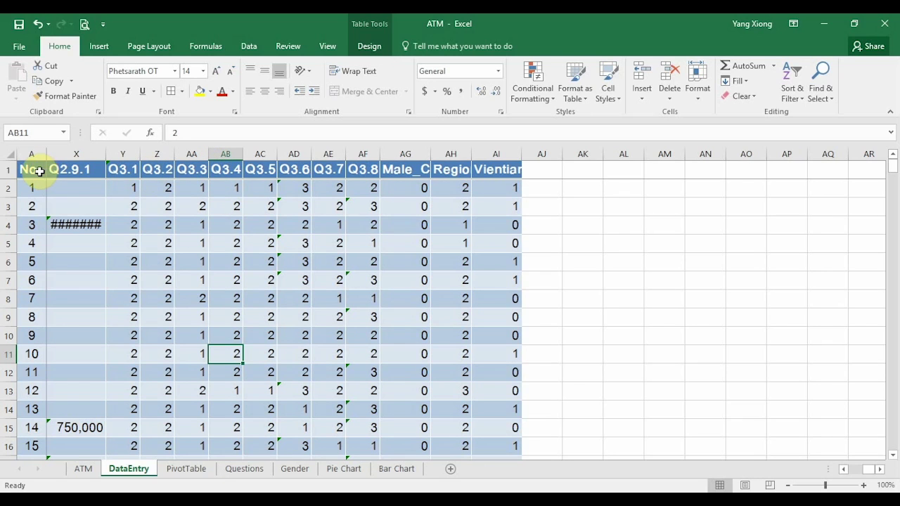
{"action": "left_click", "coordinate": [8, 170]}
{"action": "left_click", "coordinate": [279, 239]}
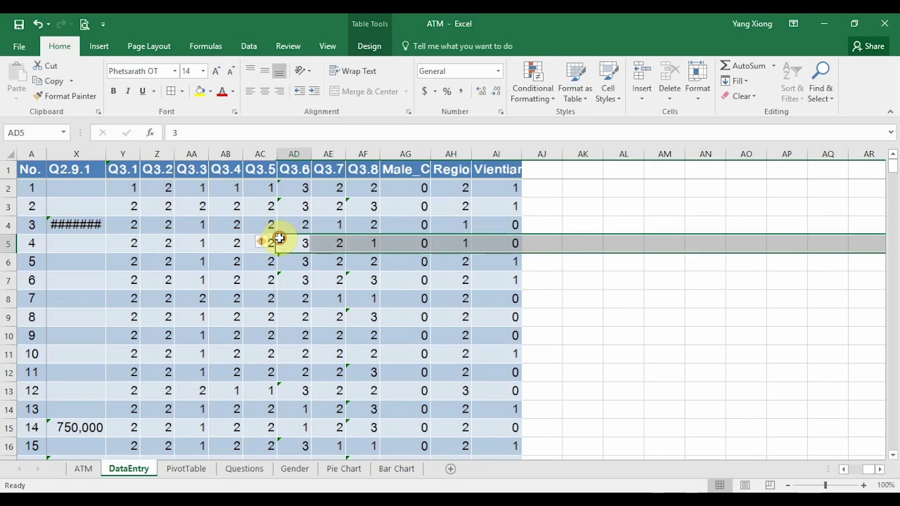
{"action": "left_click", "coordinate": [166, 185]}
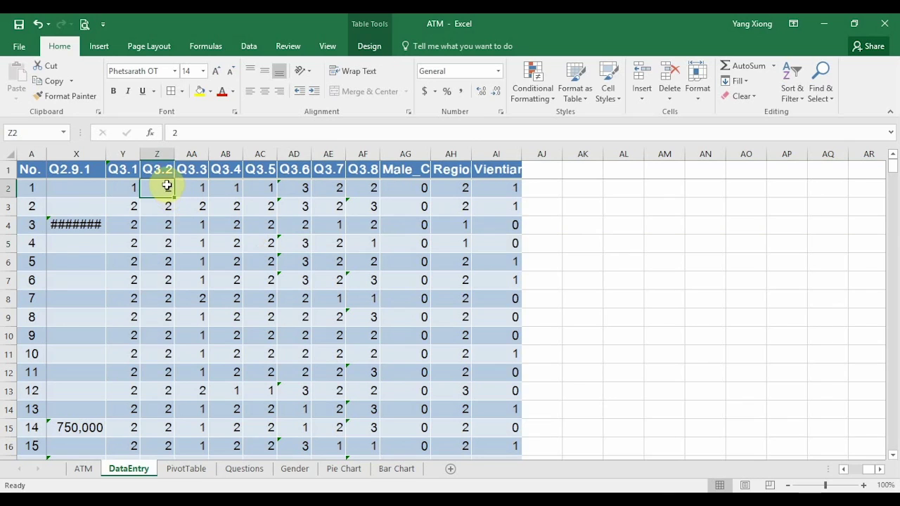
{"action": "left_click", "coordinate": [159, 171]}
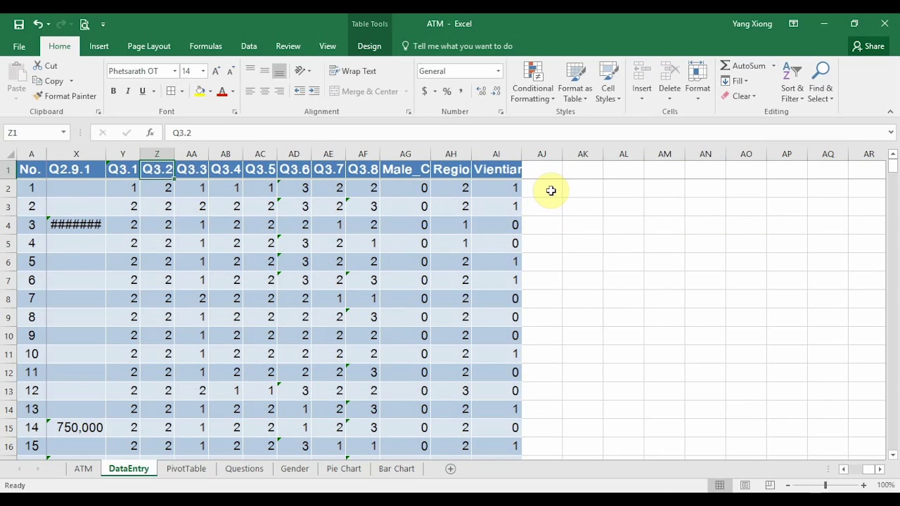
{"action": "left_click", "coordinate": [252, 244]}
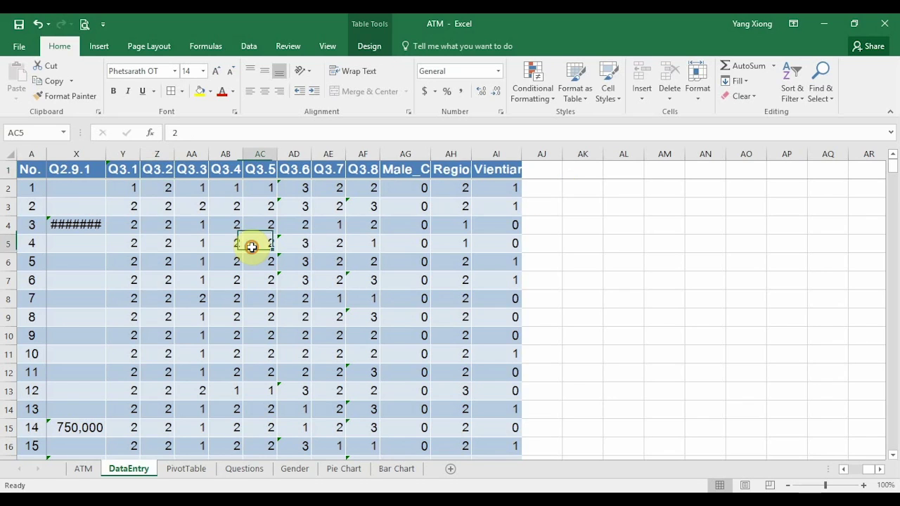
{"action": "left_click", "coordinate": [579, 193]}
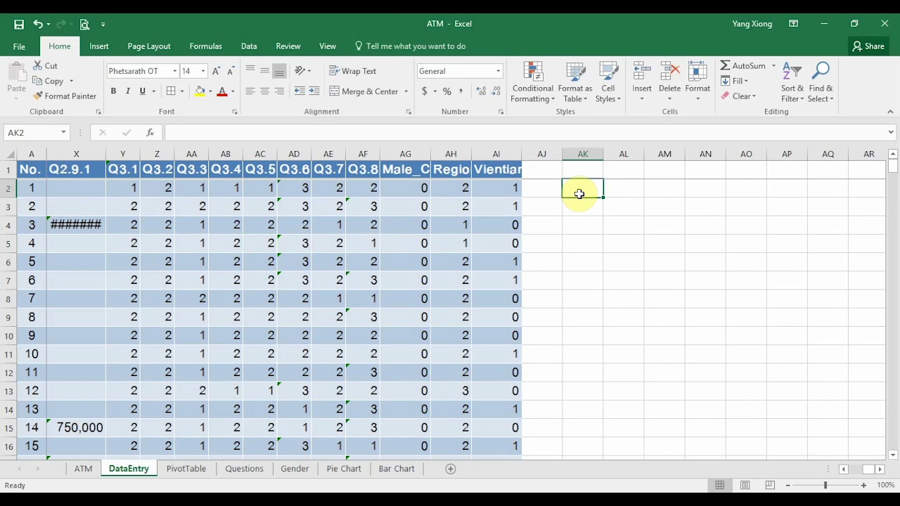
Step: Build a trial formula in AK2 adding AI2 to the row's Vientiane table value
{"action": "type", "text": "ິ"}
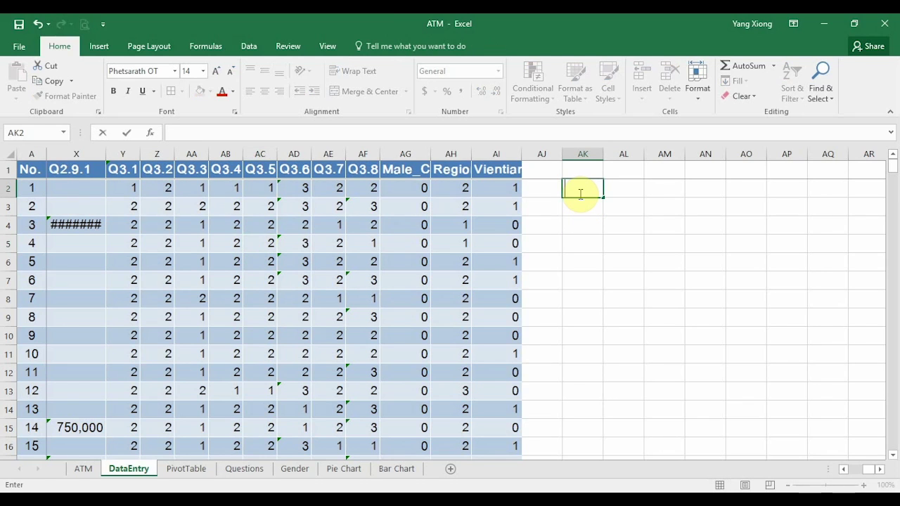
{"action": "type", "text": "="}
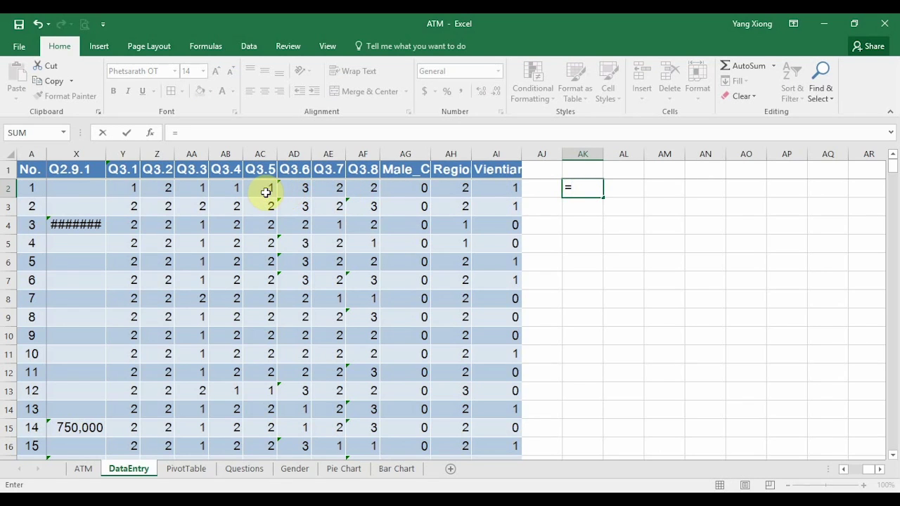
{"action": "left_click", "coordinate": [508, 186]}
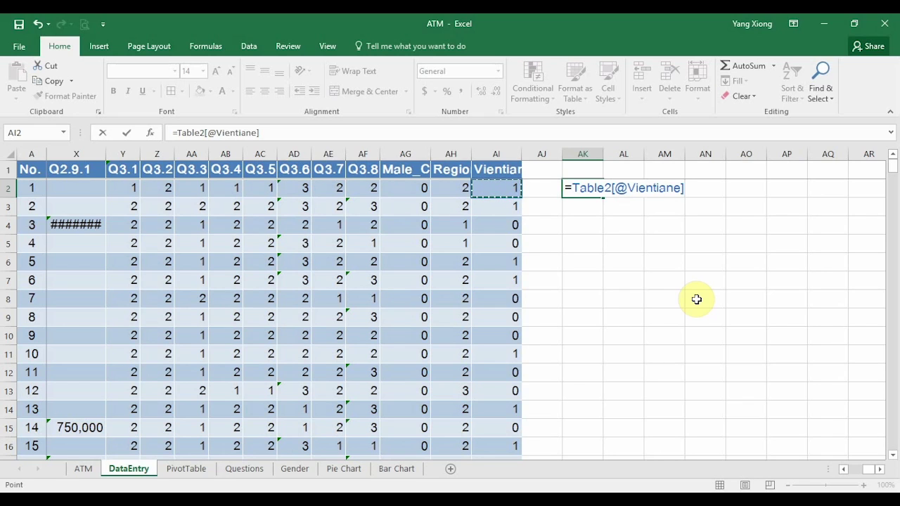
{"action": "double_click", "coordinate": [573, 186]}
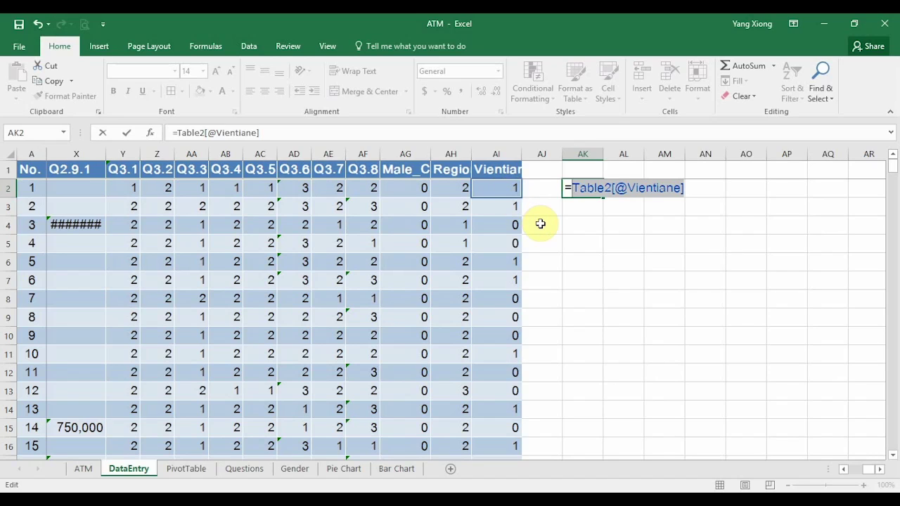
{"action": "type", "text": "ai"}
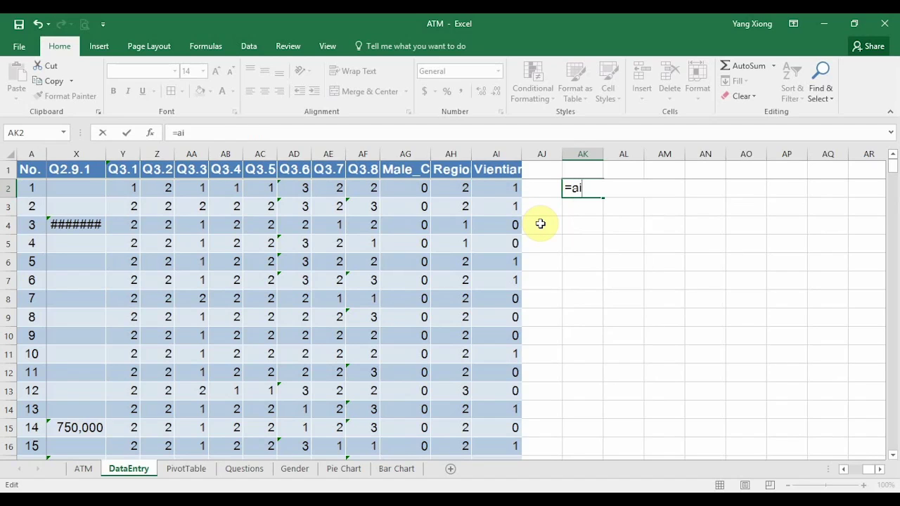
{"action": "type", "text": "1"}
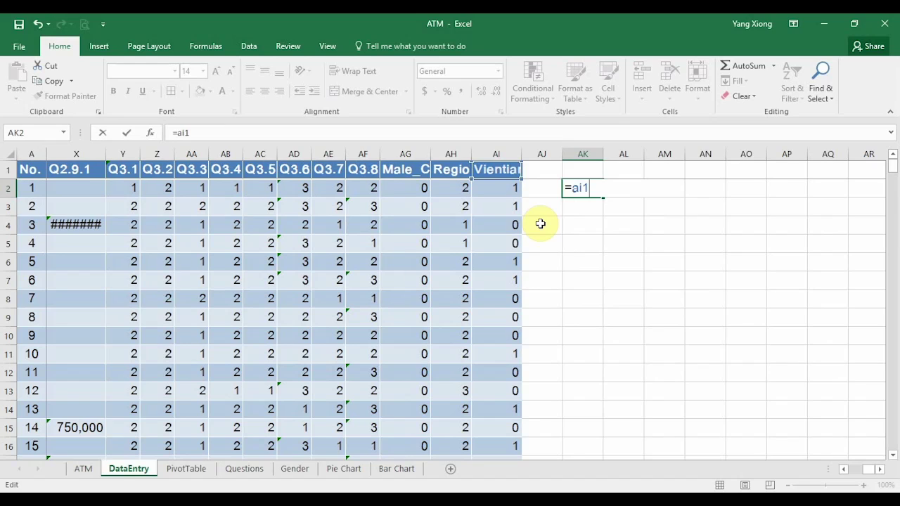
{"action": "key", "text": "BackSpace"}
{"action": "type", "text": "2"}
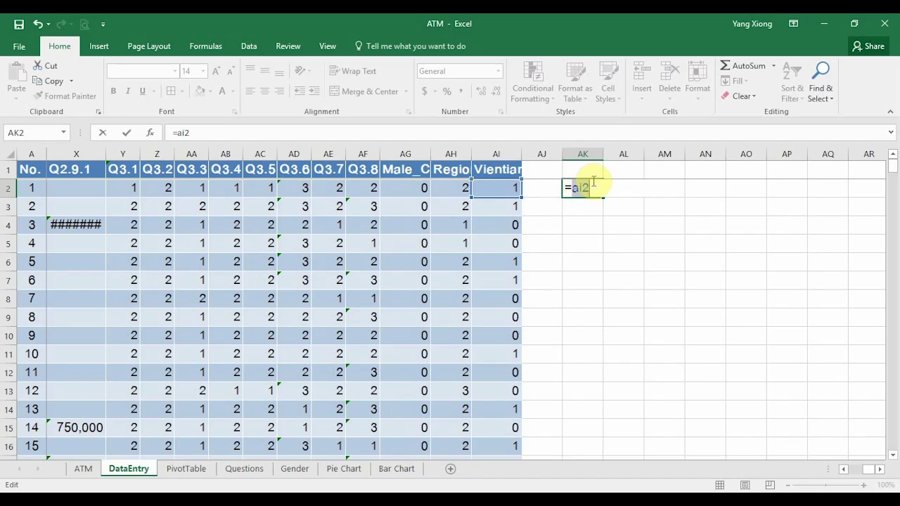
{"action": "left_click", "coordinate": [596, 188]}
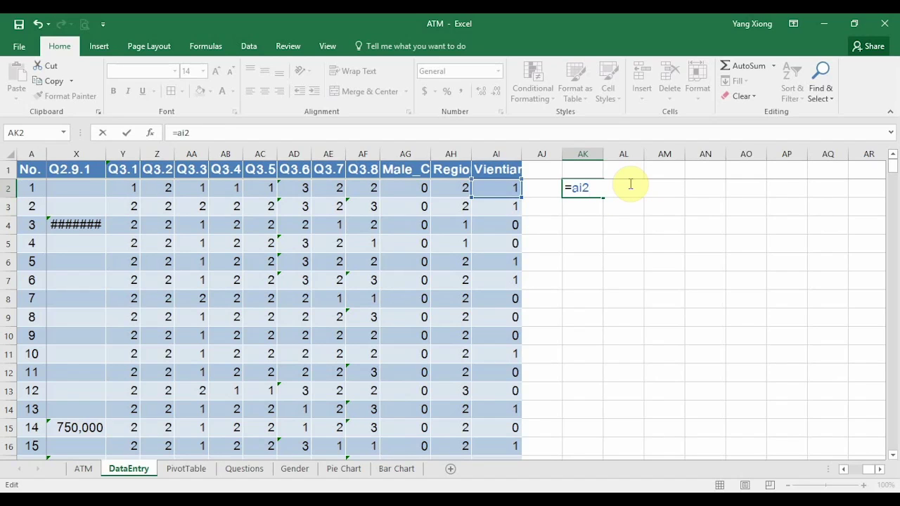
{"action": "left_click", "coordinate": [501, 187]}
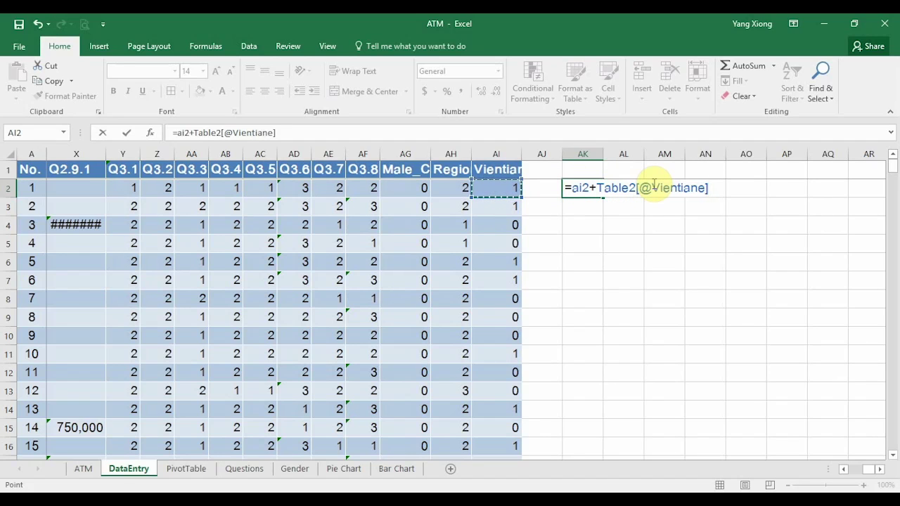
Step: Commit the trial AK2 formula combining AI2 and the Vientiane value
{"action": "left_click", "coordinate": [572, 187]}
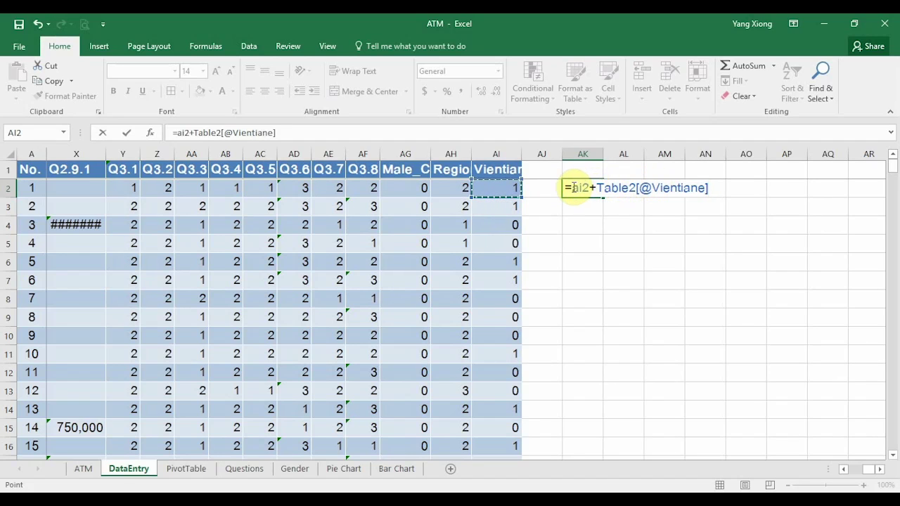
{"action": "key", "text": "shift+End"}
{"action": "key", "text": "F2"}
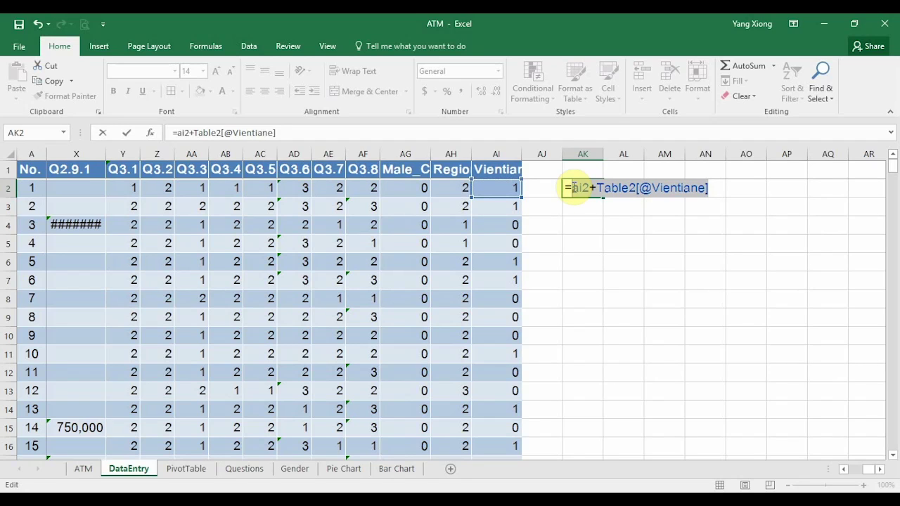
{"action": "left_click", "coordinate": [576, 188]}
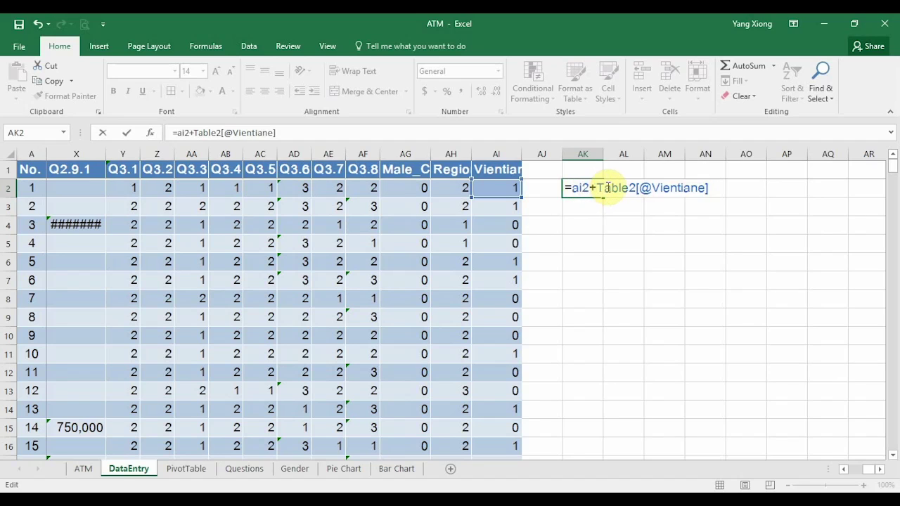
{"action": "left_click", "coordinate": [725, 186], "text": "shift"}
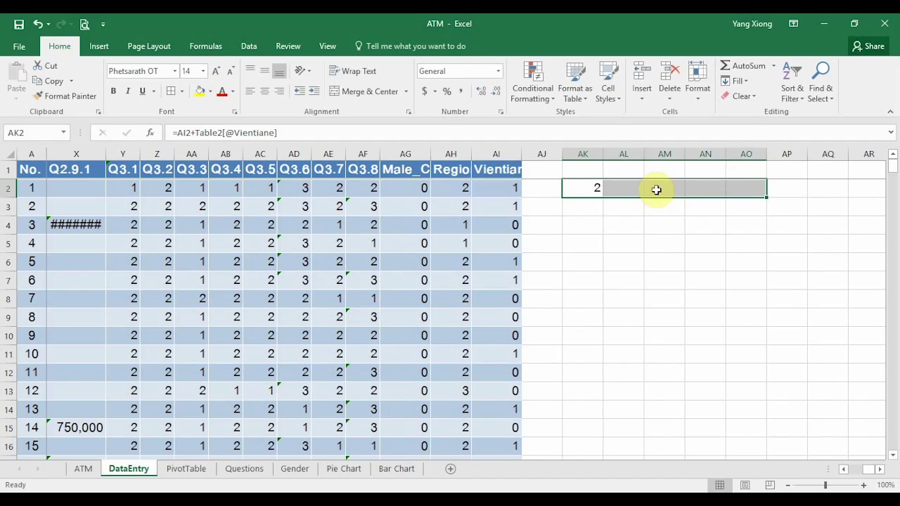
{"action": "left_click", "coordinate": [583, 187]}
{"action": "left_click", "coordinate": [293, 133]}
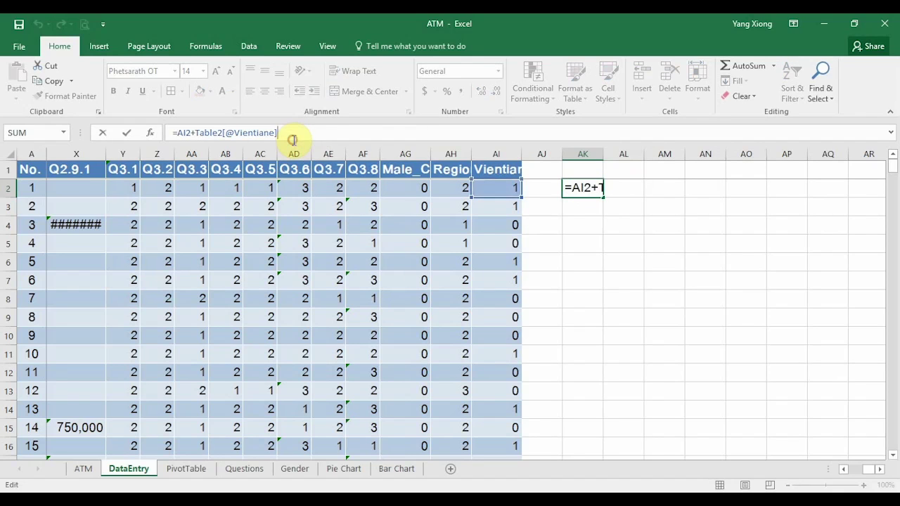
{"action": "left_click", "coordinate": [190, 132]}
{"action": "key", "text": "shift+End"}
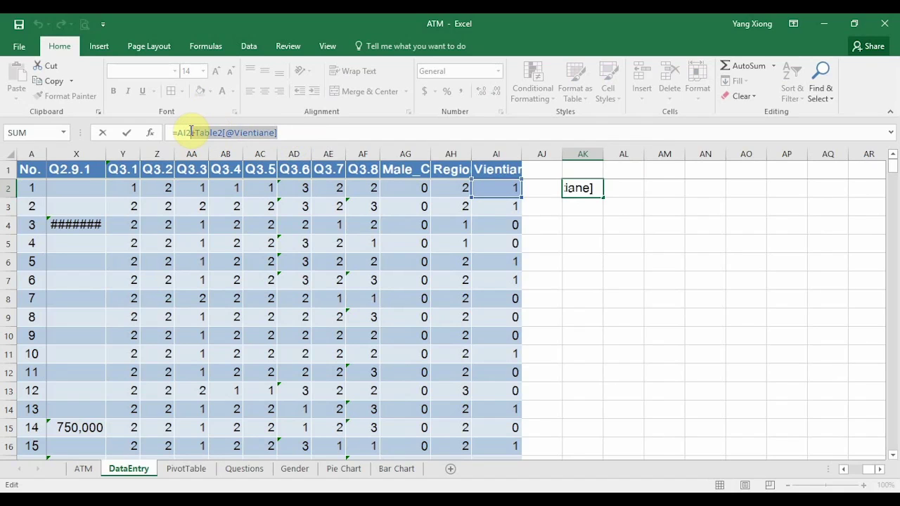
{"action": "key", "text": "Delete"}
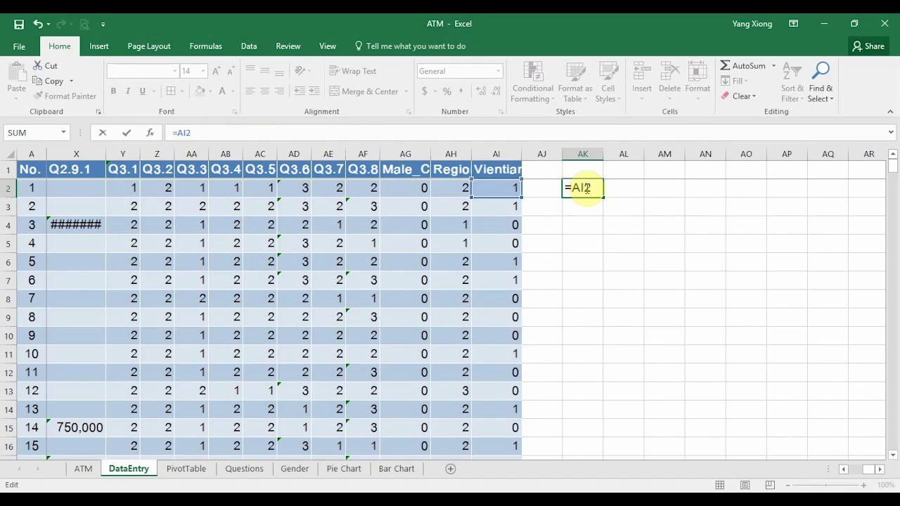
{"action": "key", "text": "Escape"}
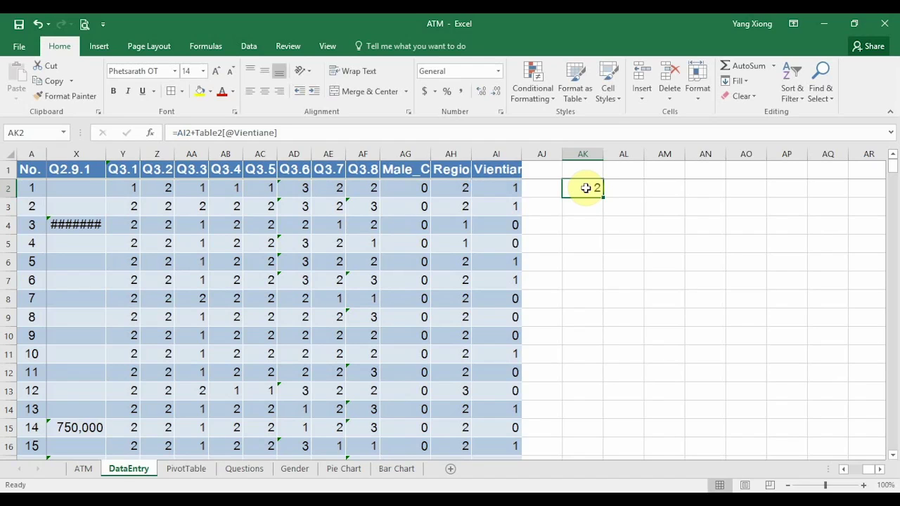
{"action": "key", "text": "Delete"}
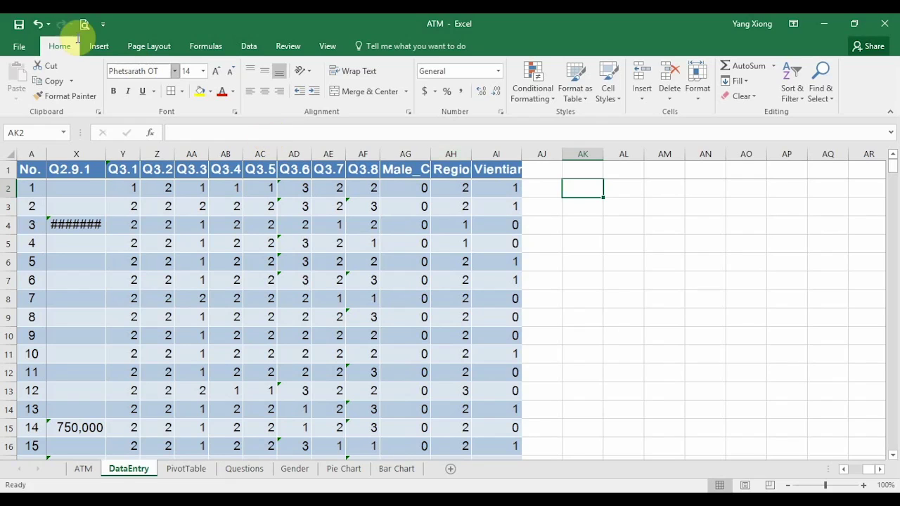
{"action": "left_click", "coordinate": [19, 48]}
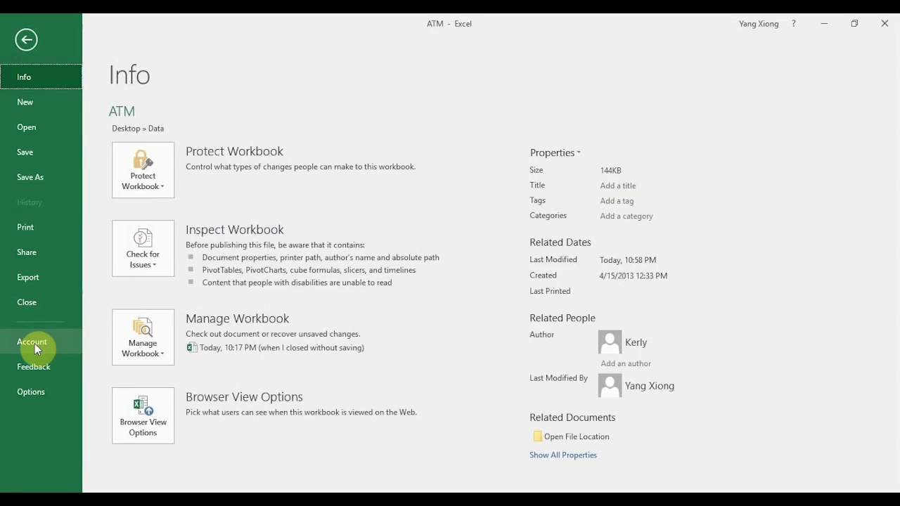
Step: Turn off 'Use table names in formulas' in Excel's Formulas options
{"action": "left_click", "coordinate": [26, 42]}
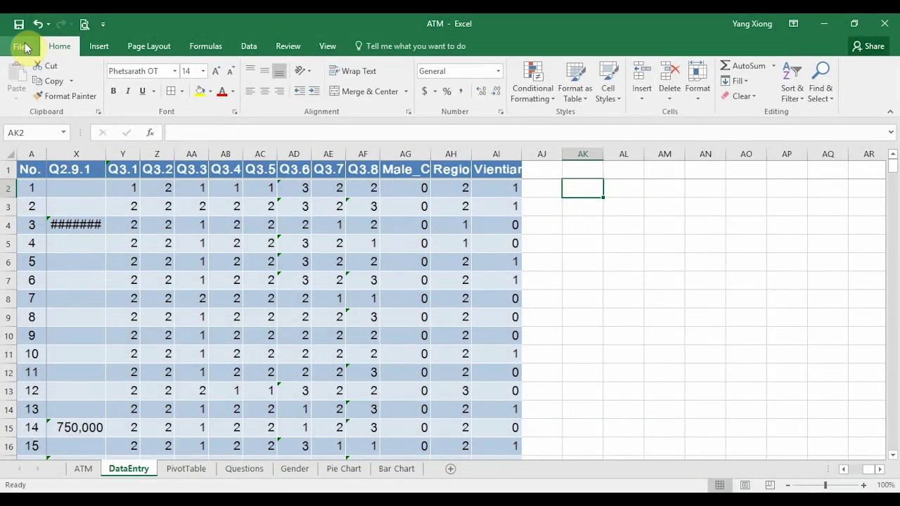
{"action": "left_click", "coordinate": [19, 45]}
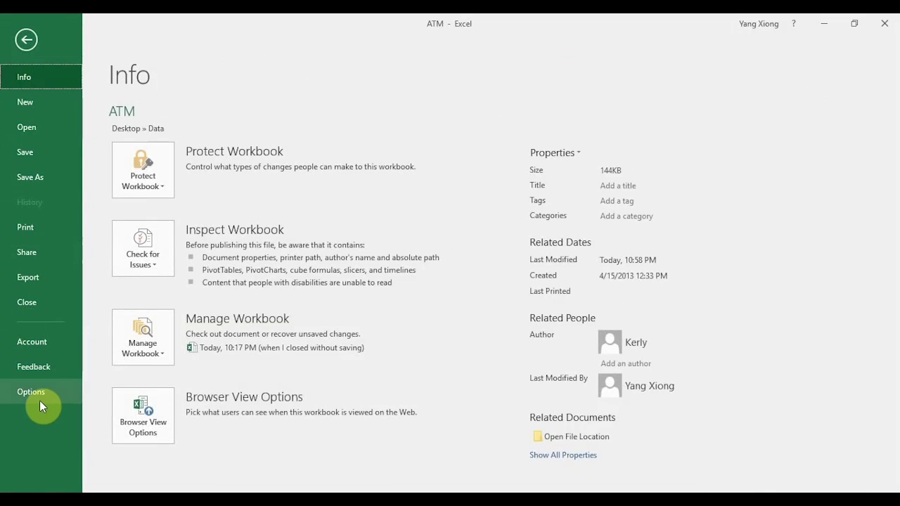
{"action": "left_click", "coordinate": [31, 392]}
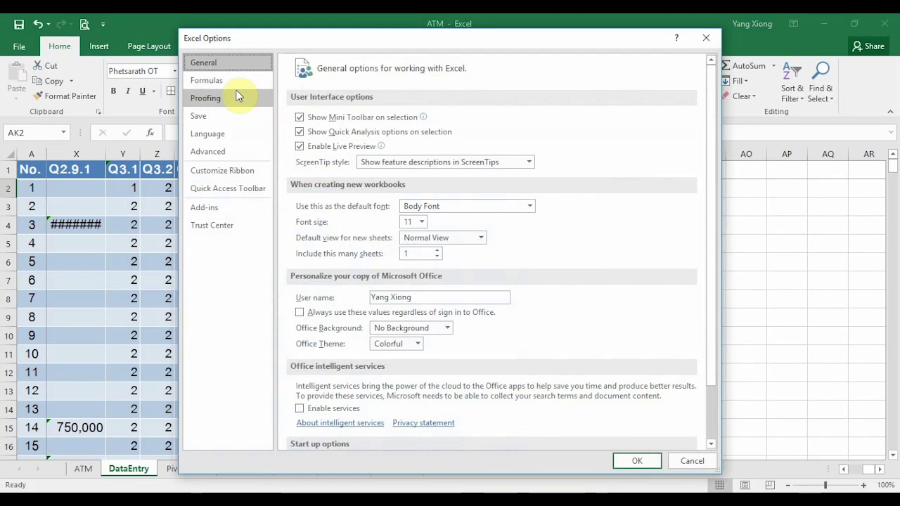
{"action": "left_click", "coordinate": [218, 80]}
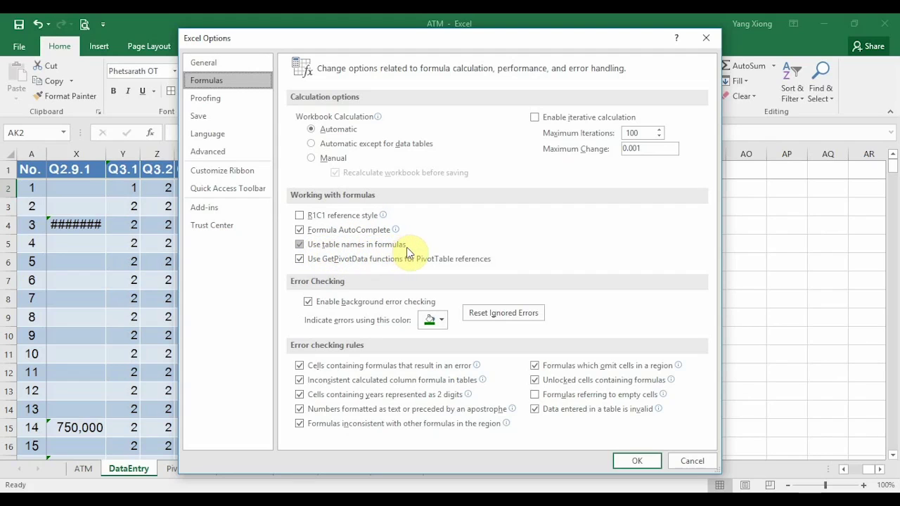
{"action": "left_click", "coordinate": [302, 244]}
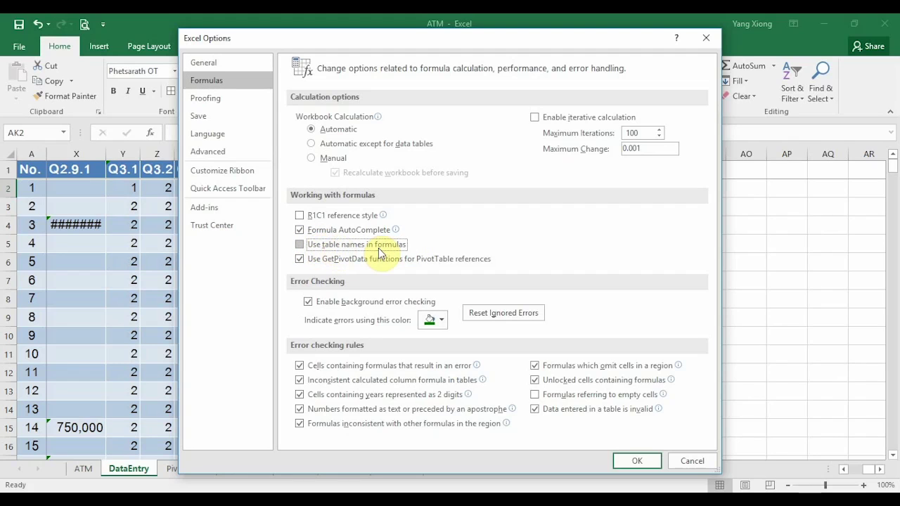
{"action": "left_click", "coordinate": [636, 460]}
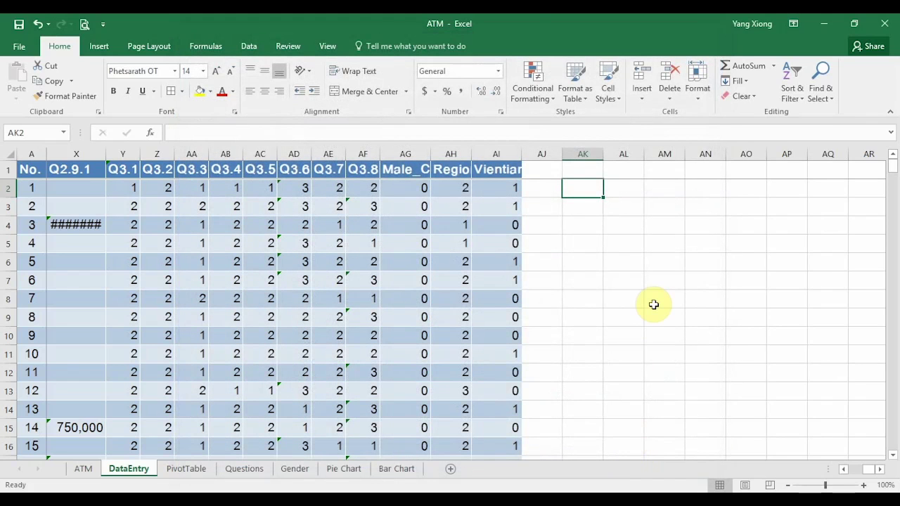
{"action": "type", "text": "="}
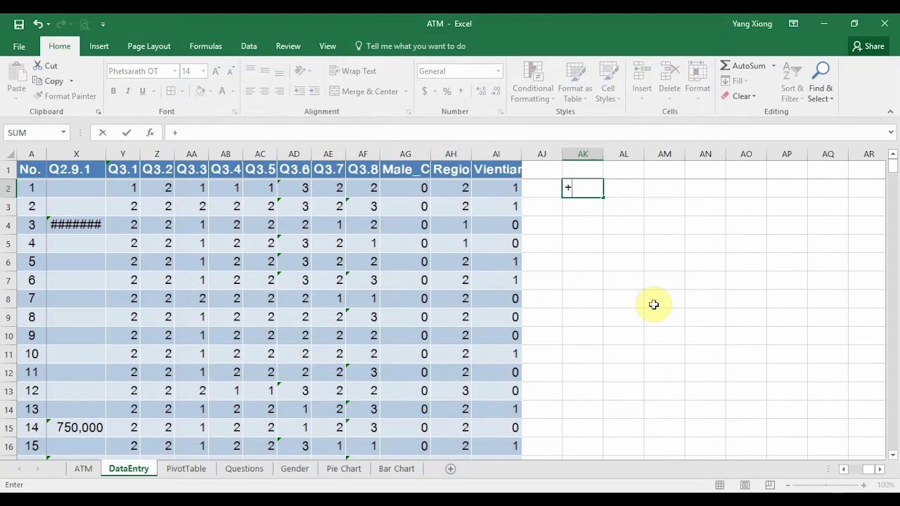
{"action": "left_click", "coordinate": [504, 195]}
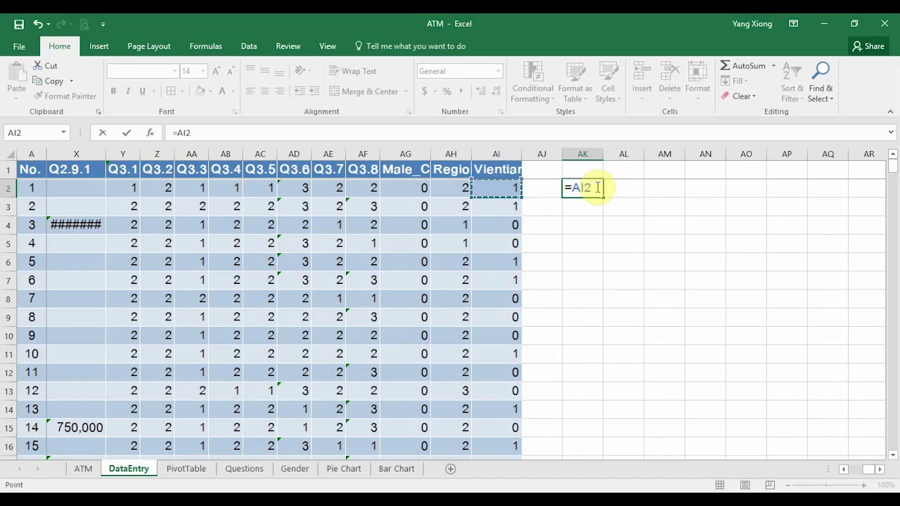
{"action": "key", "text": "Escape"}
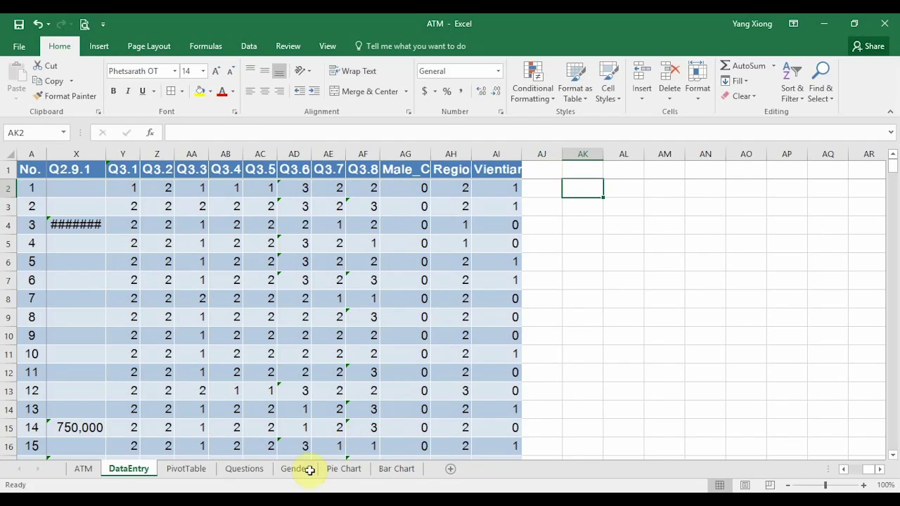
{"action": "key", "text": "alt+Tab"}
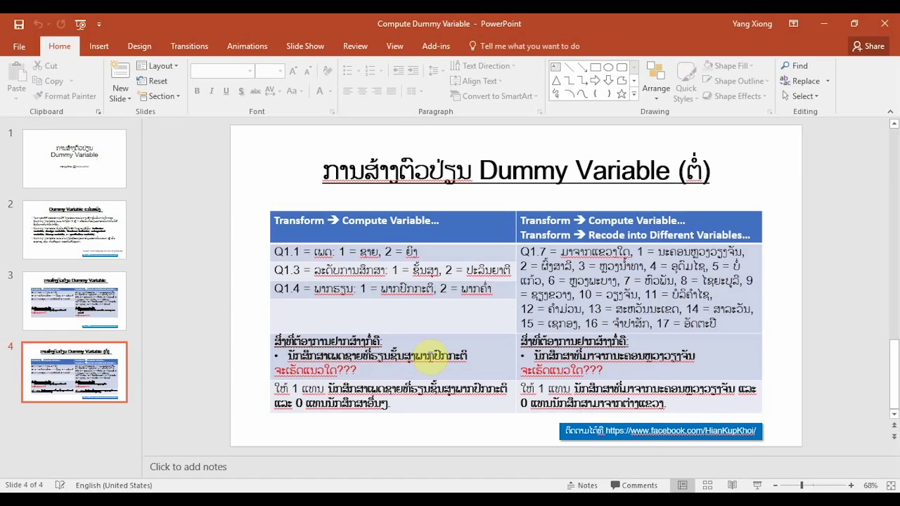
{"action": "key", "text": "alt+Tab"}
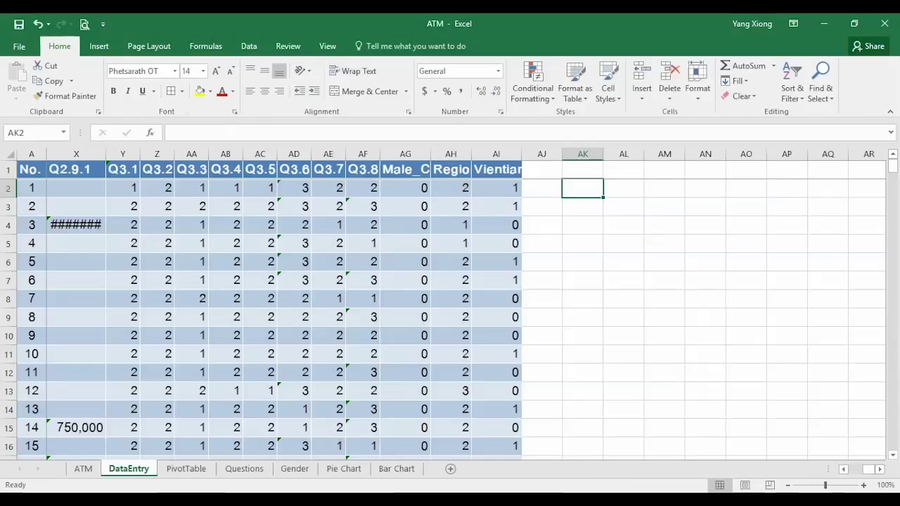
Step: Enter the header MCM in AJ1 so the DataEntry table grows to column AJ
{"action": "left_click", "coordinate": [552, 170]}
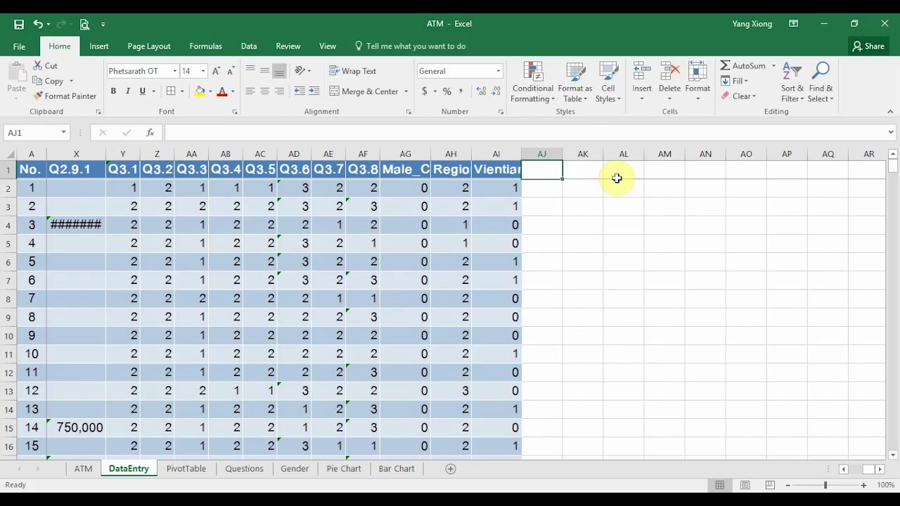
{"action": "type", "text": "M"}
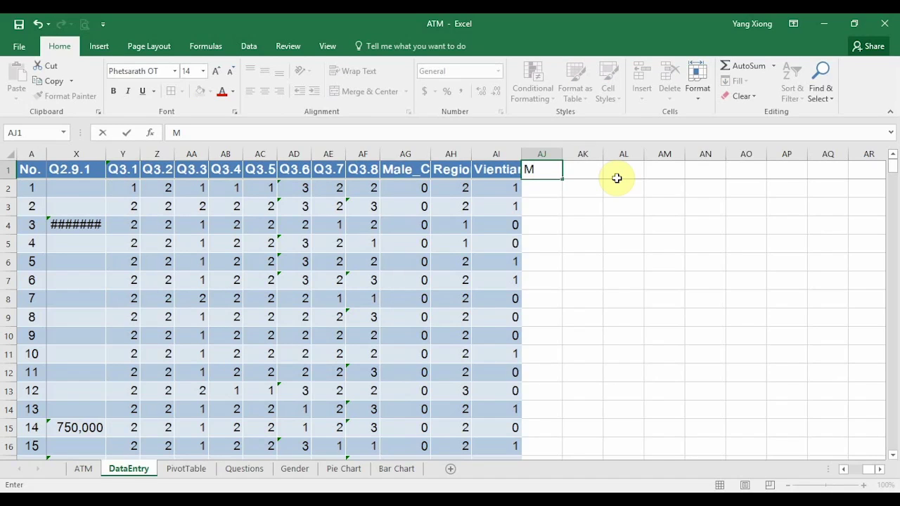
{"action": "type", "text": "C"}
{"action": "type", "text": "M"}
{"action": "key", "text": "Return"}
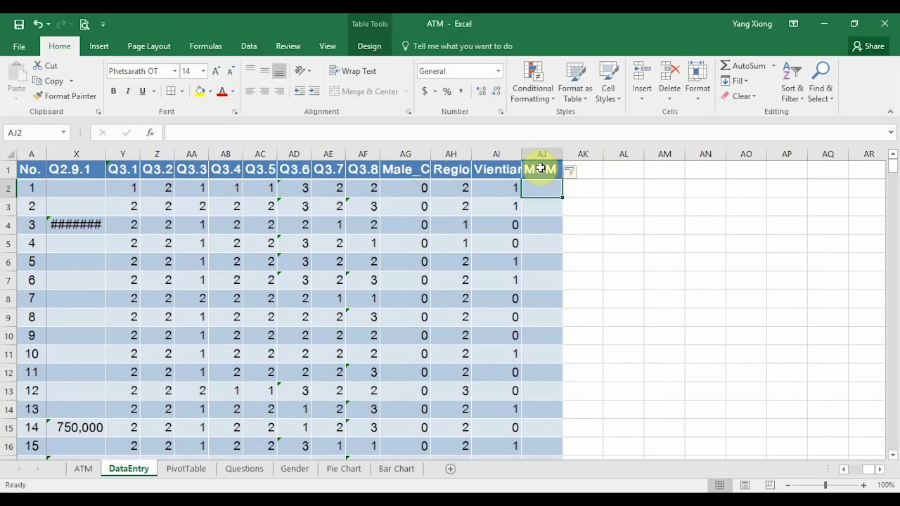
{"action": "left_click", "coordinate": [540, 169]}
{"action": "left_click", "coordinate": [542, 185]}
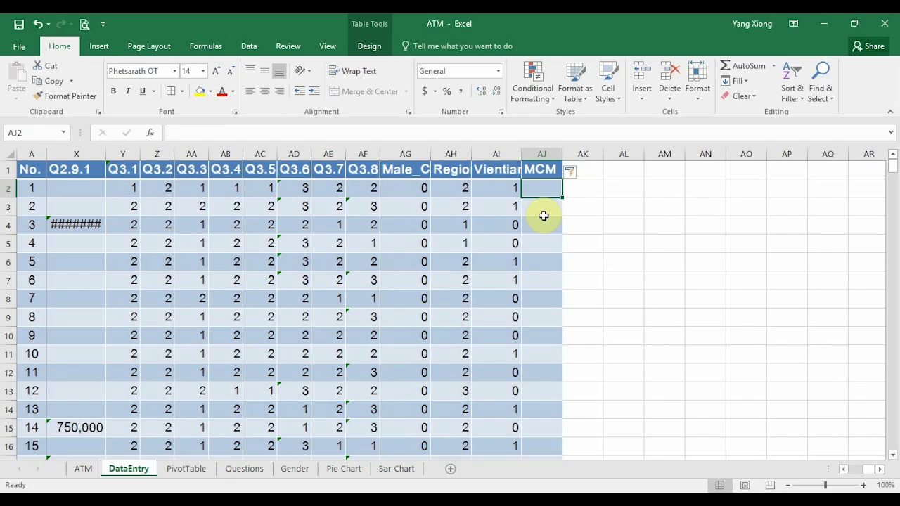
Step: Discard the first attempt and start AJ2's formula as =IF(AND(
{"action": "type", "text": "+"}
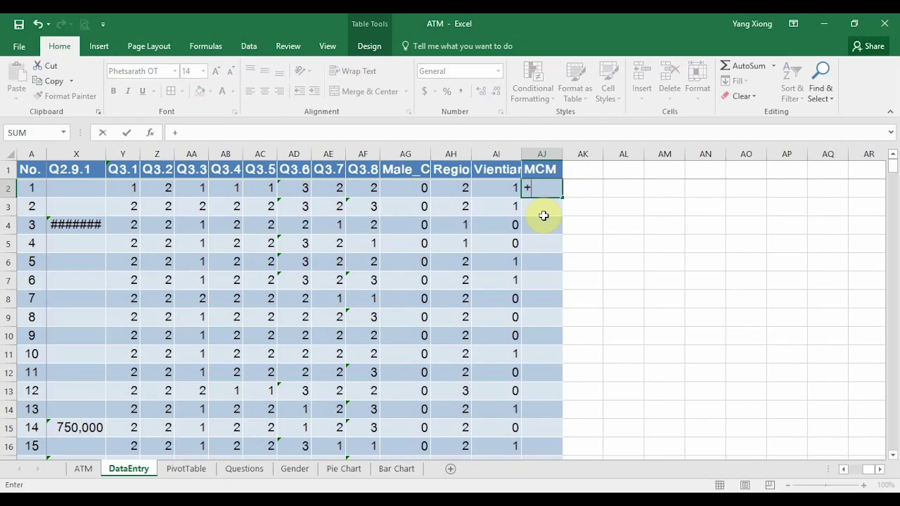
{"action": "key", "text": "Home"}
{"action": "key", "text": "Right"}
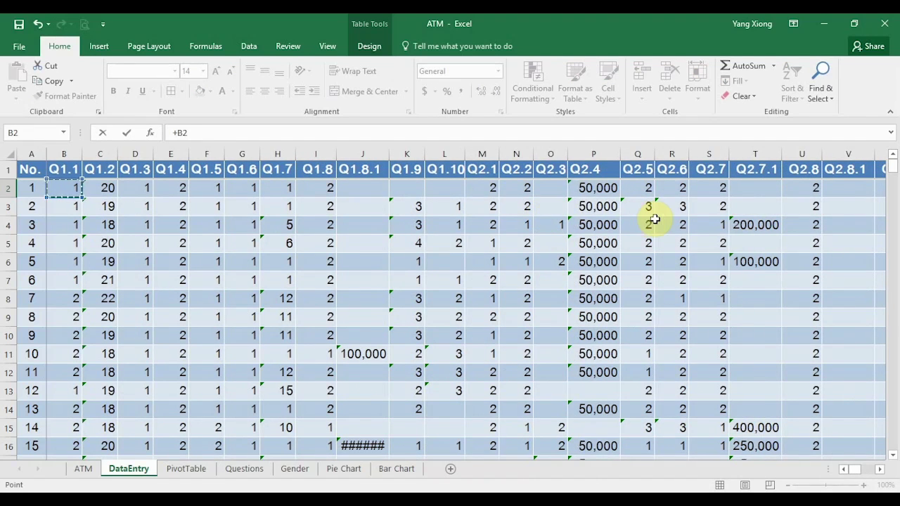
{"action": "scroll", "coordinate": [650, 219], "scroll_direction": "right", "scroll_amount": 7}
{"action": "scroll", "coordinate": [655, 219], "scroll_direction": "right", "scroll_amount": 1}
{"action": "key", "text": "BackSpace"}
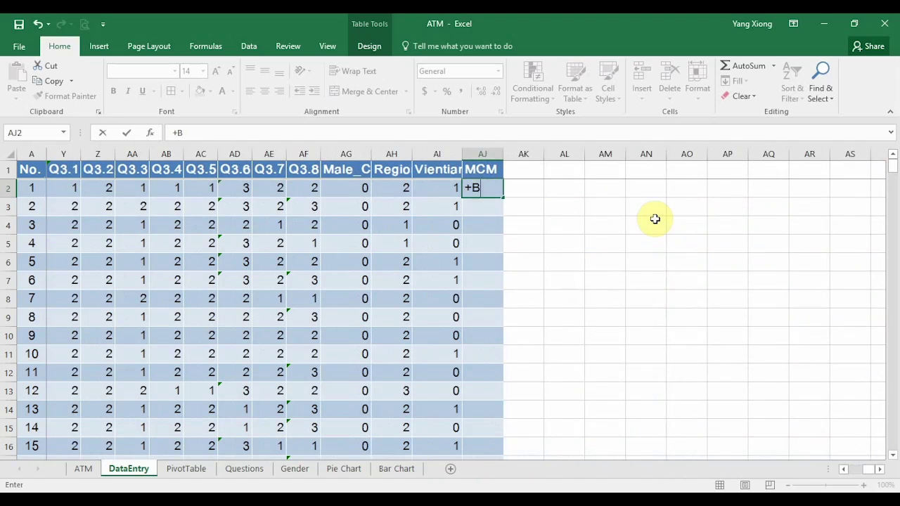
{"action": "key", "text": "BackSpace"}
{"action": "key", "text": "BackSpace"}
{"action": "type", "text": "="}
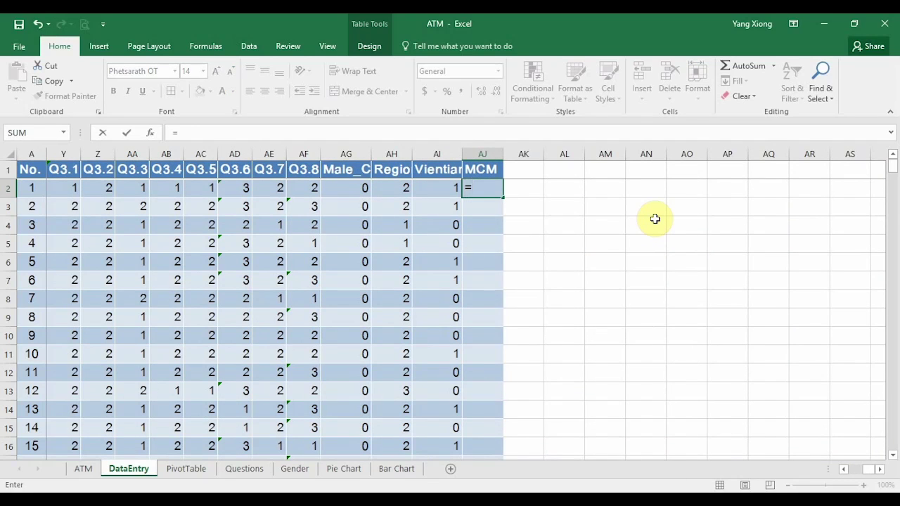
{"action": "type", "text": "if"}
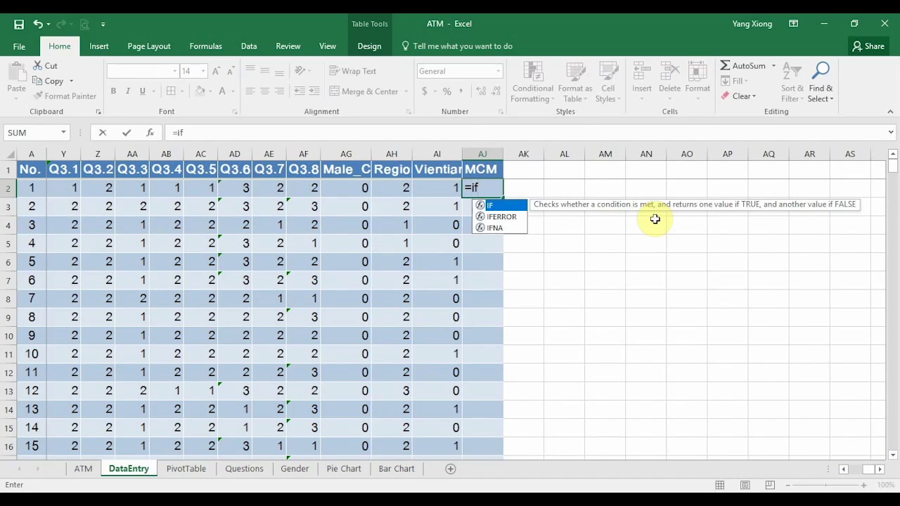
{"action": "key", "text": "Tab"}
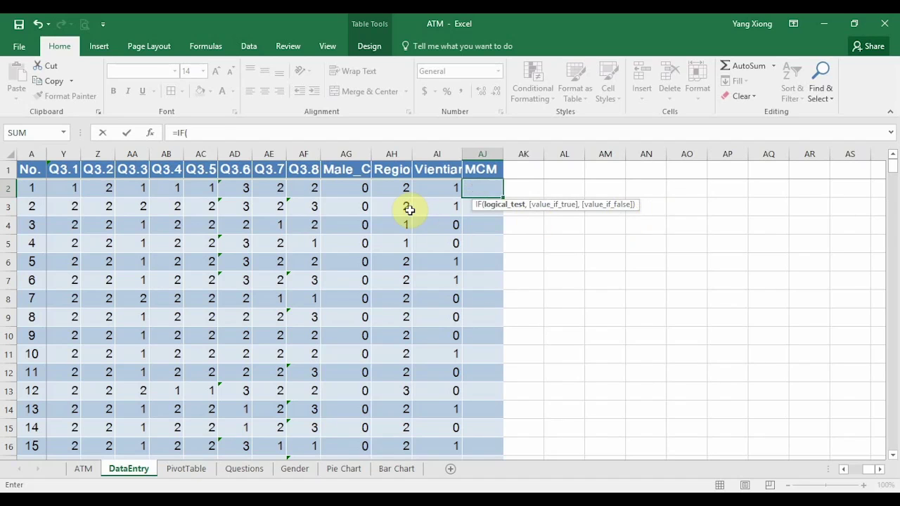
{"action": "scroll", "coordinate": [415, 210], "scroll_direction": "left", "scroll_amount": 8}
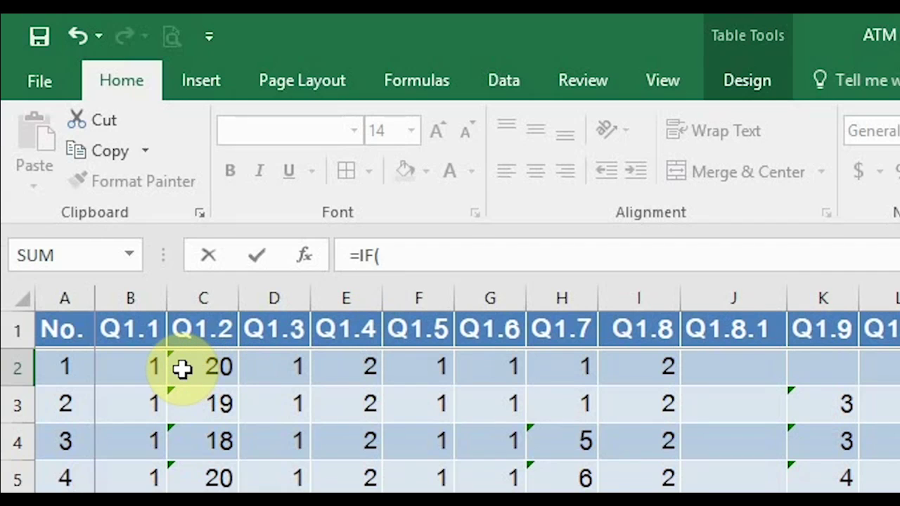
{"action": "left_click", "coordinate": [143, 369]}
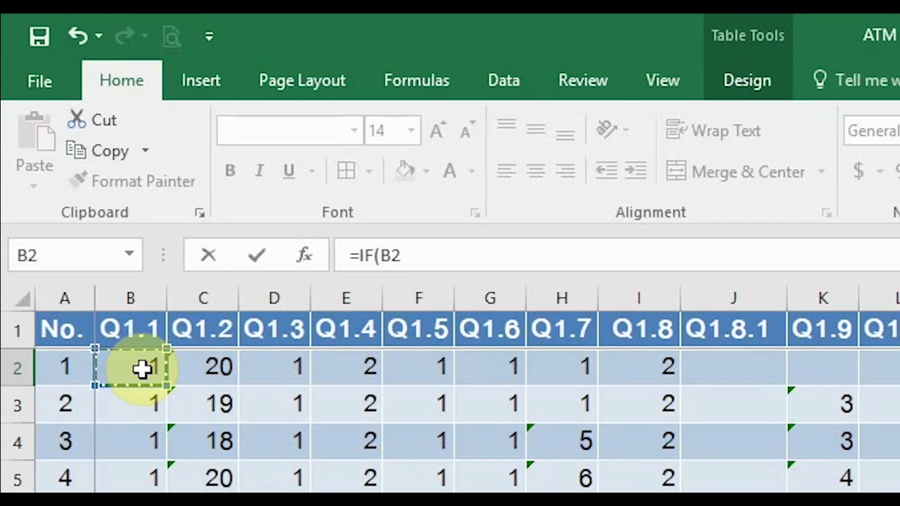
{"action": "key", "text": "BackSpace"}
{"action": "key", "text": "BackSpace"}
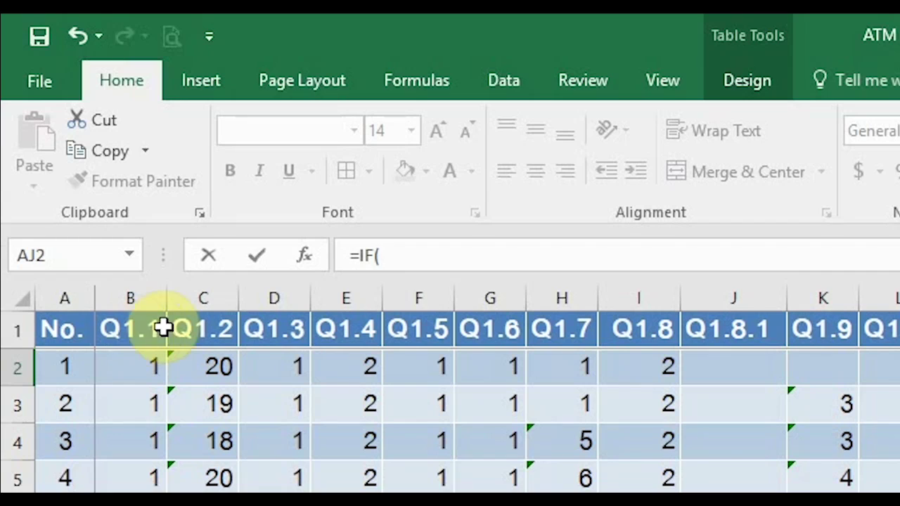
{"action": "type", "text": "and"}
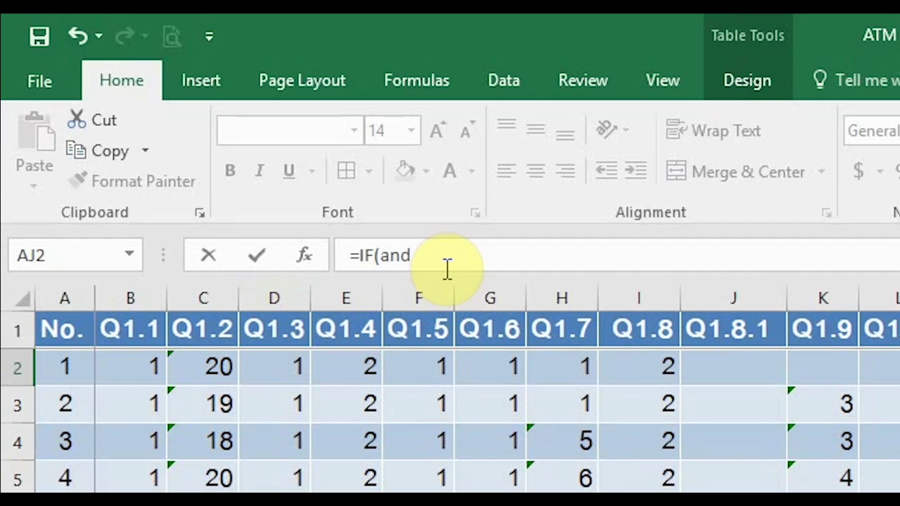
{"action": "key", "text": "Tab"}
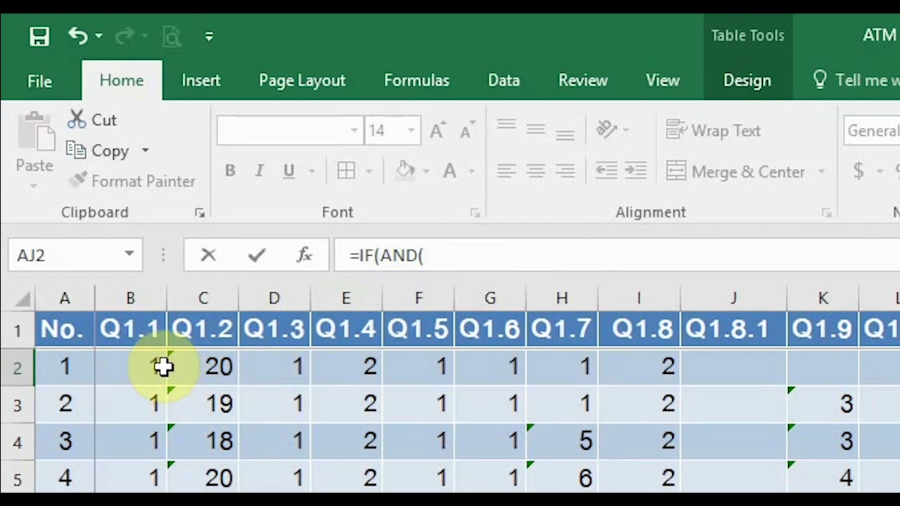
Step: Complete the formula as =IF(AND(B2=1,D2=1,E2=1),1,0) using B2, D2 and E2
{"action": "left_click", "coordinate": [136, 366]}
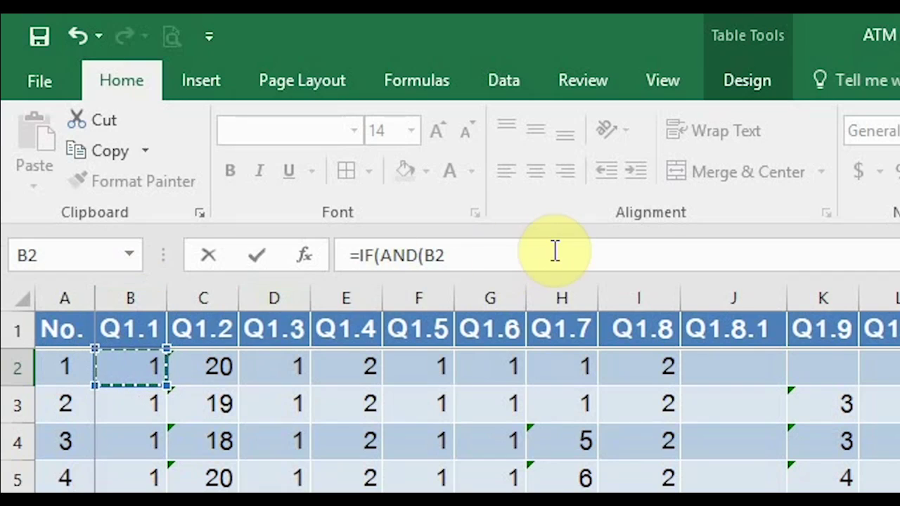
{"action": "type", "text": "="}
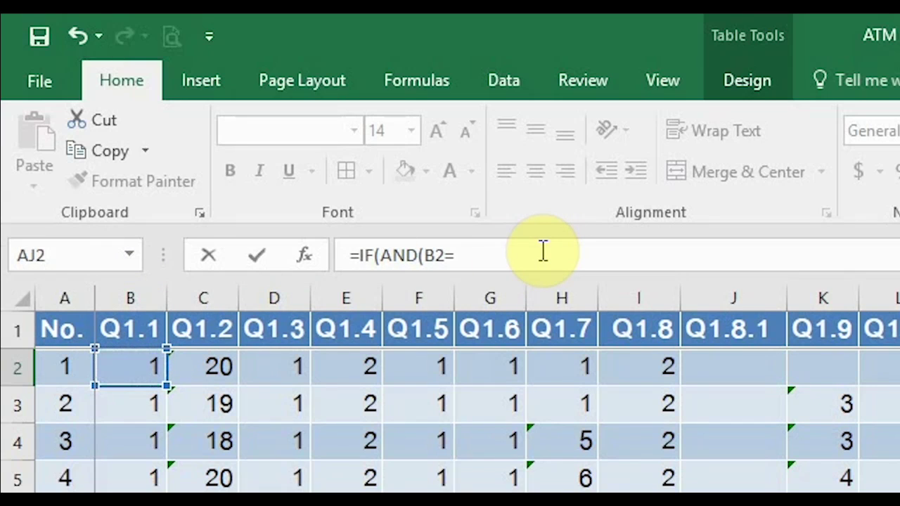
{"action": "type", "text": "1"}
{"action": "type", "text": ","}
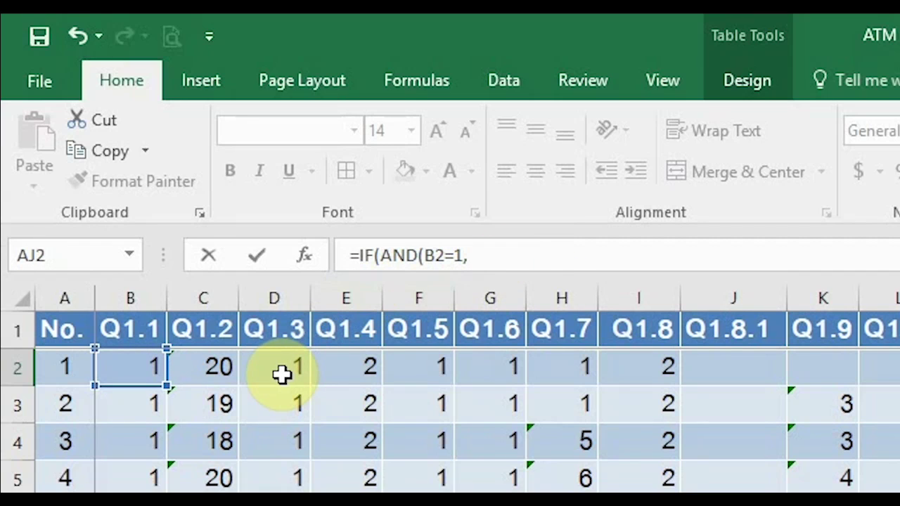
{"action": "left_click", "coordinate": [282, 374]}
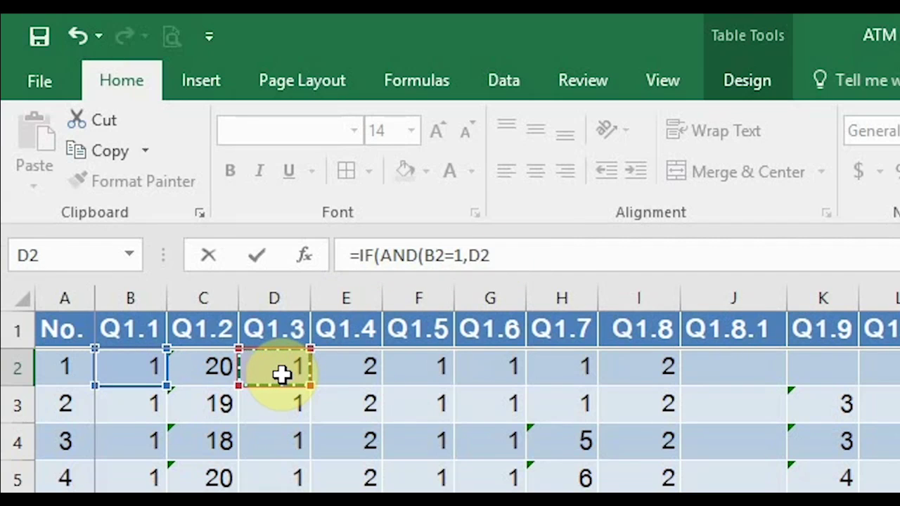
{"action": "type", "text": "=1,"}
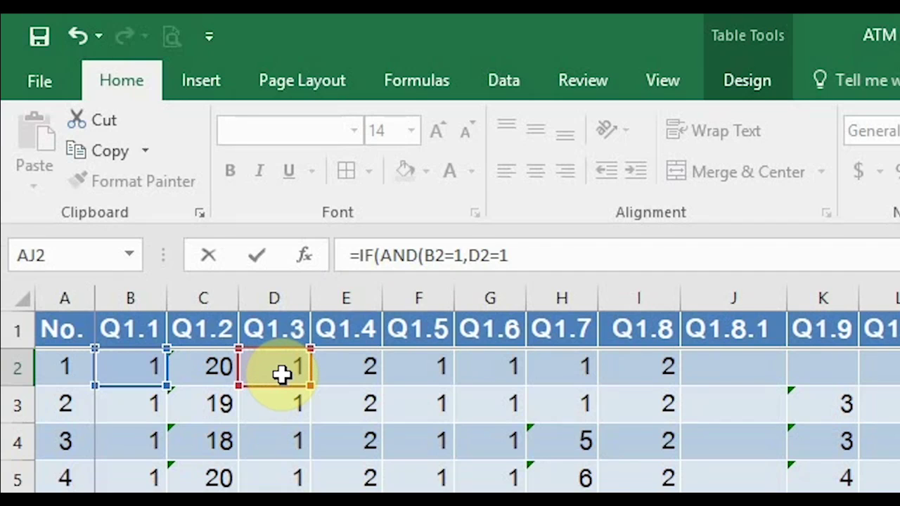
{"action": "left_click", "coordinate": [340, 374]}
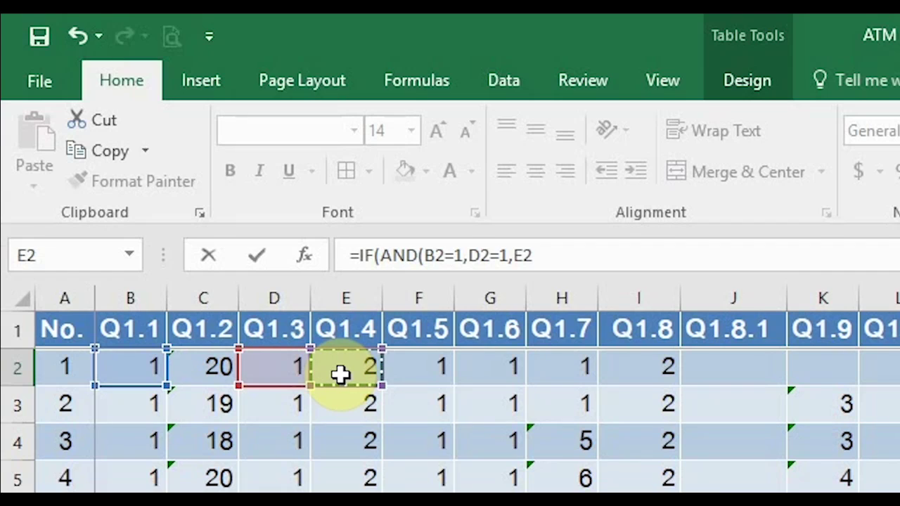
{"action": "type", "text": "="}
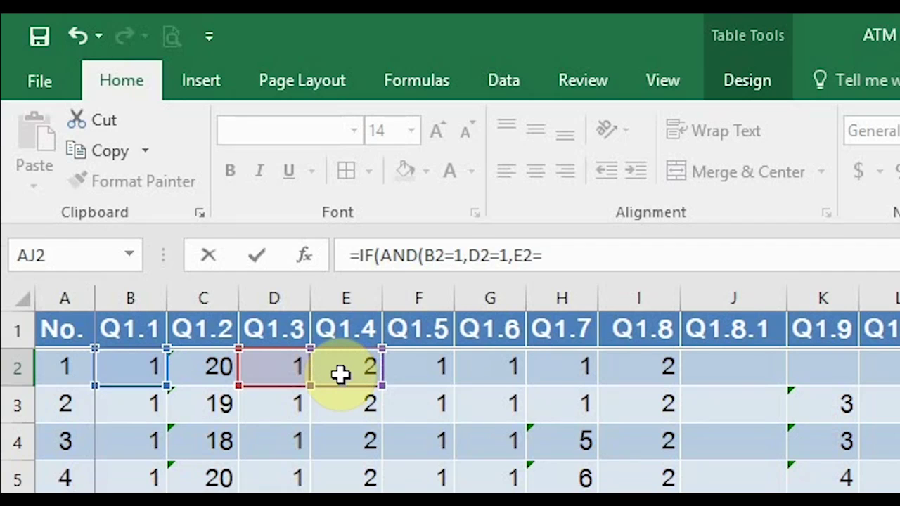
{"action": "type", "text": "1"}
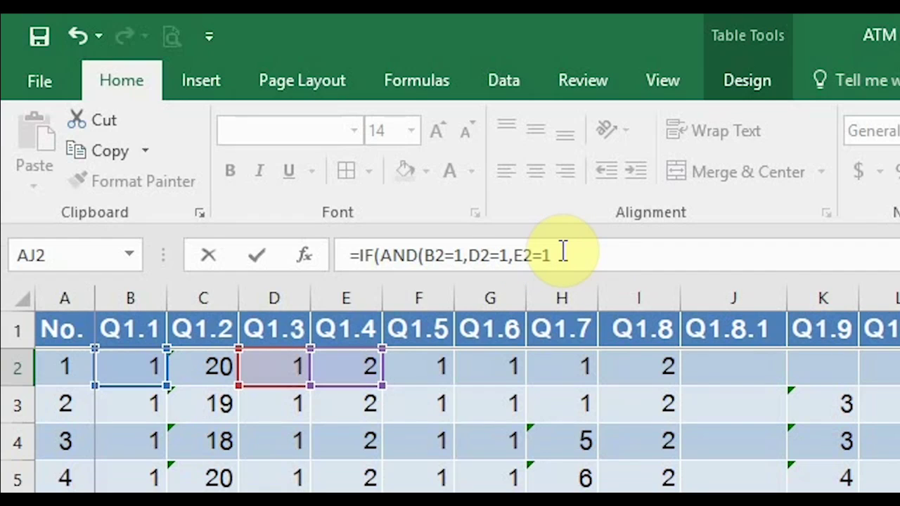
{"action": "type", "text": "),"}
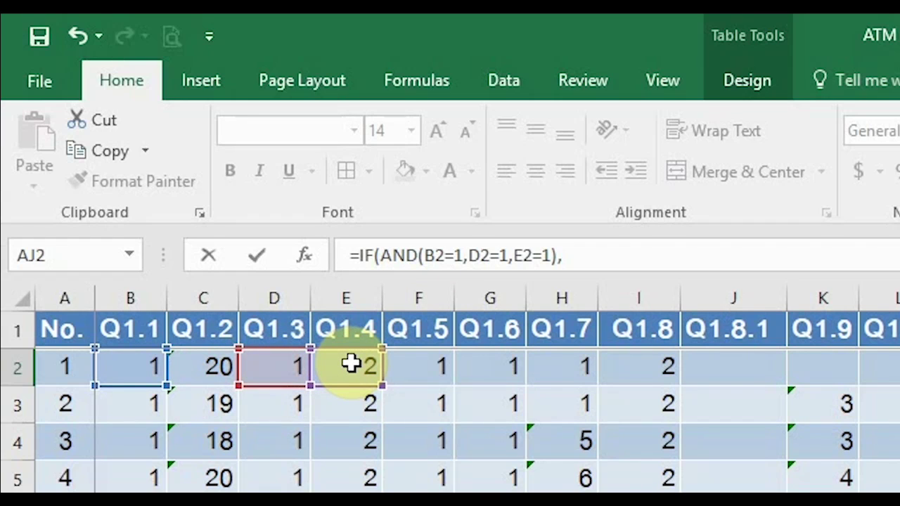
{"action": "left_click", "coordinate": [660, 253]}
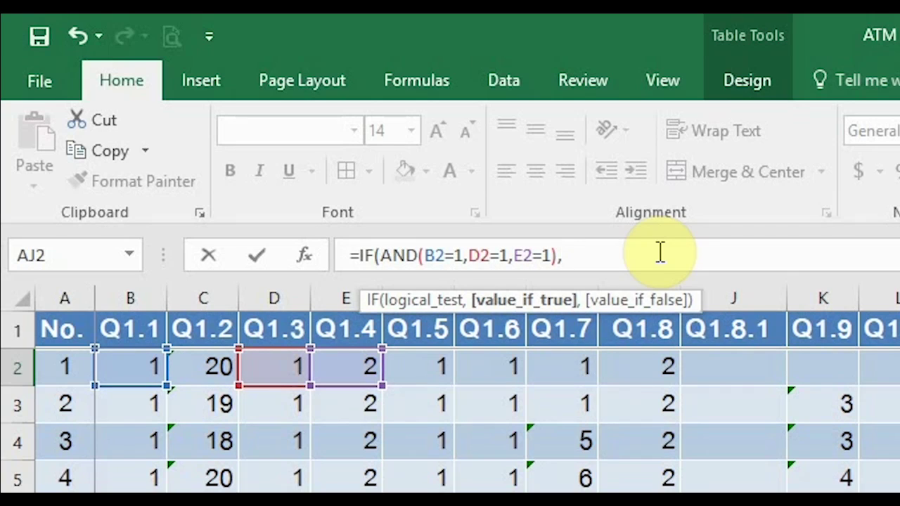
{"action": "type", "text": "1"}
{"action": "type", "text": ","}
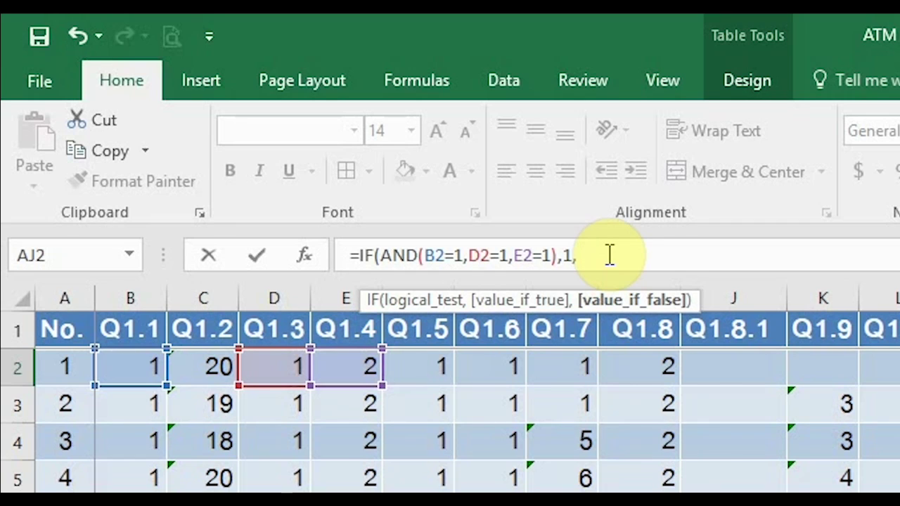
{"action": "type", "text": "0"}
{"action": "type", "text": ")"}
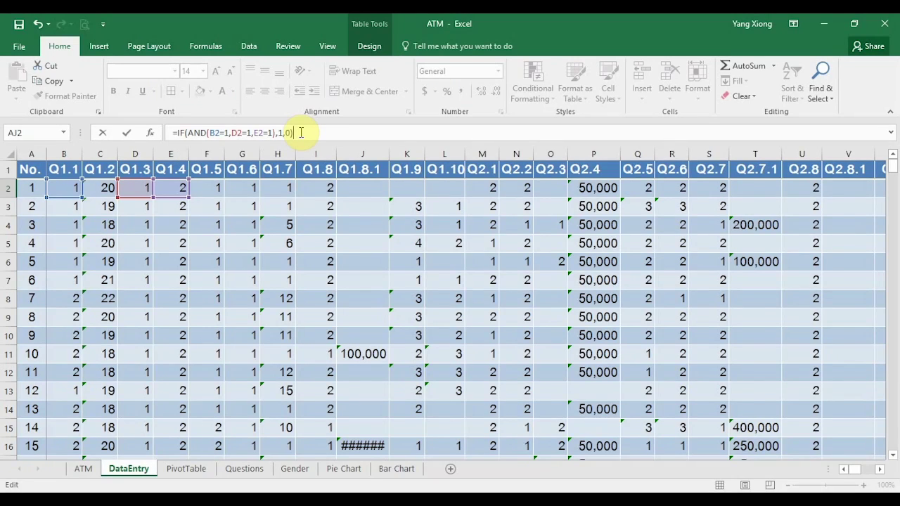
Step: Commit the MCM formula so it fills every row, and verify rows returning 0
{"action": "key", "text": "Return"}
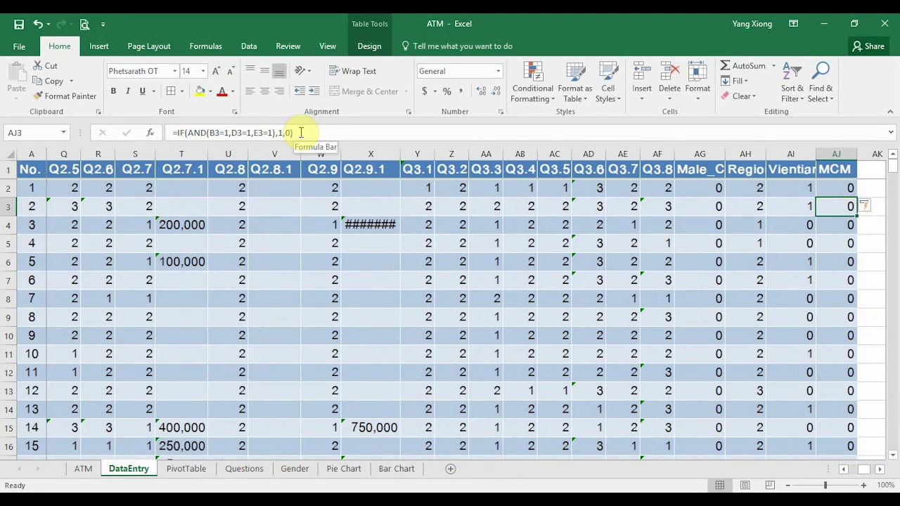
{"action": "key", "text": "Right"}
{"action": "key", "text": "Up"}
{"action": "key", "text": "Left"}
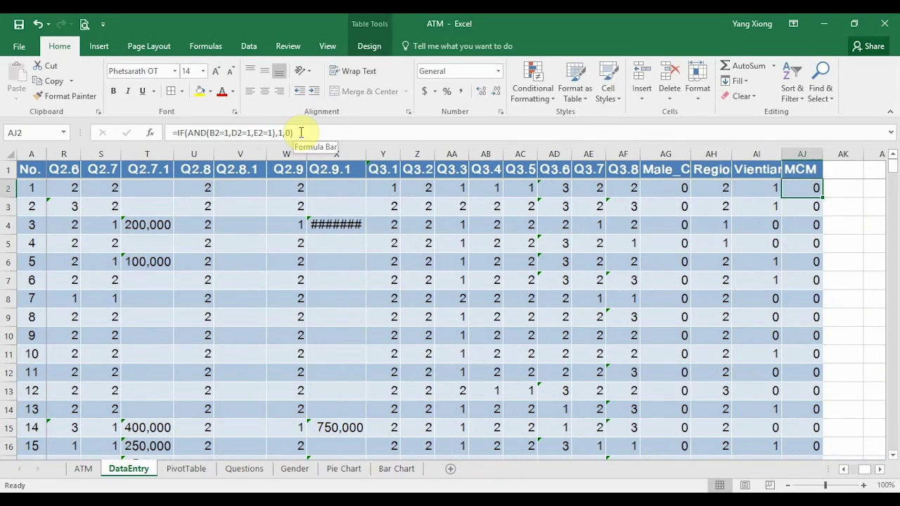
{"action": "key", "text": "Right"}
{"action": "key", "text": "Left"}
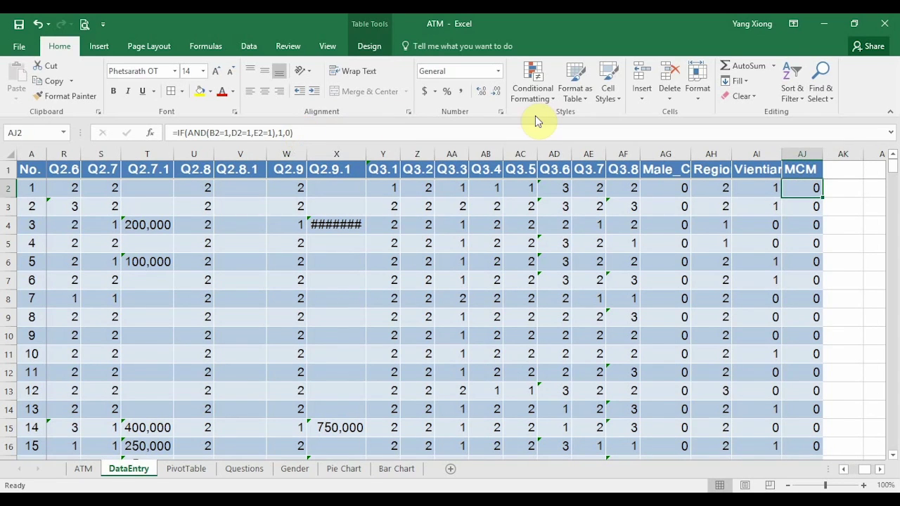
{"action": "key", "text": "Down"}
{"action": "key", "text": "Down"}
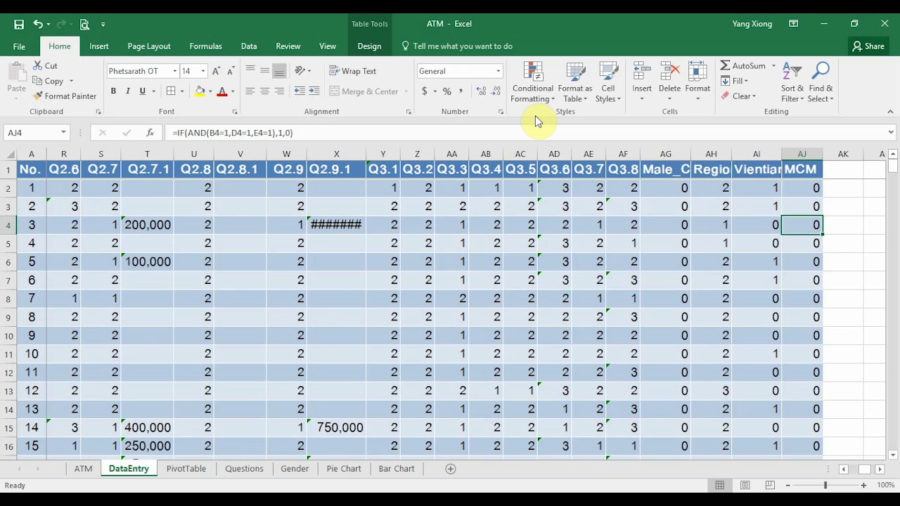
{"action": "key", "text": "Down"}
{"action": "key", "text": "Down"}
{"action": "key", "text": "Up"}
{"action": "key", "text": "Up"}
{"action": "key", "text": "Up"}
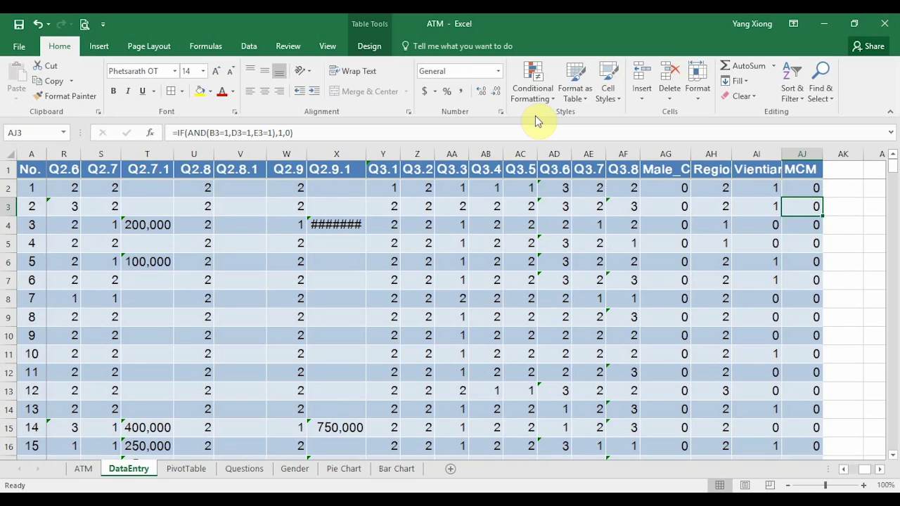
{"action": "key", "text": "Up"}
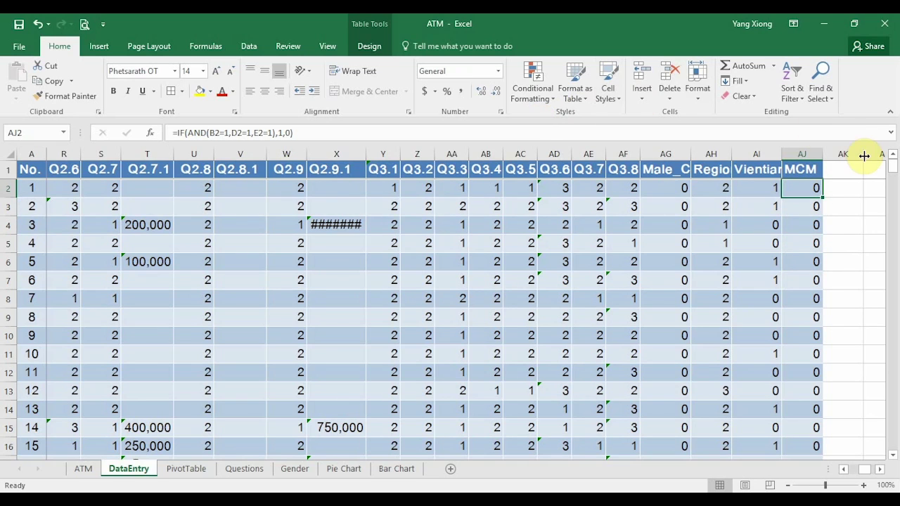
Step: Move into the empty columns beside the table to choose a cell for the count
{"action": "key", "text": "Right"}
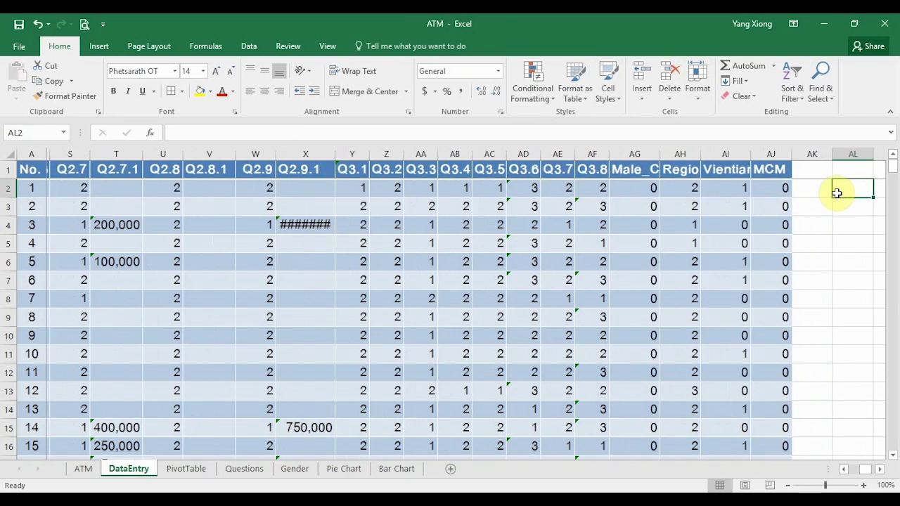
{"action": "key", "text": "Right"}
{"action": "key", "text": "Right"}
{"action": "key", "text": "Right"}
{"action": "key", "text": "Right"}
{"action": "key", "text": "Left"}
{"action": "key", "text": "Left"}
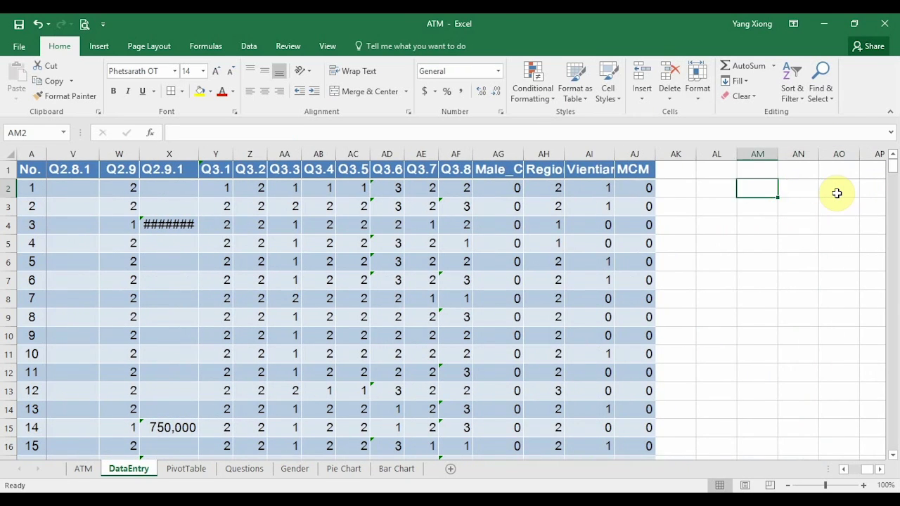
{"action": "key", "text": "Down"}
{"action": "key", "text": "Left"}
Step: Enter =COUNTIF(AJ2:AJ311,1) in AM3, returning 44 MCM respondents coded 1
{"action": "key", "text": "Right"}
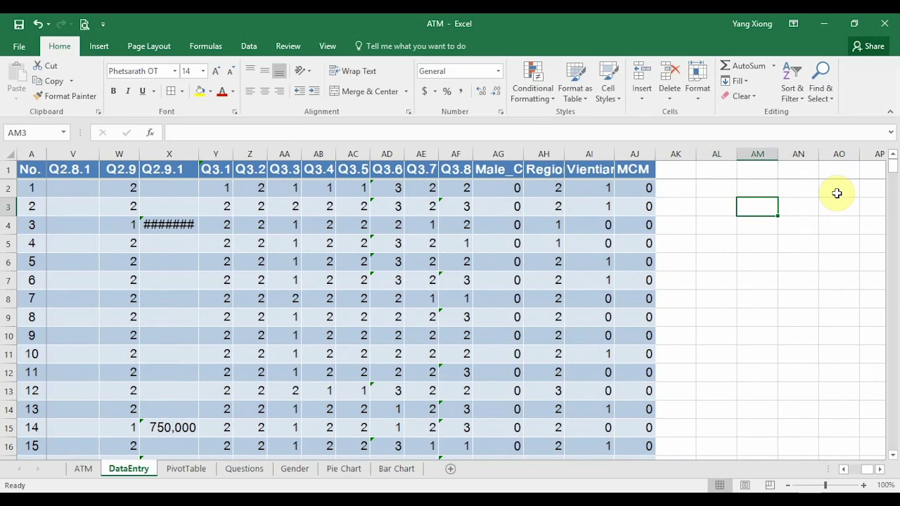
{"action": "key", "text": "Left"}
{"action": "key", "text": "Right"}
{"action": "type", "text": "=c"}
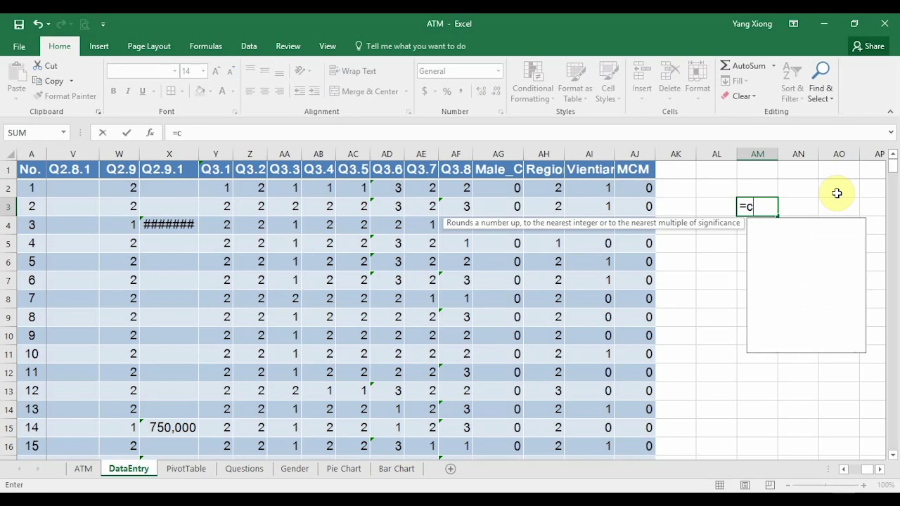
{"action": "type", "text": "ountif"}
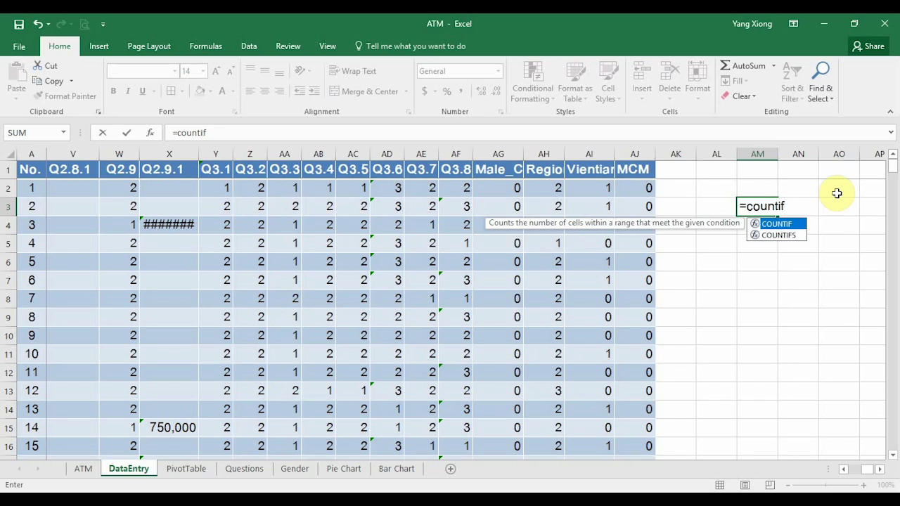
{"action": "key", "text": "Tab"}
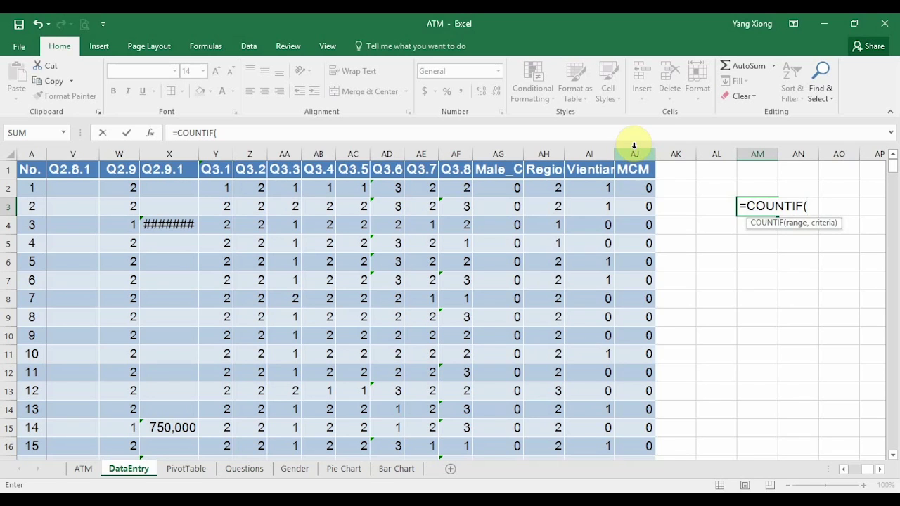
{"action": "left_click", "coordinate": [633, 149]}
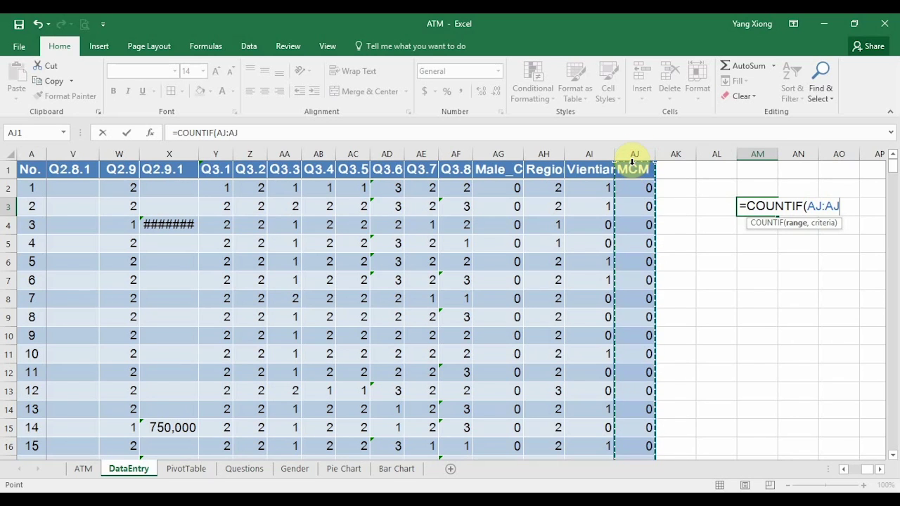
{"action": "key", "text": "Down"}
{"action": "key", "text": "ctrl+shift+Down"}
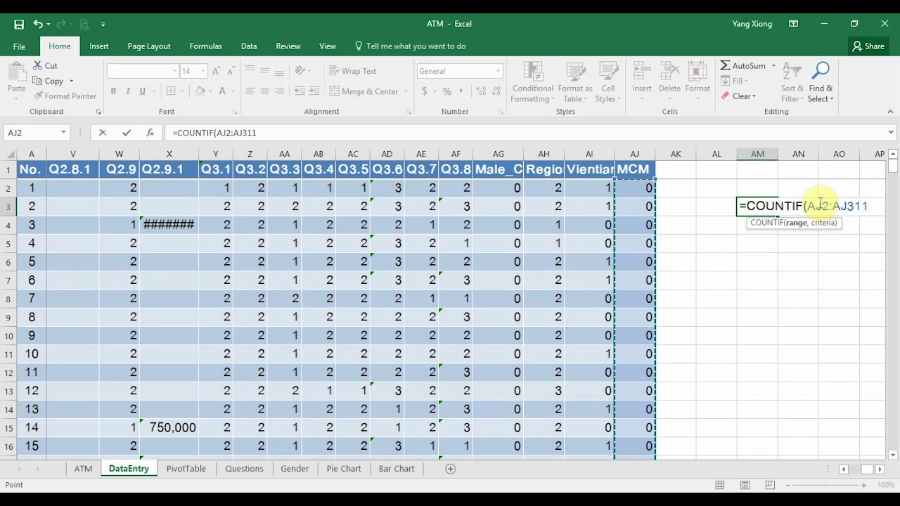
{"action": "type", "text": ","}
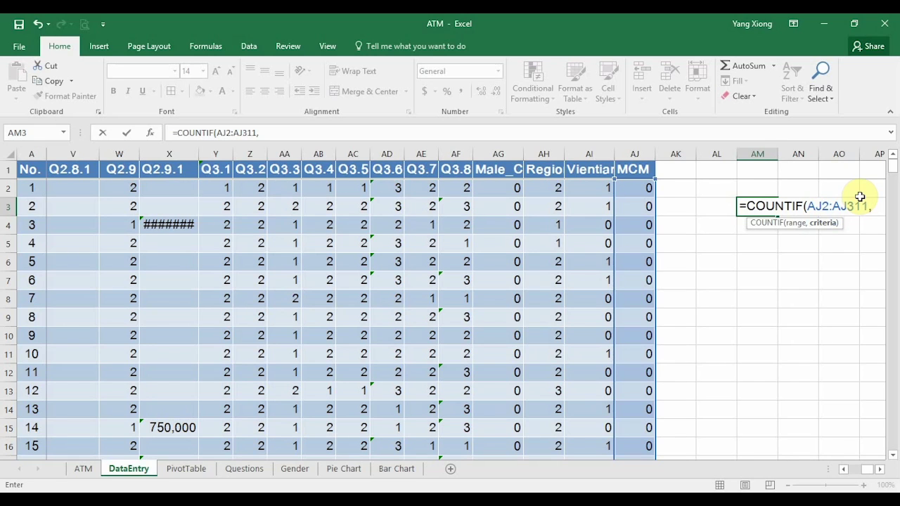
{"action": "type", "text": "1"}
{"action": "key", "text": "Return"}
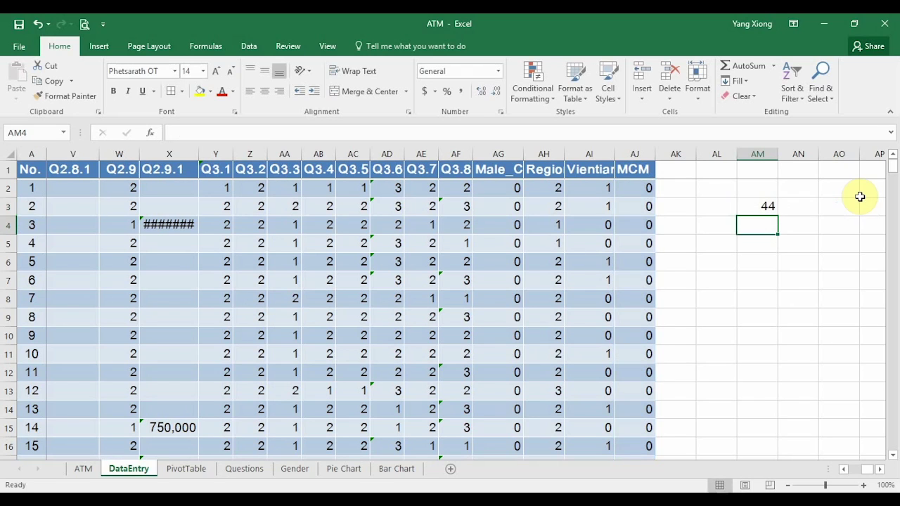
{"action": "left_click", "coordinate": [767, 205]}
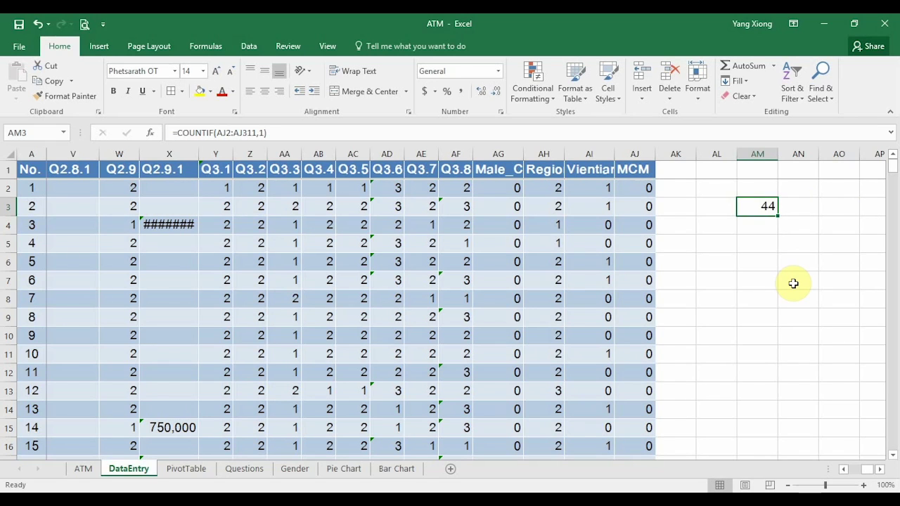
{"action": "left_click", "coordinate": [758, 190]}
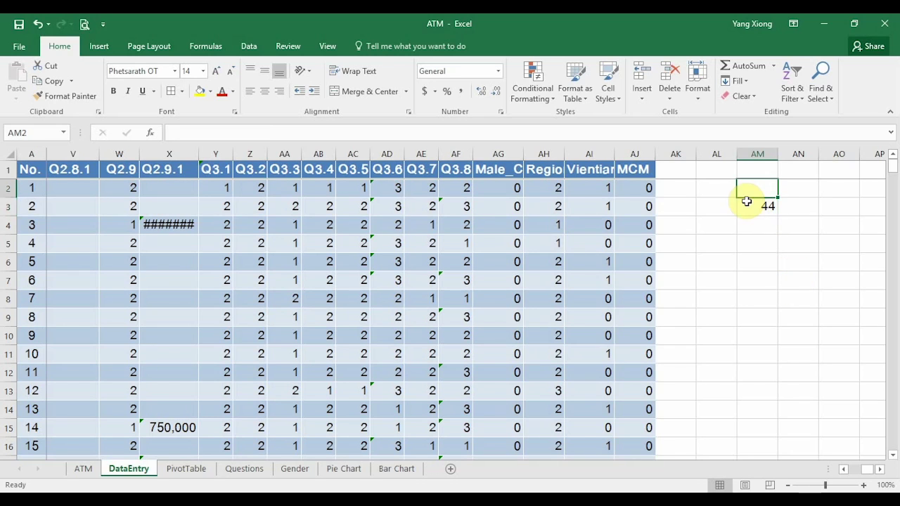
Step: Enter the labels 1 in AL3 and 0 in AL2
{"action": "left_click", "coordinate": [728, 205]}
{"action": "type", "text": "1"}
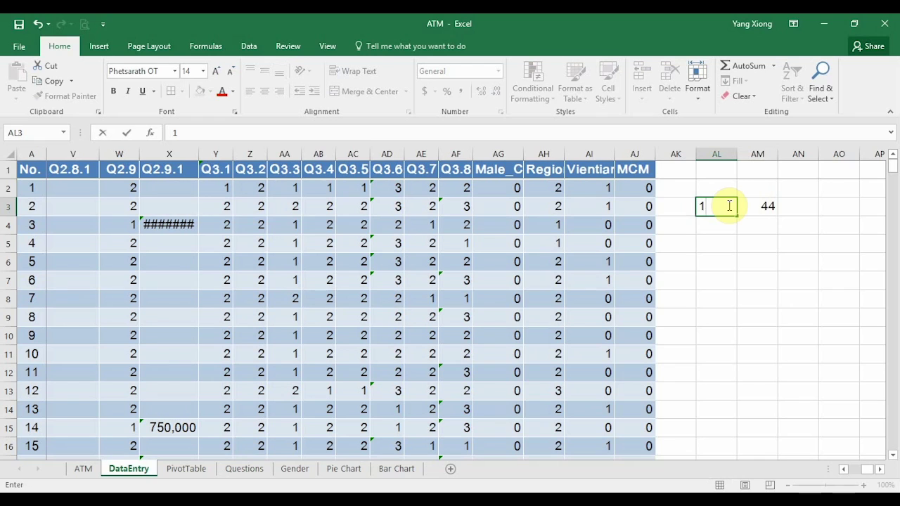
{"action": "key", "text": "Up"}
{"action": "type", "text": "0"}
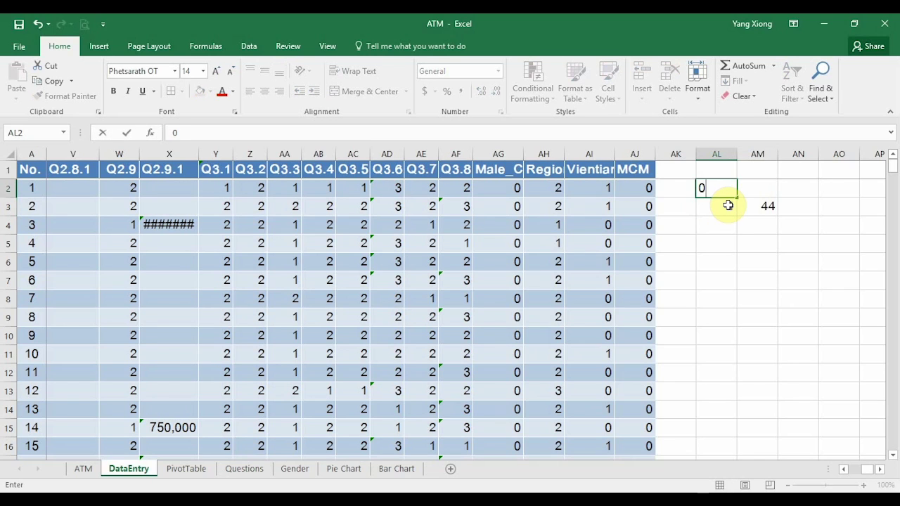
{"action": "key", "text": "Right"}
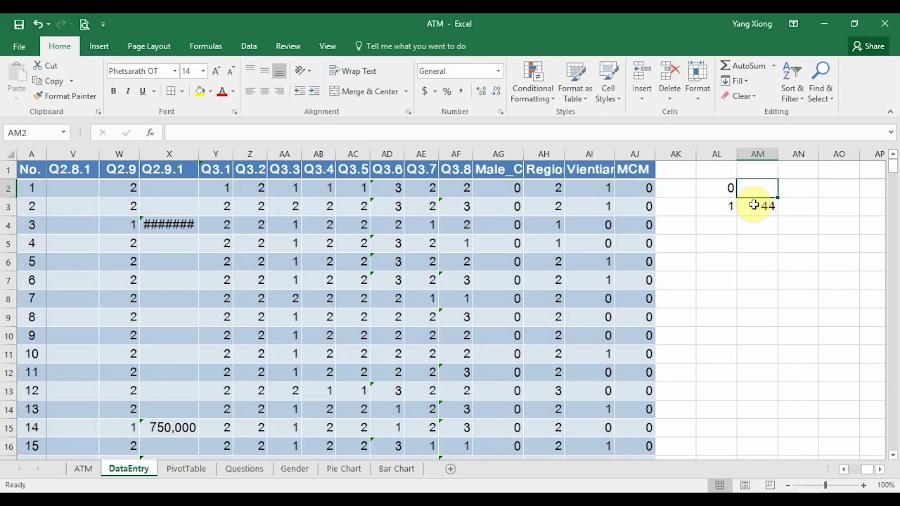
Step: Begin =COUNTIF(AJ2:AJ311 in AM2 and dismiss the too-few-arguments warning
{"action": "left_click", "coordinate": [755, 205]}
{"action": "left_click", "coordinate": [755, 192]}
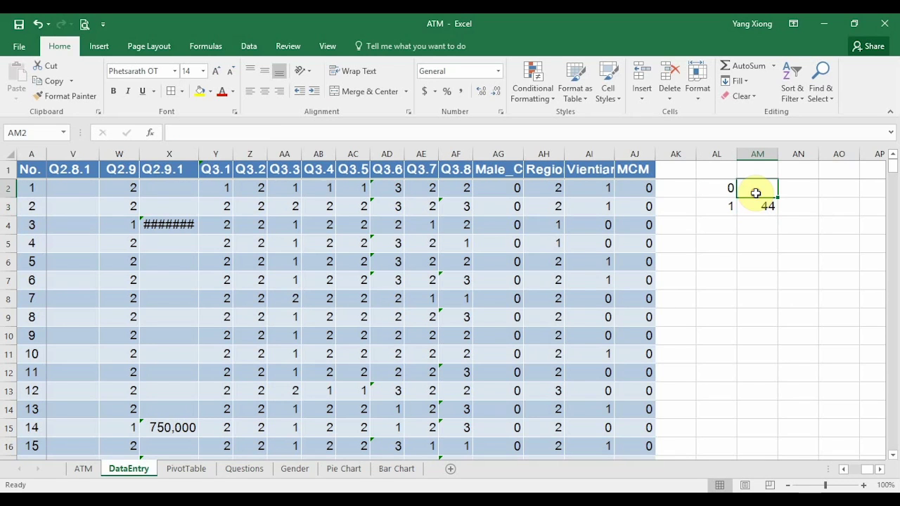
{"action": "type", "text": "="}
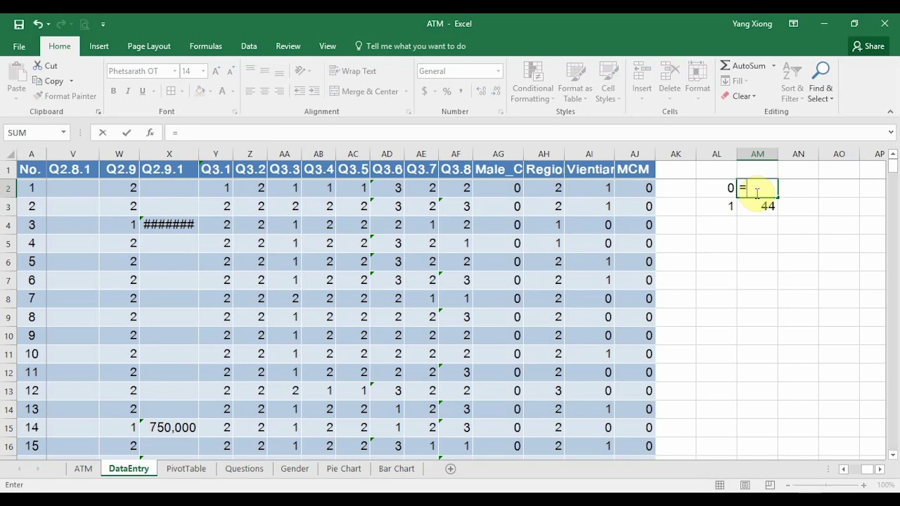
{"action": "type", "text": "count"}
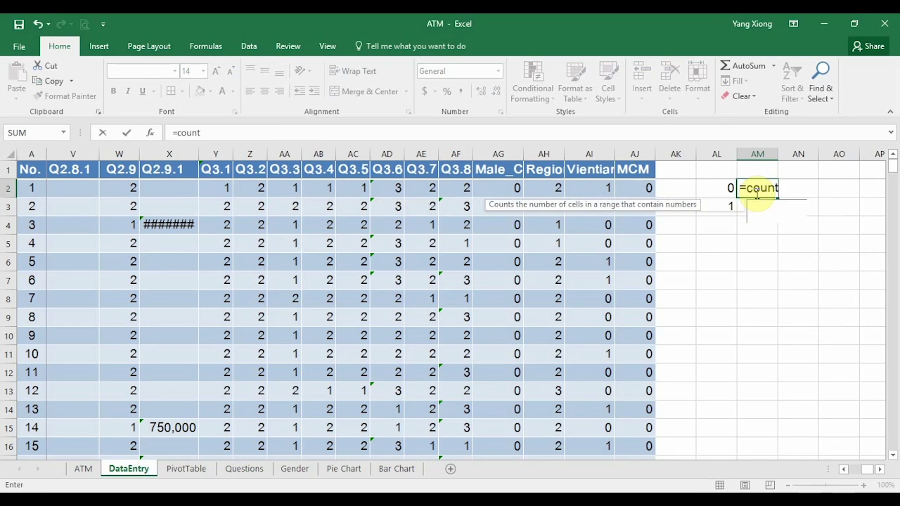
{"action": "type", "text": "if"}
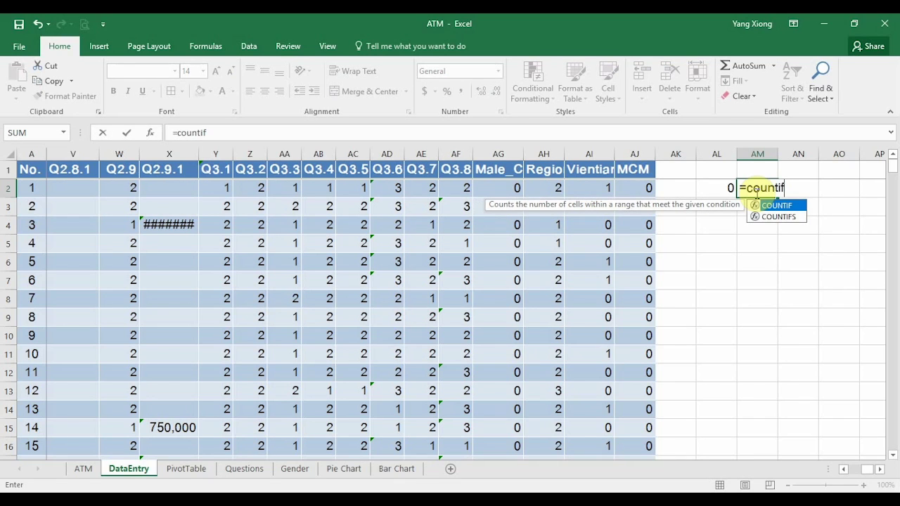
{"action": "key", "text": "Tab"}
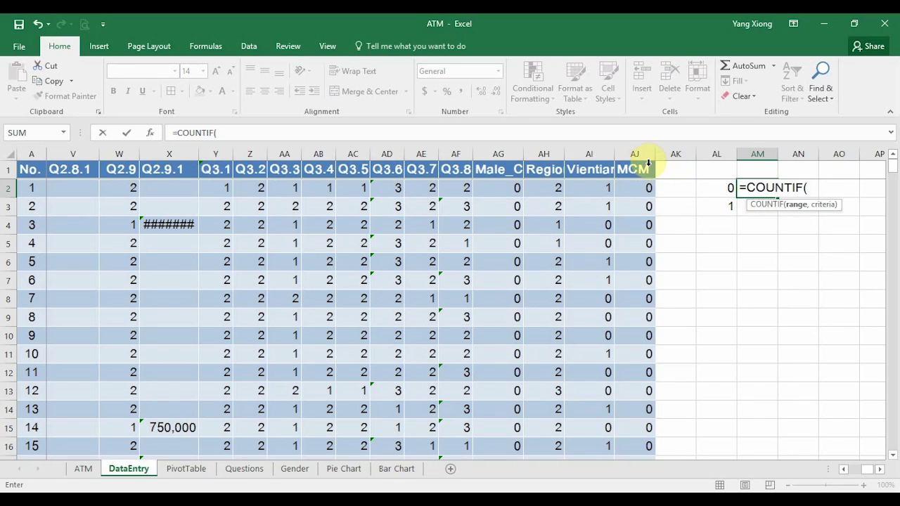
{"action": "left_click", "coordinate": [642, 160]}
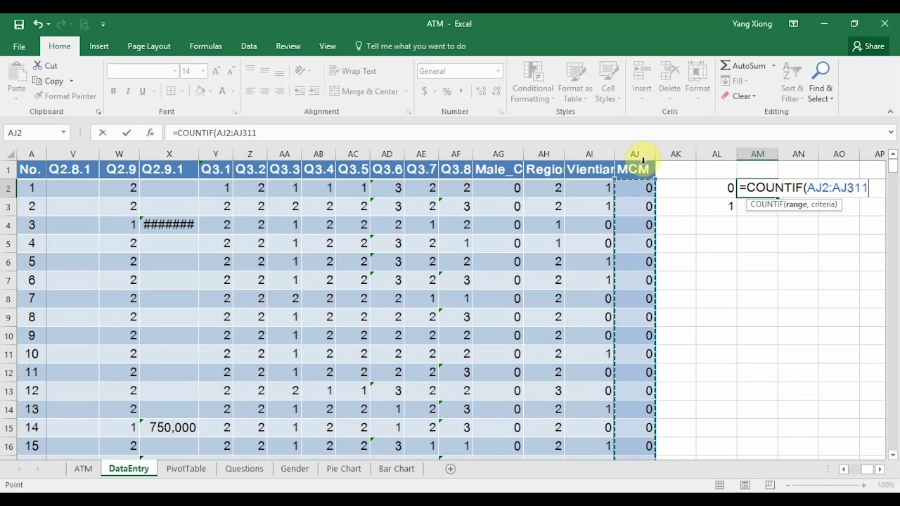
{"action": "type", "text": ",0"}
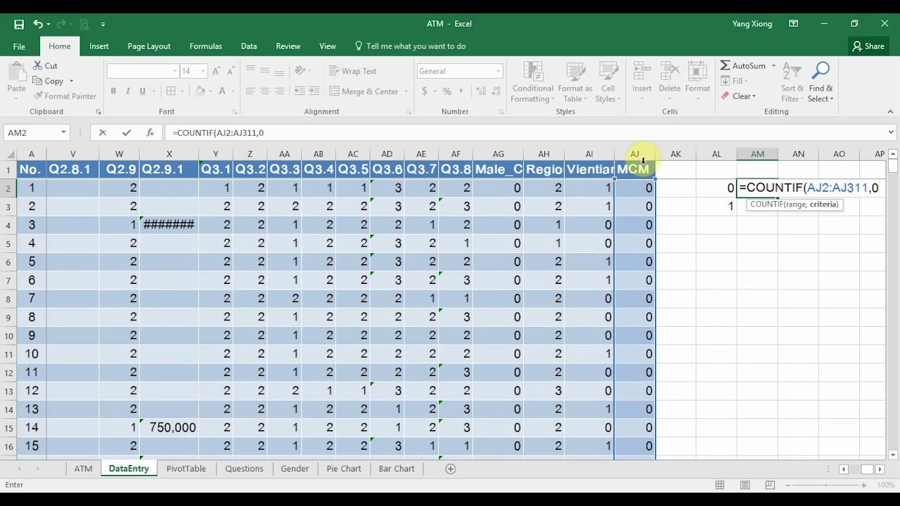
{"action": "key", "text": "BackSpace"}
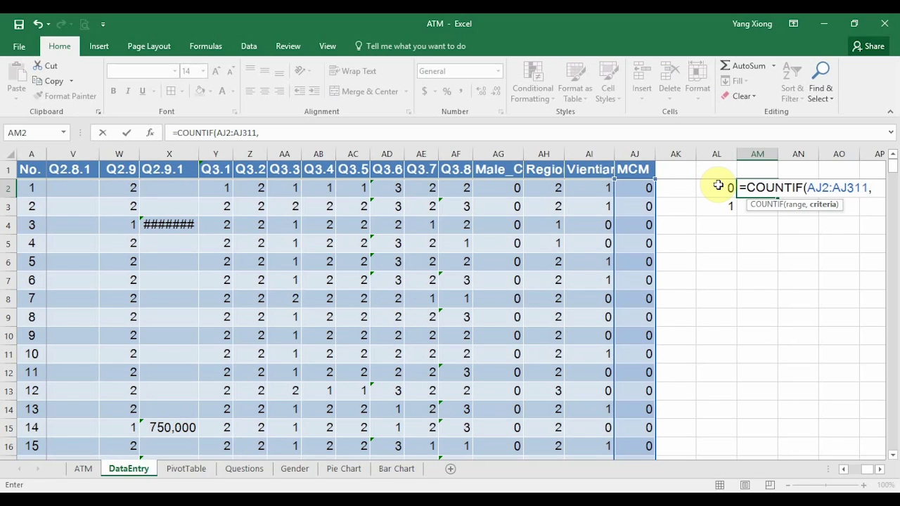
{"action": "key", "text": "BackSpace"}
{"action": "key", "text": "Return"}
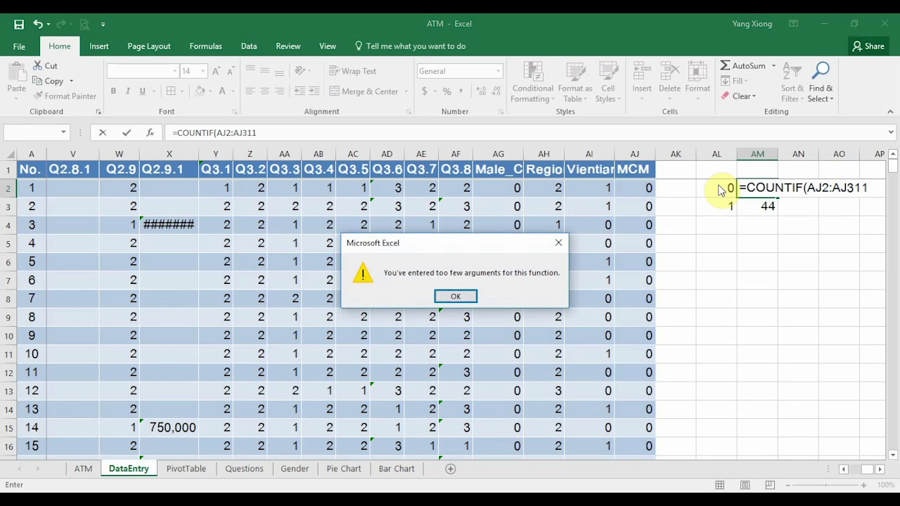
{"action": "key", "text": "Return"}
{"action": "key", "text": "alt+F4"}
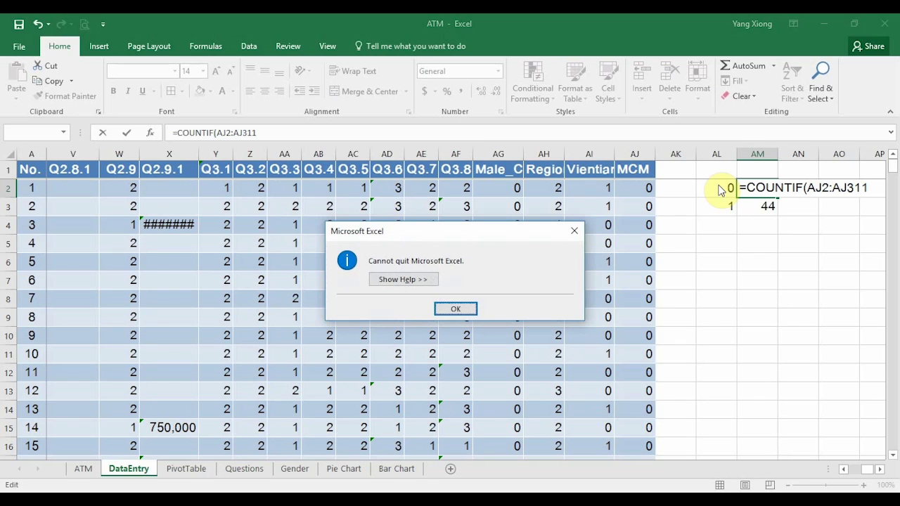
{"action": "key", "text": "Return"}
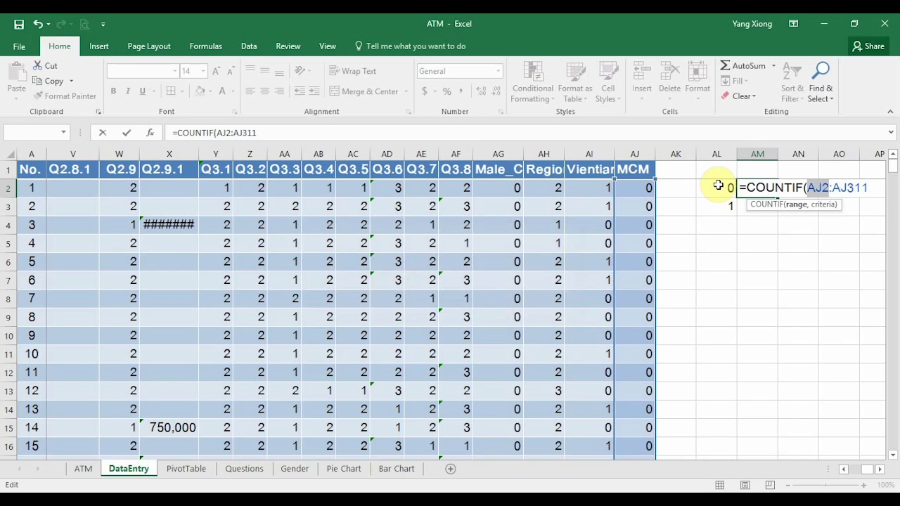
Step: Finish AM2 as =COUNTIF($AJ$2:$AJ$311,AL2), counting 266 zeros
{"action": "key", "text": "F4"}
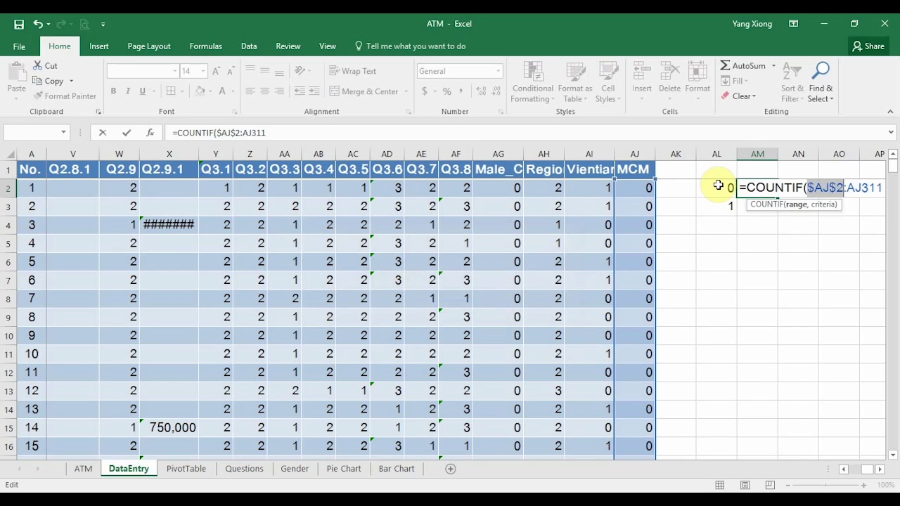
{"action": "left_click", "coordinate": [855, 186]}
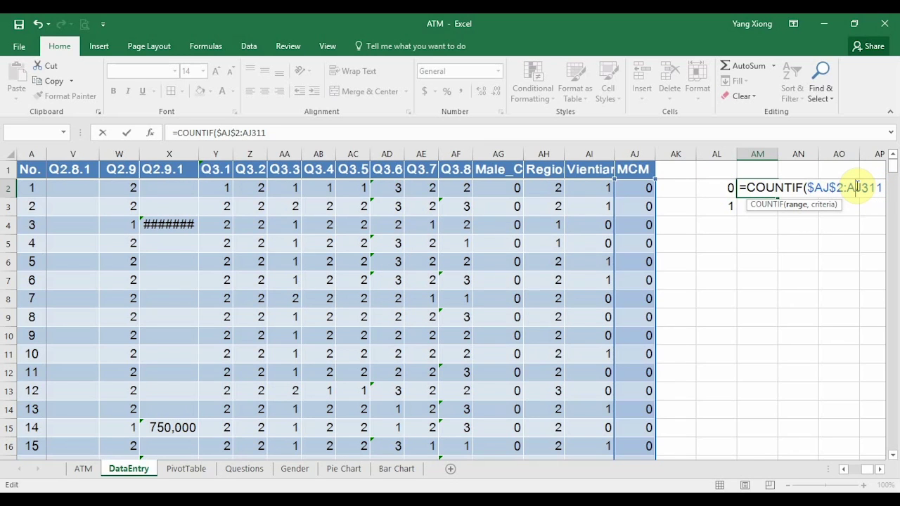
{"action": "key", "text": "F4"}
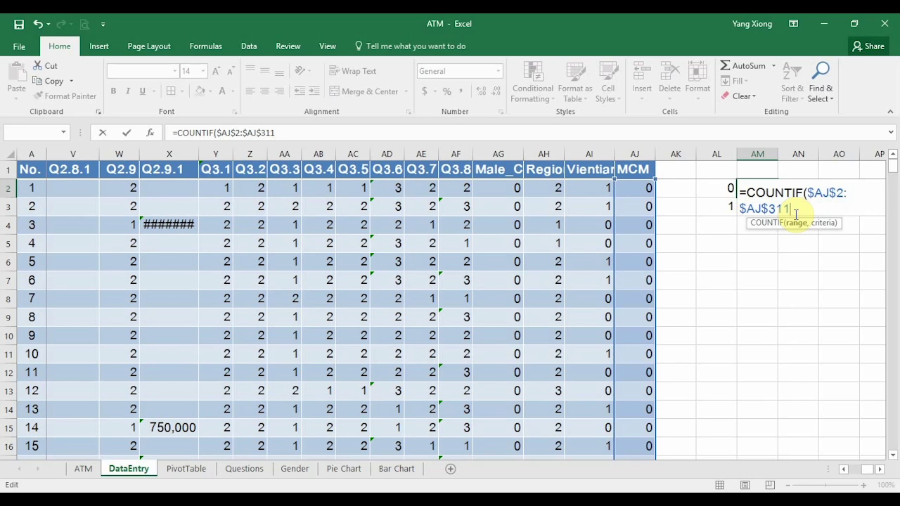
{"action": "type", "text": ","}
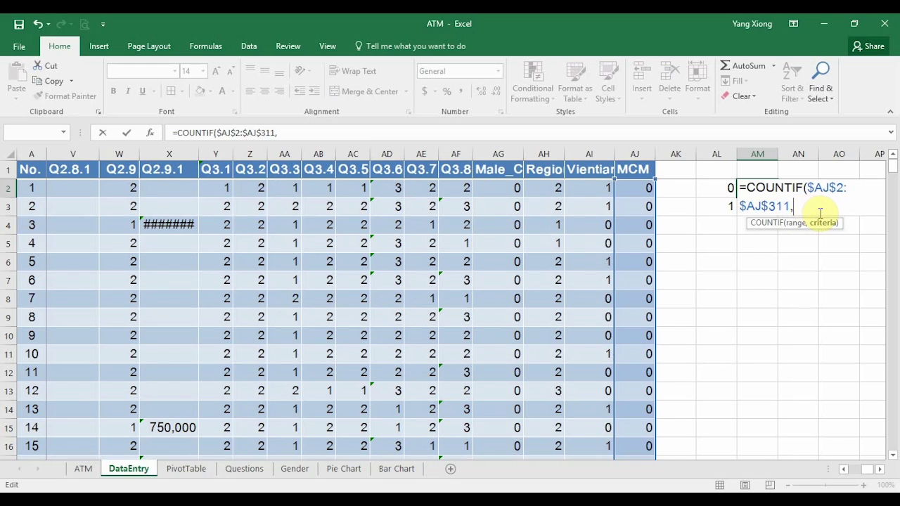
{"action": "left_click", "coordinate": [719, 187]}
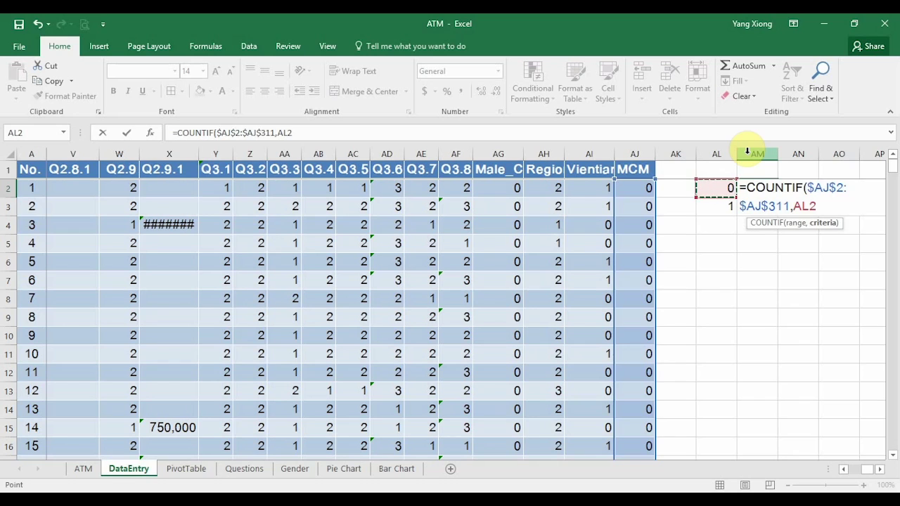
{"action": "key", "text": "Return"}
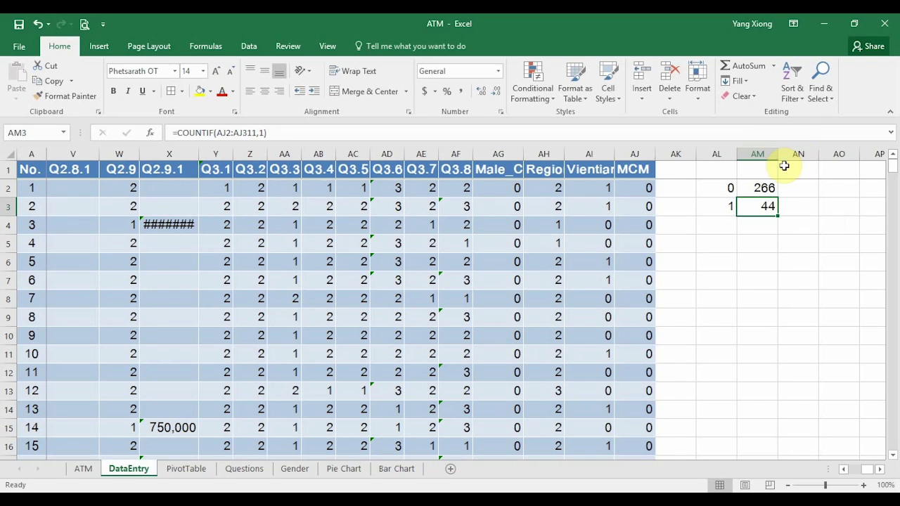
Step: Fill the count formula down to AM3, giving 44 ones, and compare both formulas
{"action": "left_click", "coordinate": [770, 187]}
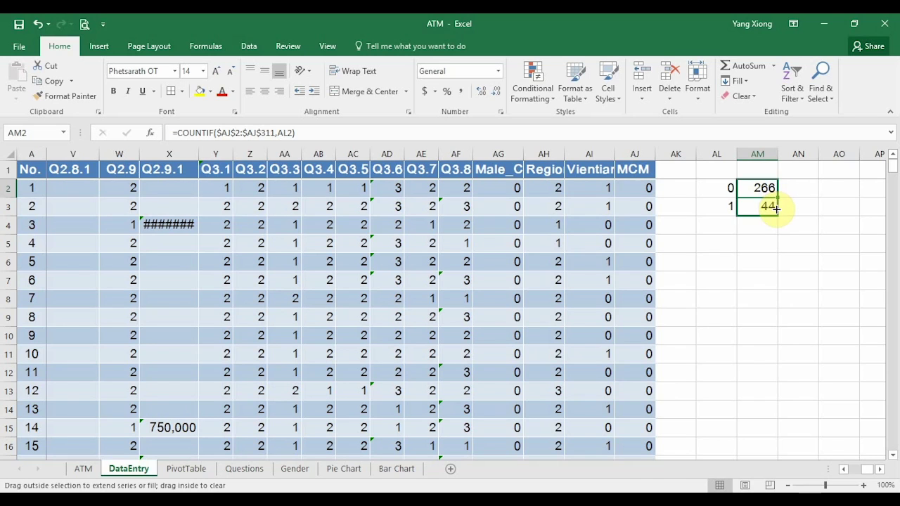
{"action": "left_click_drag", "start_coordinate": [775, 199], "coordinate": [775, 211]}
{"action": "left_click", "coordinate": [765, 205]}
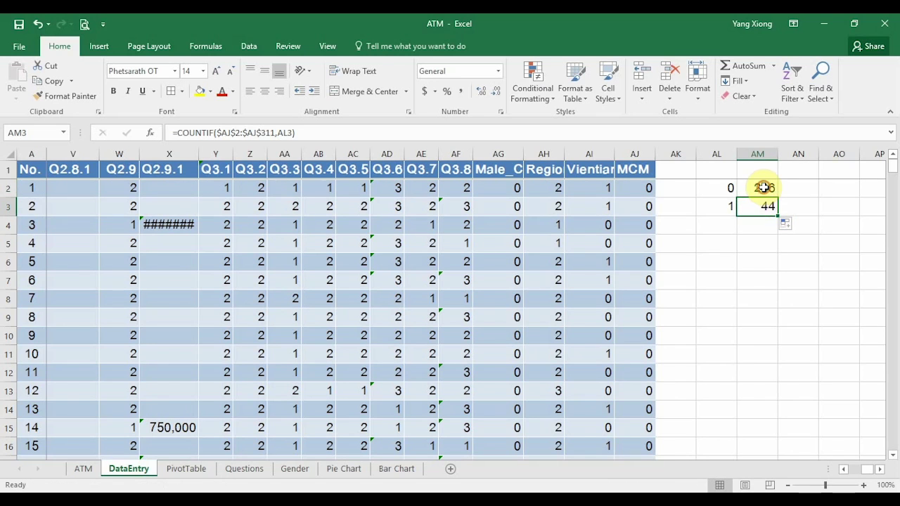
{"action": "left_click", "coordinate": [763, 188]}
{"action": "left_click", "coordinate": [765, 204]}
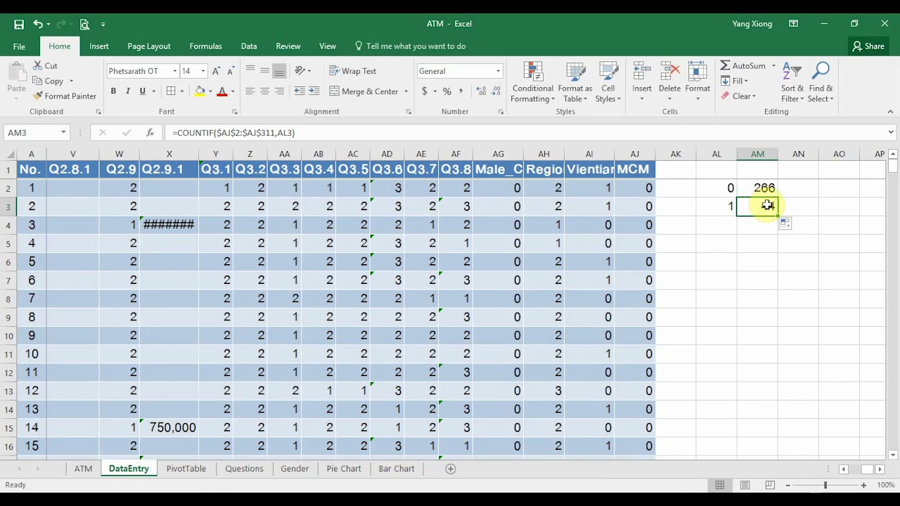
{"action": "left_click", "coordinate": [765, 187]}
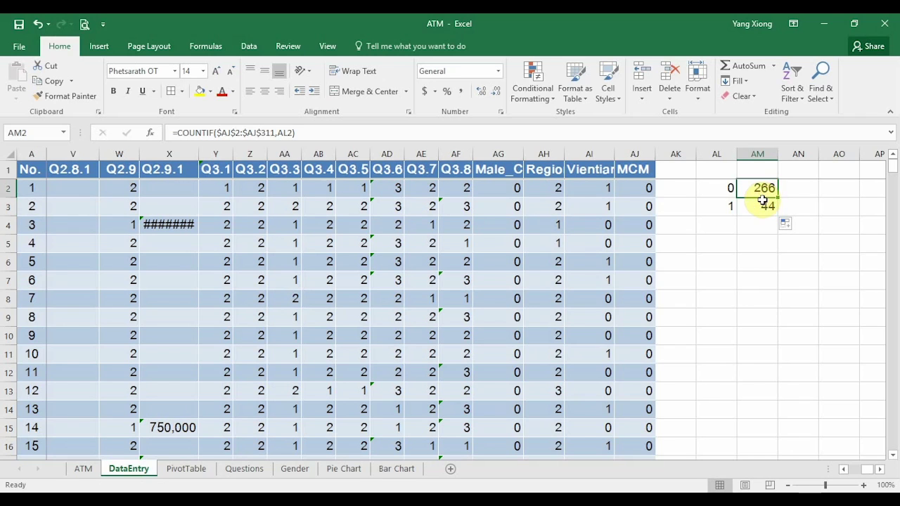
Step: Total the 266 and 44 counts with AutoSum in AM4, giving 310
{"action": "left_click", "coordinate": [762, 204]}
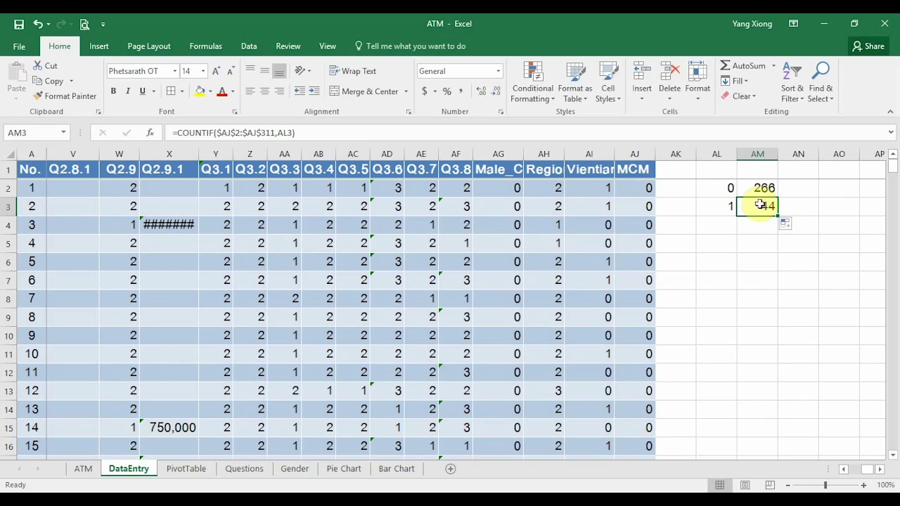
{"action": "left_click_drag", "start_coordinate": [762, 188], "coordinate": [759, 210]}
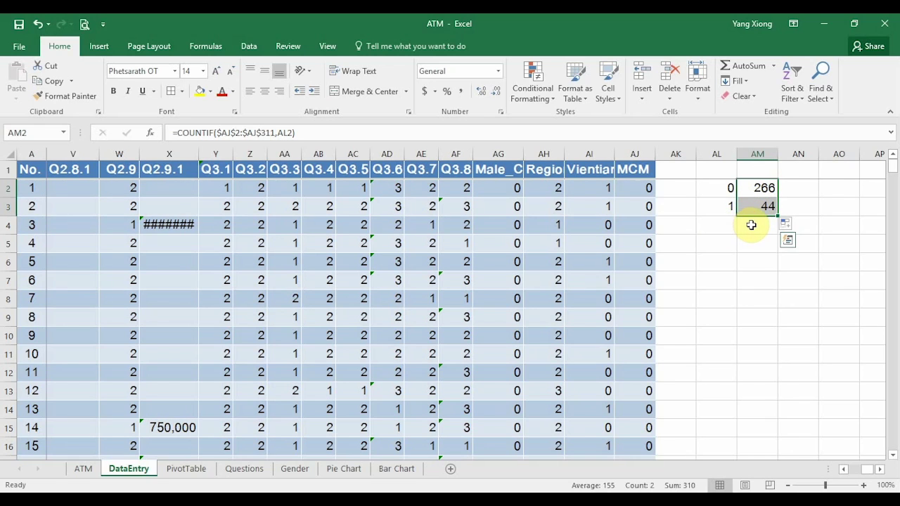
{"action": "left_click", "coordinate": [734, 66]}
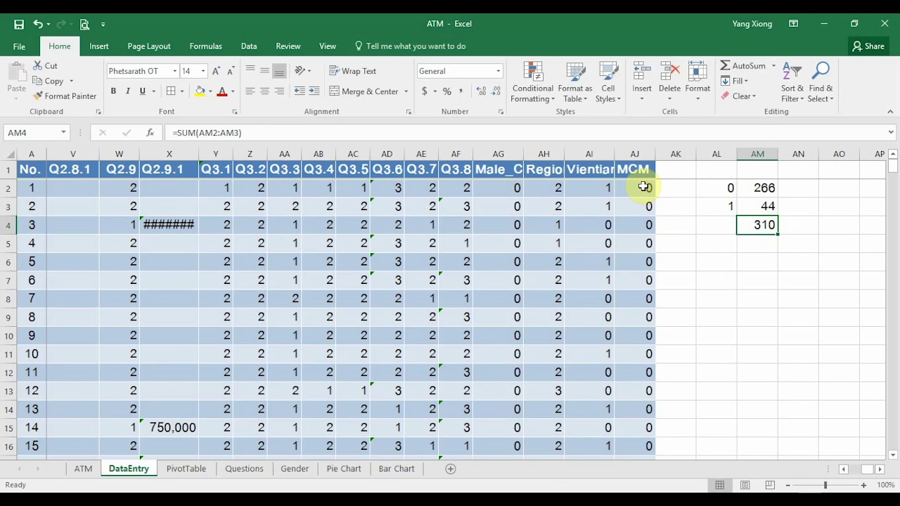
Step: Enter =COUNT(AJ2:AJ311) in AM5 to count all MCM entries
{"action": "left_click", "coordinate": [745, 249]}
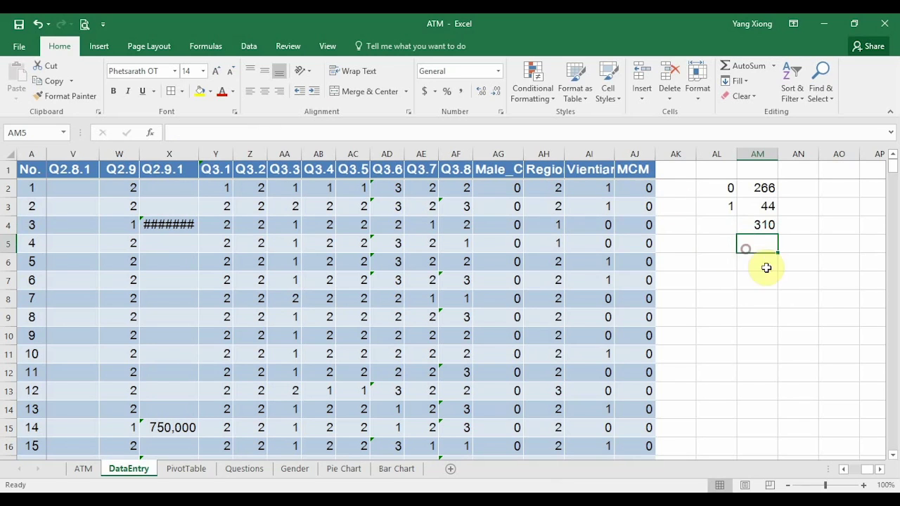
{"action": "type", "text": "+"}
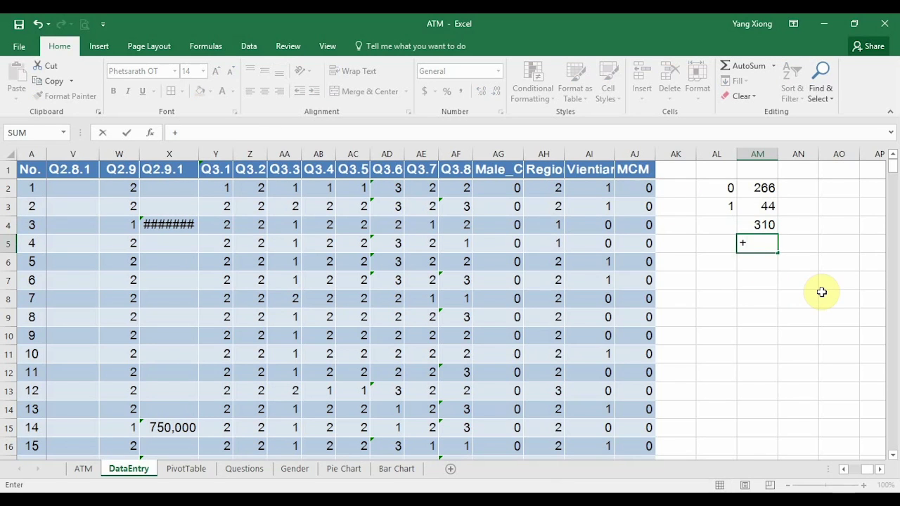
{"action": "key", "text": "BackSpace"}
{"action": "type", "text": "=count"}
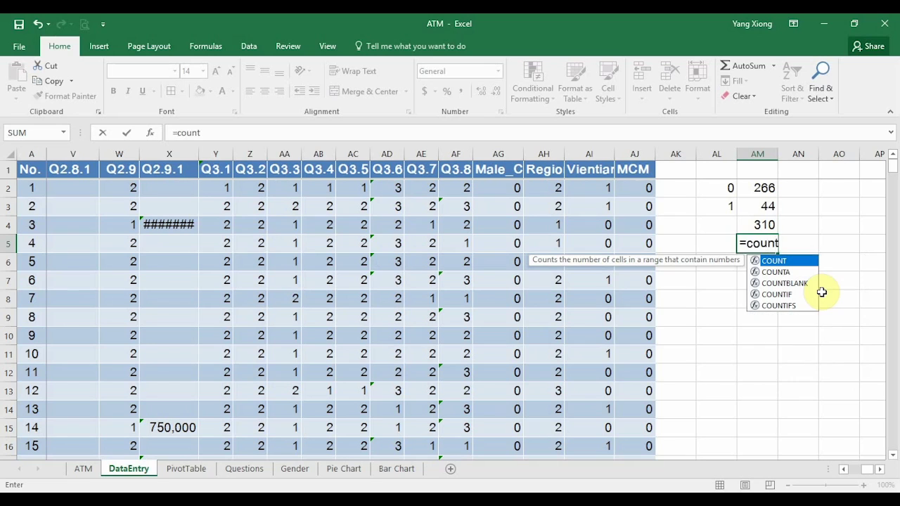
{"action": "key", "text": "Tab"}
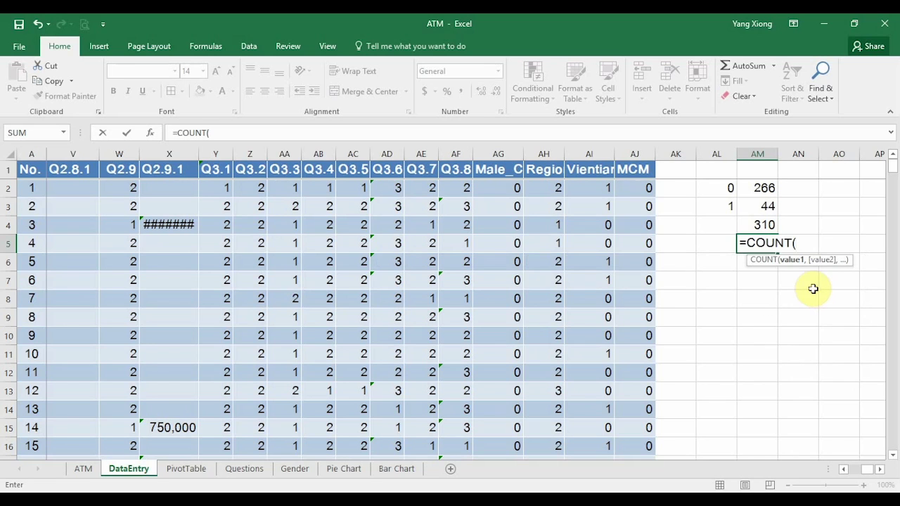
{"action": "left_click", "coordinate": [640, 163]}
{"action": "key", "text": "Return"}
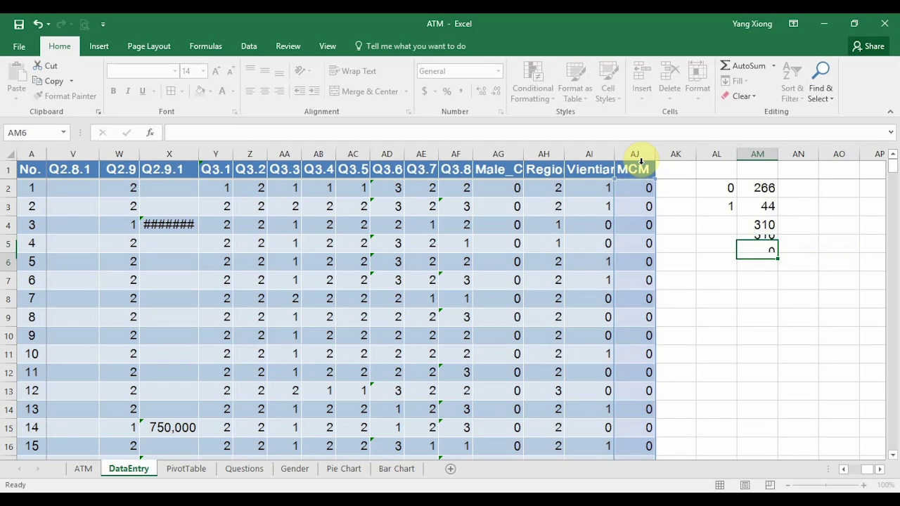
Step: Review the COUNT formula in AM5 and the COUNTIF formulas in AM2 and AM3
{"action": "left_click", "coordinate": [760, 243]}
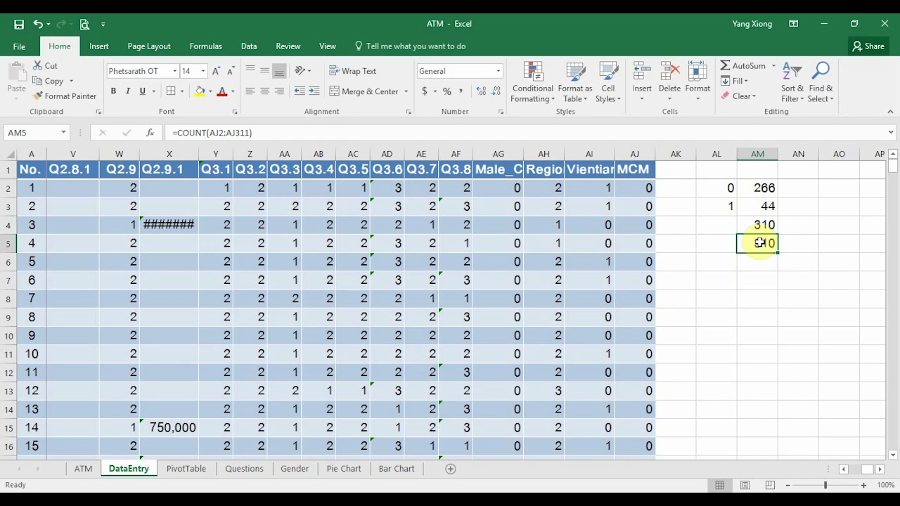
{"action": "left_click", "coordinate": [765, 206]}
{"action": "left_click", "coordinate": [765, 188]}
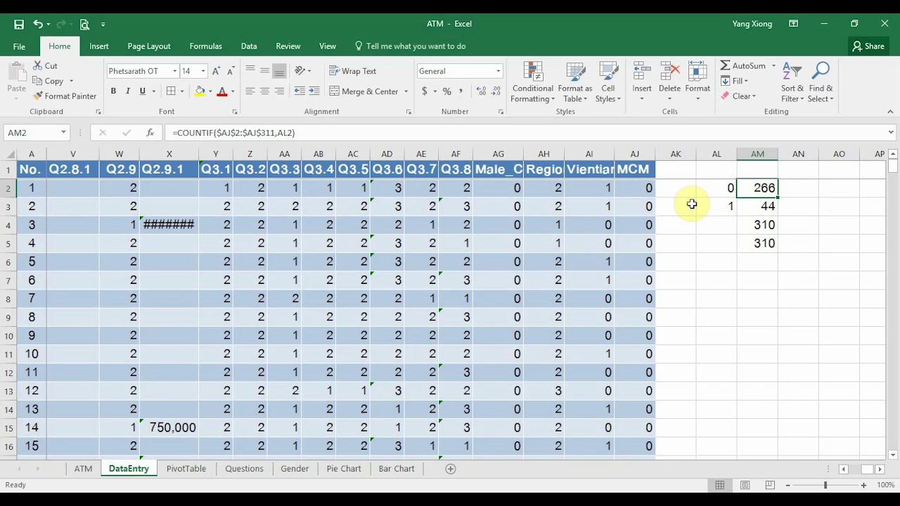
{"action": "left_click", "coordinate": [757, 207]}
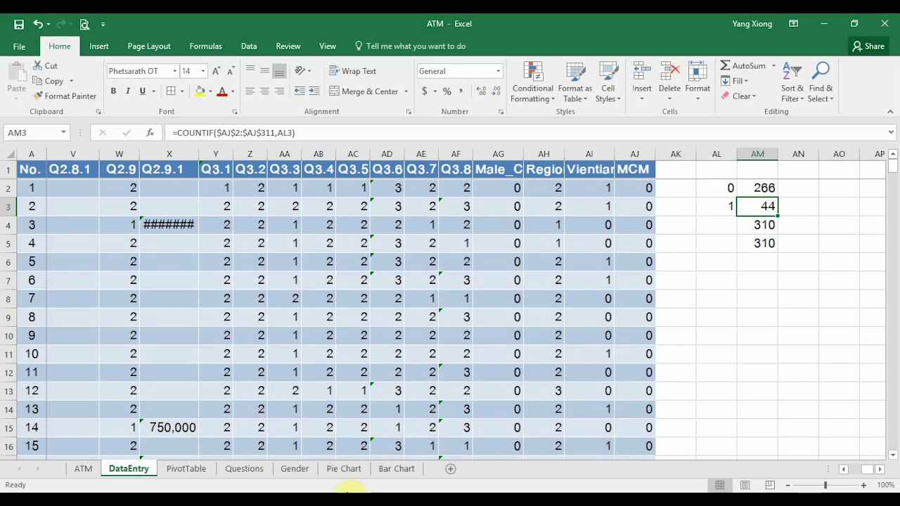
{"action": "mouse_move", "coordinate": [337, 500]}
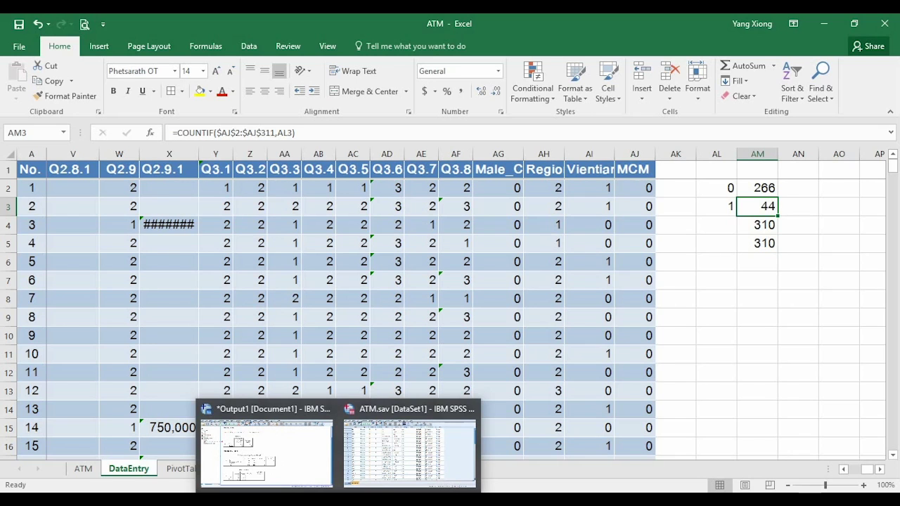
{"action": "left_click", "coordinate": [309, 483]}
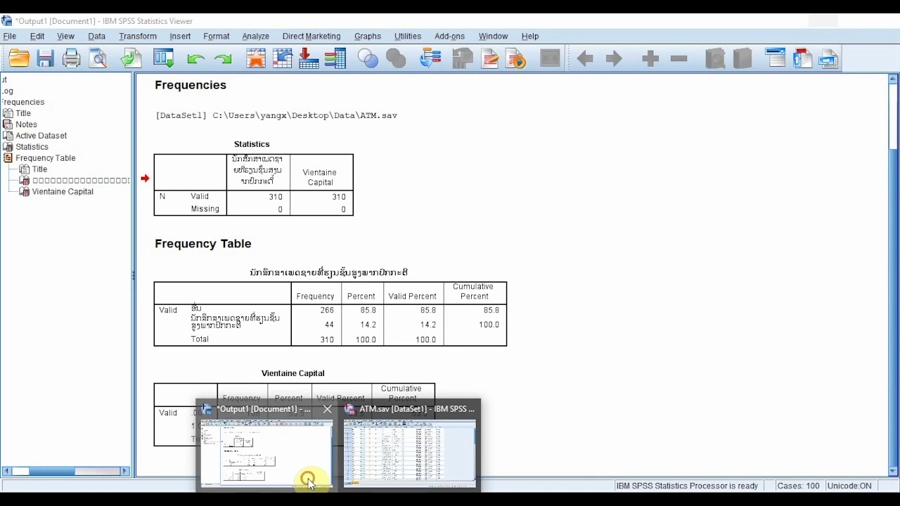
{"action": "left_click", "coordinate": [309, 483]}
{"action": "left_click", "coordinate": [288, 338]}
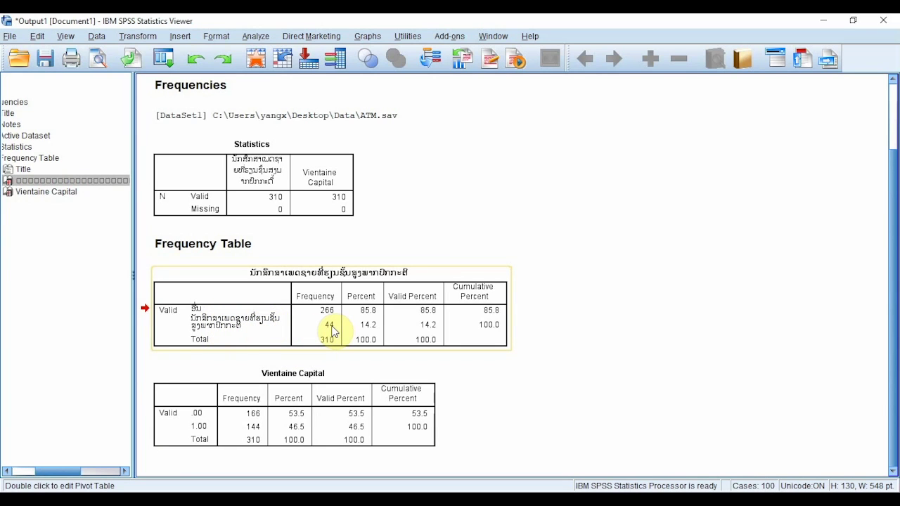
{"action": "left_click", "coordinate": [316, 491]}
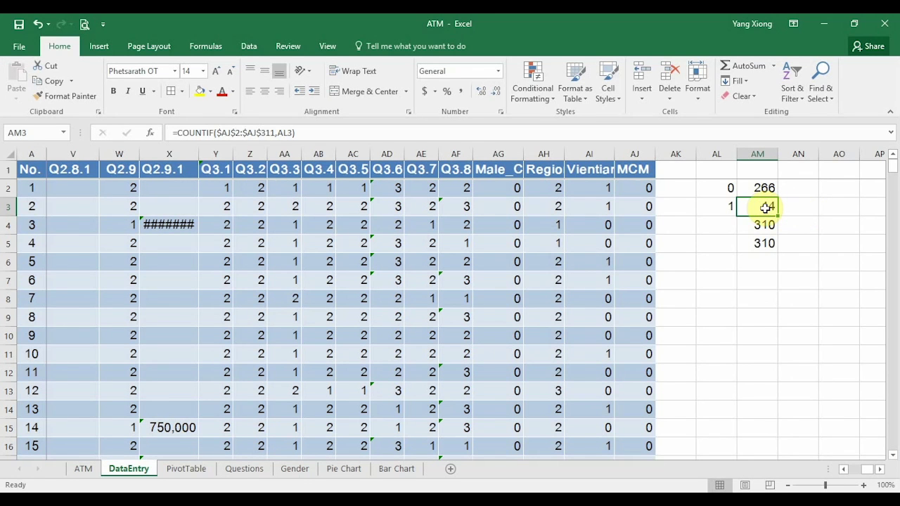
Step: Delete check columns AL and AM with the 266, 44, 310 counts, then select AJ1
{"action": "left_click", "coordinate": [662, 399]}
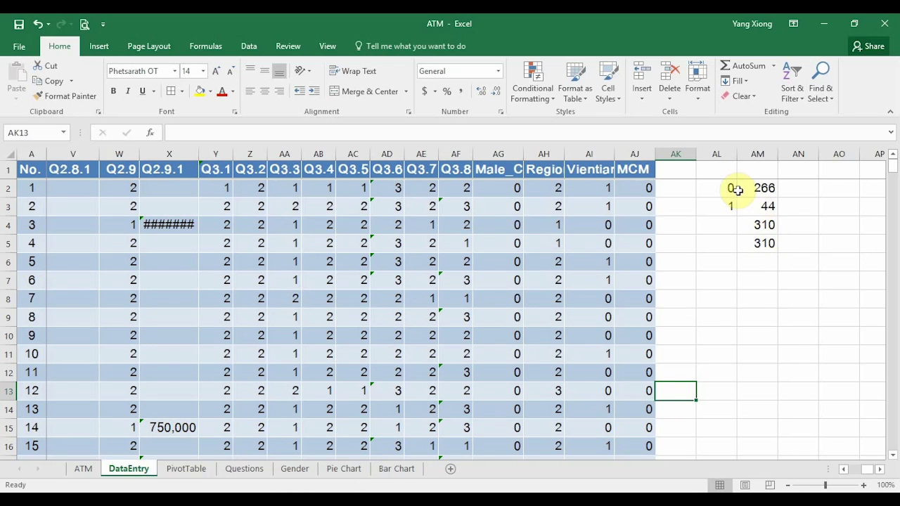
{"action": "left_click_drag", "start_coordinate": [720, 153], "coordinate": [763, 154]}
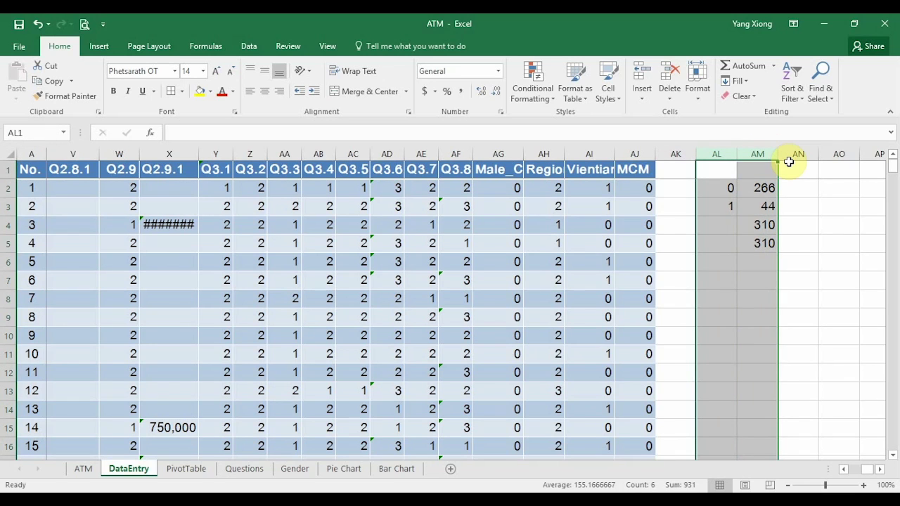
{"action": "right_click", "coordinate": [760, 153]}
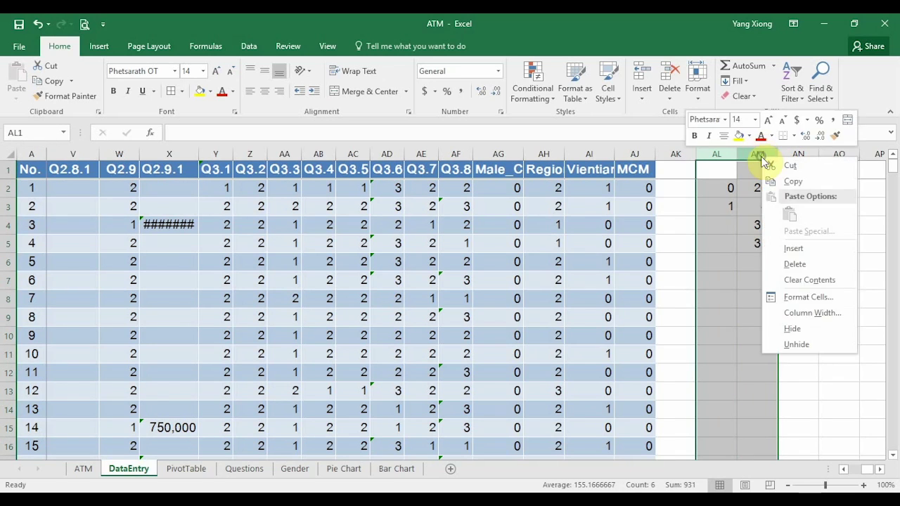
{"action": "left_click", "coordinate": [796, 266]}
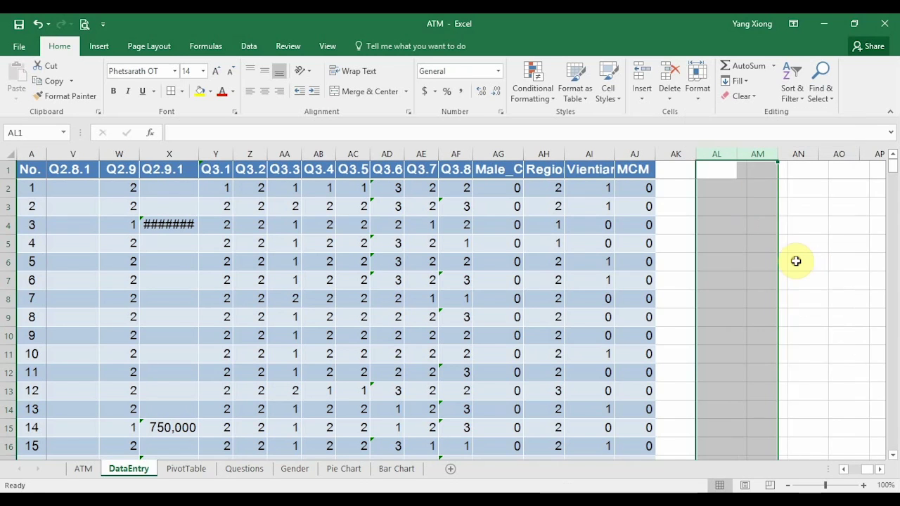
{"action": "left_click", "coordinate": [765, 224]}
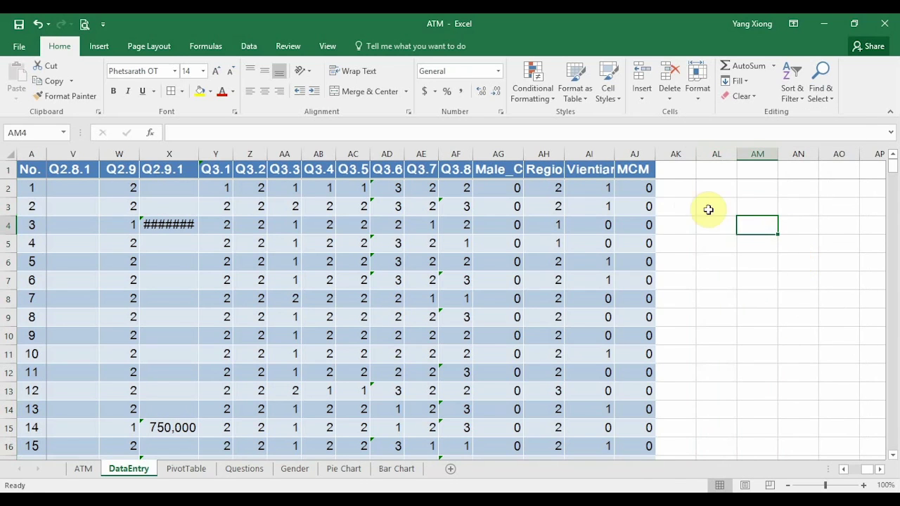
{"action": "left_click", "coordinate": [636, 170]}
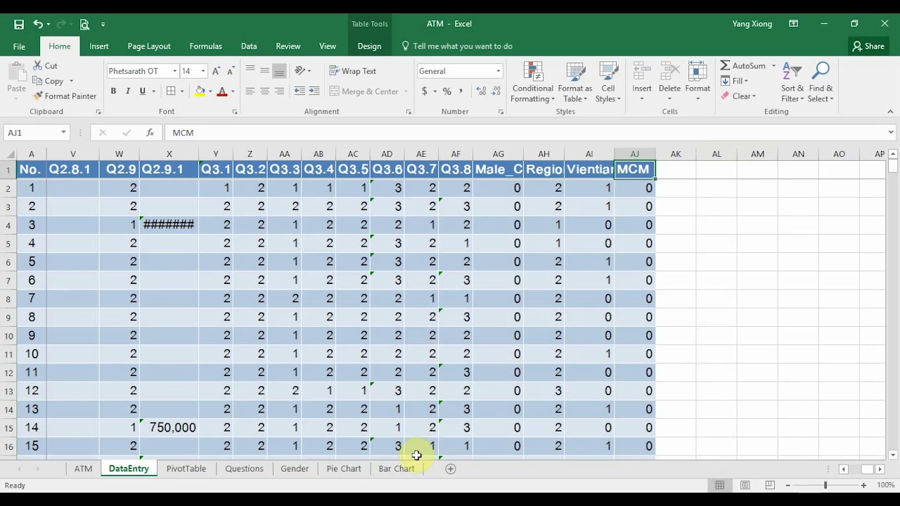
Step: Switch to PowerPoint's slide 4 table and highlight code 1 in the Q1.7 cell
{"action": "key", "text": "alt+Tab"}
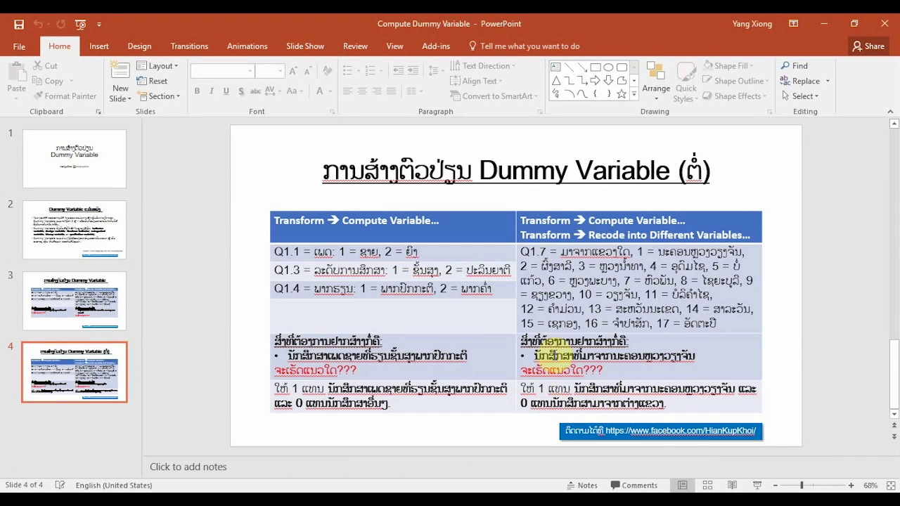
{"action": "left_click", "coordinate": [555, 355]}
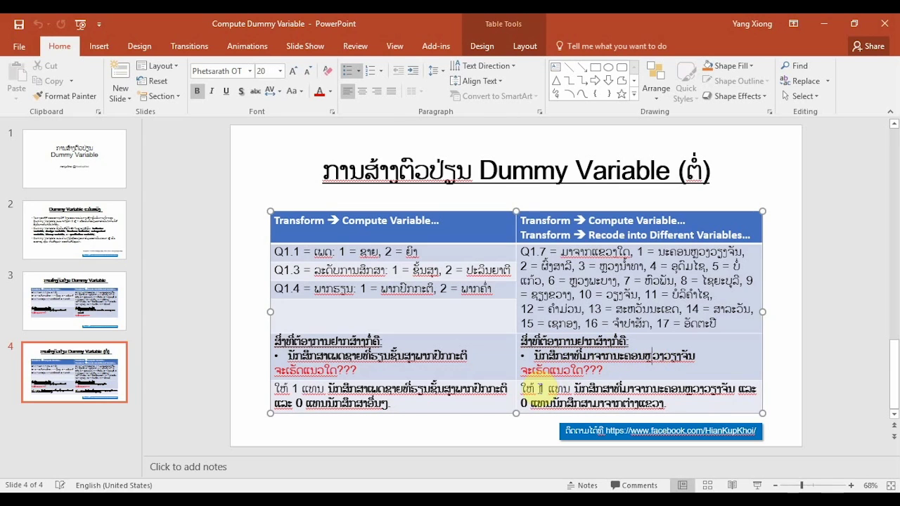
{"action": "left_click", "coordinate": [676, 392]}
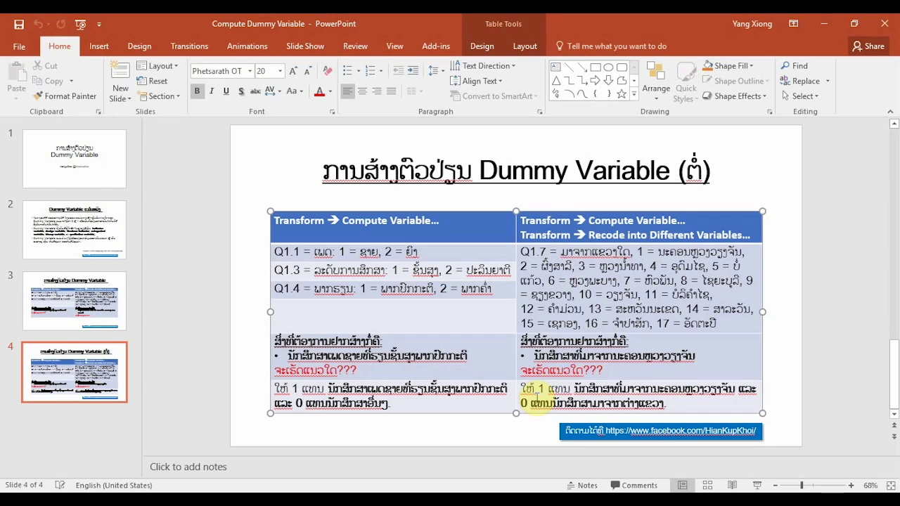
{"action": "left_click", "coordinate": [612, 279]}
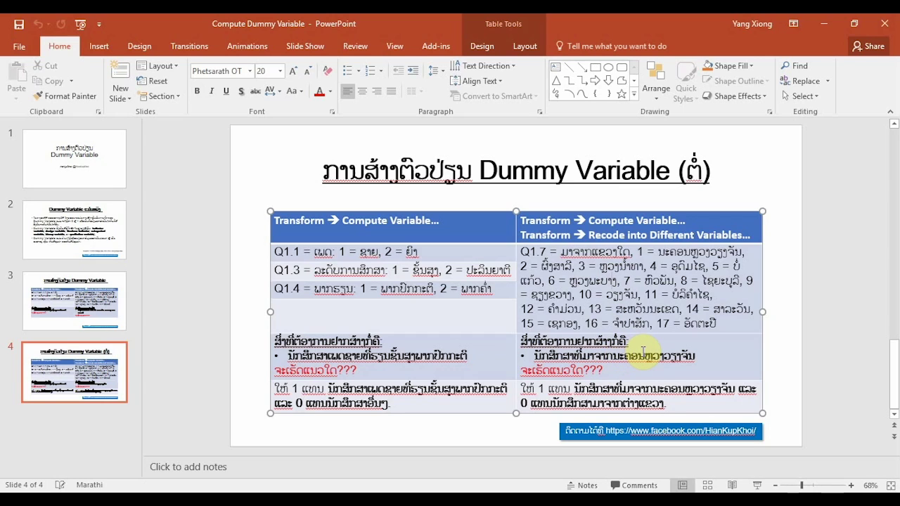
{"action": "left_click", "coordinate": [641, 352]}
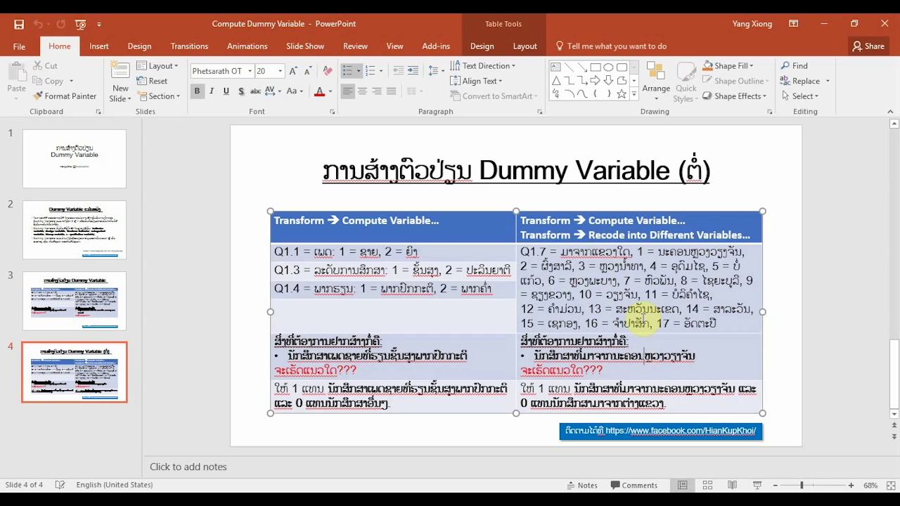
{"action": "left_click", "coordinate": [532, 251]}
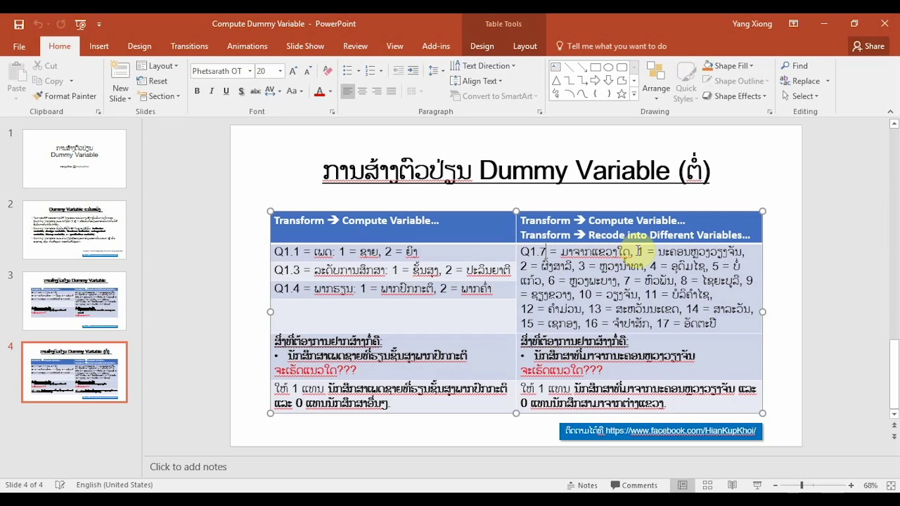
{"action": "double_click", "coordinate": [640, 251]}
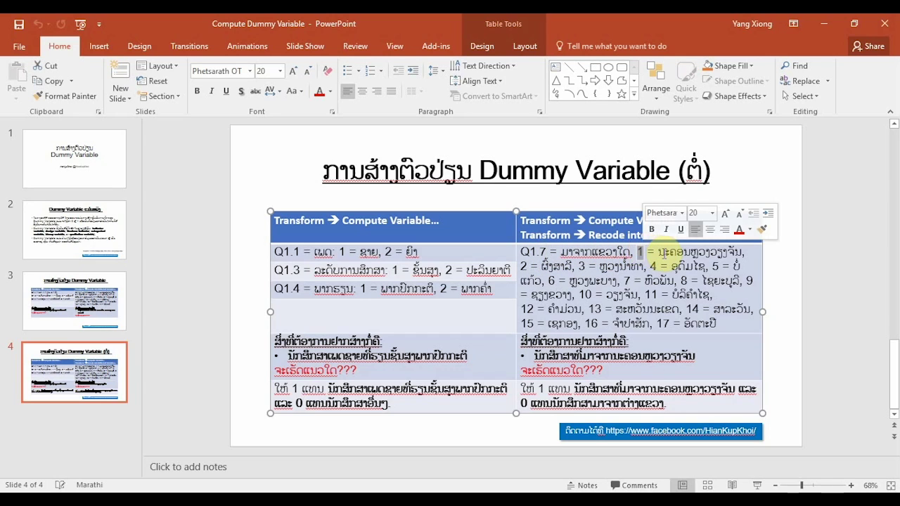
{"action": "left_click", "coordinate": [671, 251]}
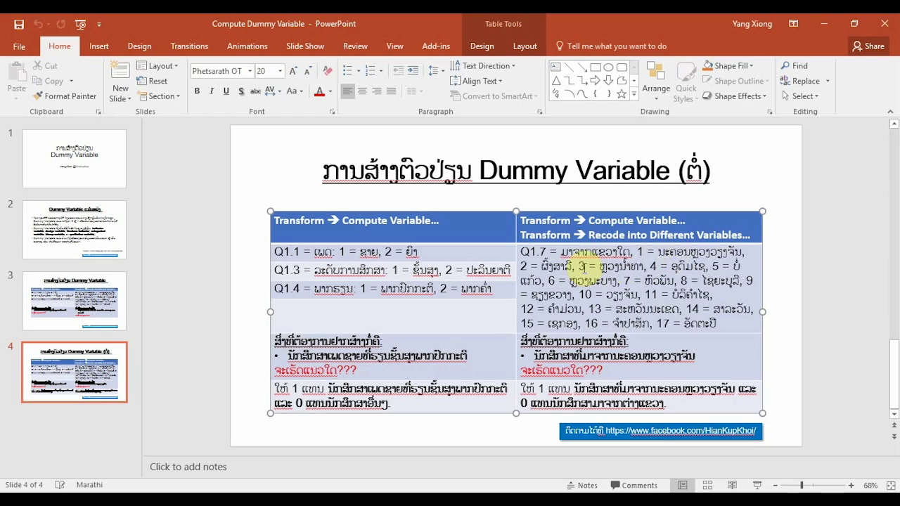
Step: Widen the table's left column and go over the Q1.1, Q1.3 and Q1.4 codes
{"action": "left_click_drag", "start_coordinate": [516, 265], "coordinate": [522, 266]}
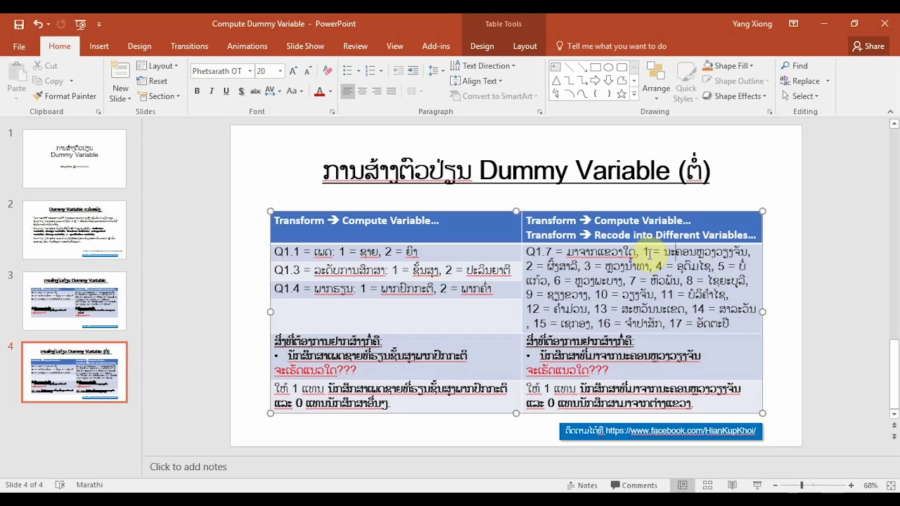
{"action": "left_click", "coordinate": [649, 254]}
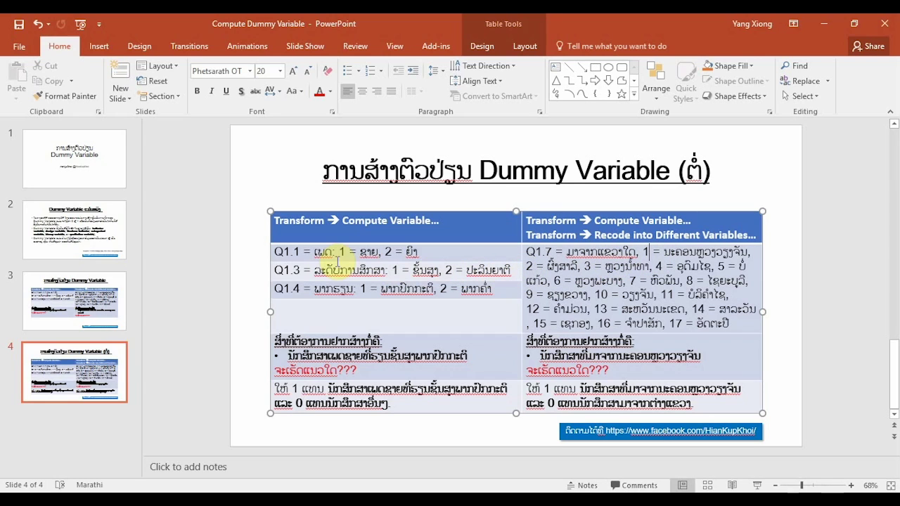
{"action": "left_click", "coordinate": [289, 252]}
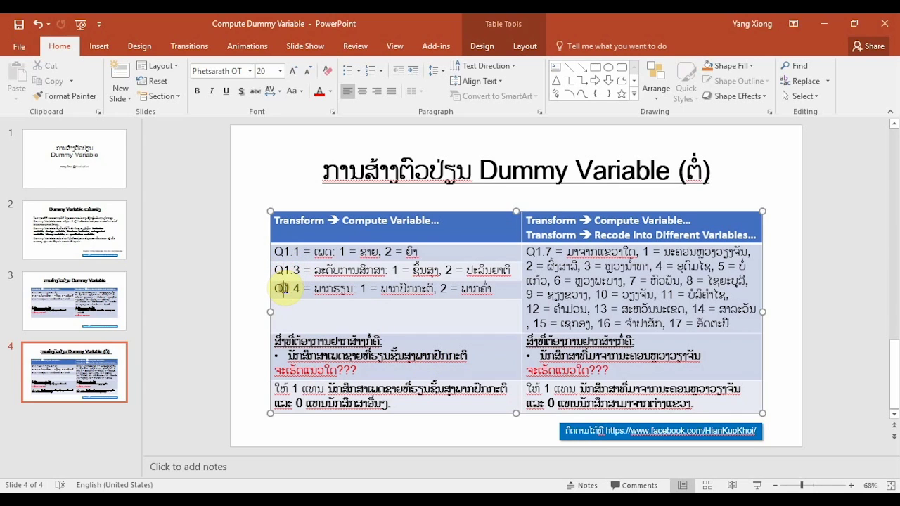
{"action": "left_click", "coordinate": [283, 288]}
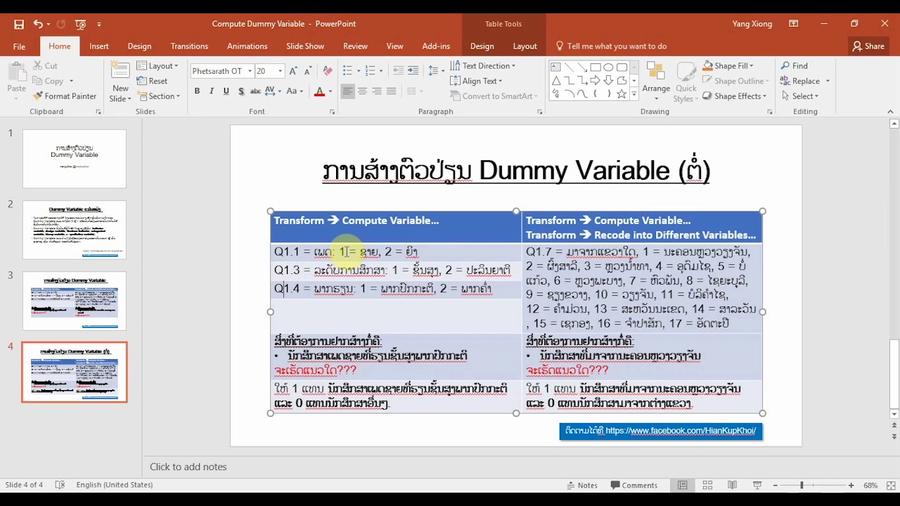
{"action": "left_click", "coordinate": [345, 251]}
{"action": "left_click", "coordinate": [392, 250]}
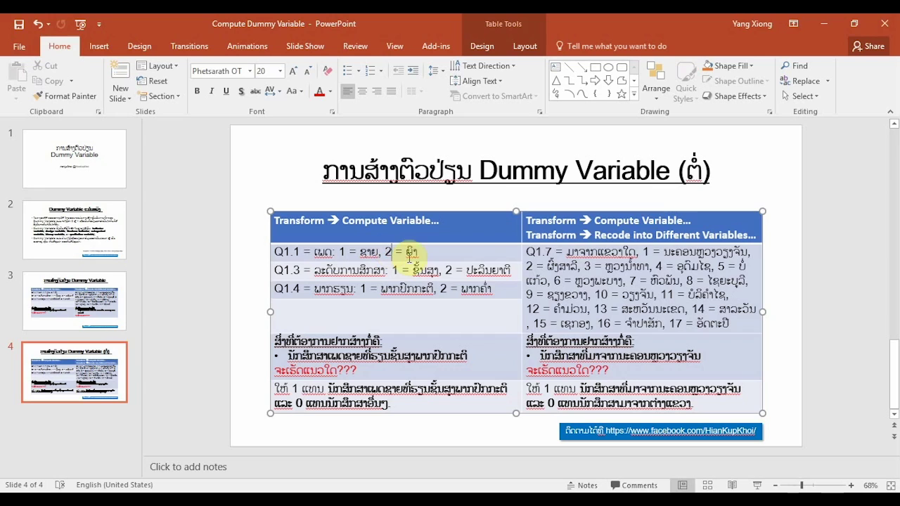
{"action": "left_click", "coordinate": [454, 270]}
{"action": "left_click", "coordinate": [364, 289]}
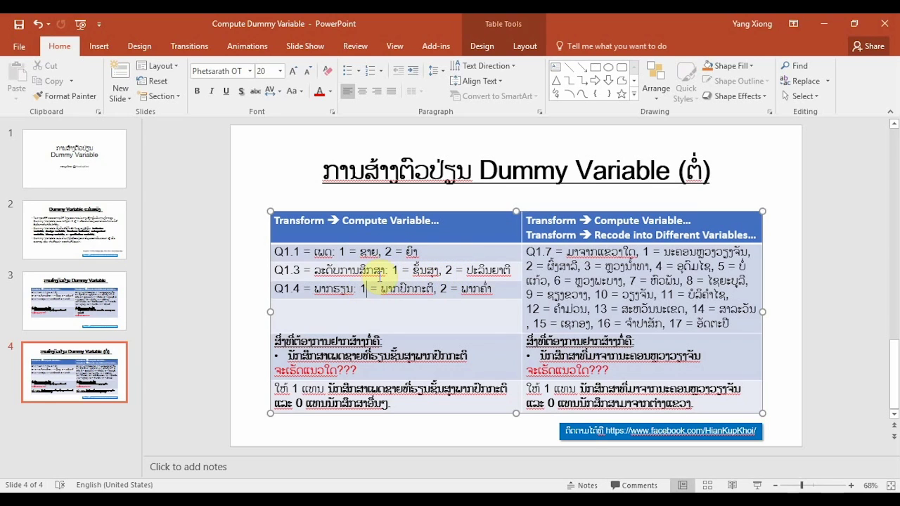
Step: Review Q1.7's 17 region codes alongside the Q1.1 gender coding line
{"action": "left_click", "coordinate": [576, 256]}
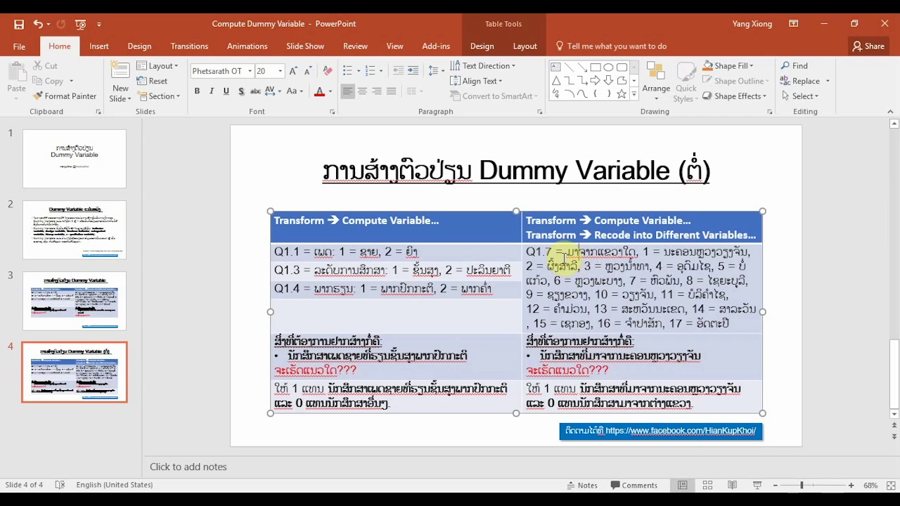
{"action": "left_click", "coordinate": [543, 251]}
{"action": "left_click", "coordinate": [557, 251]}
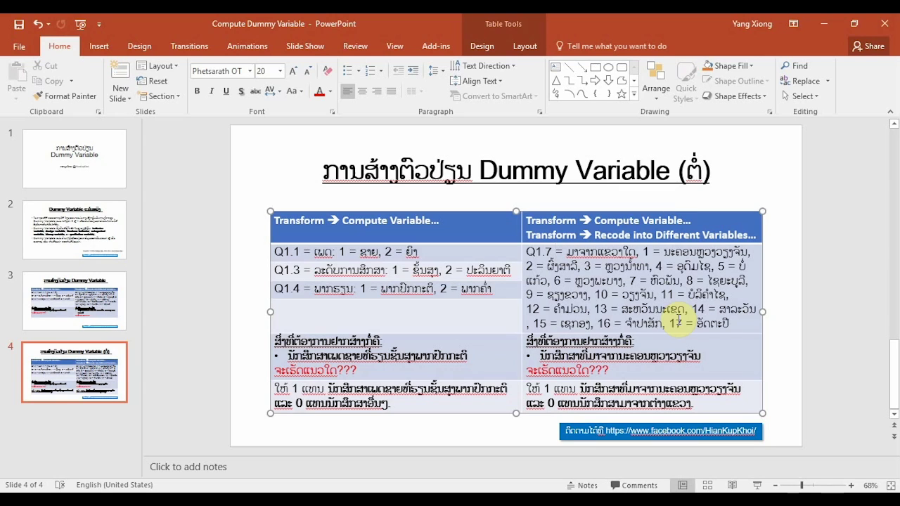
{"action": "left_click", "coordinate": [678, 321]}
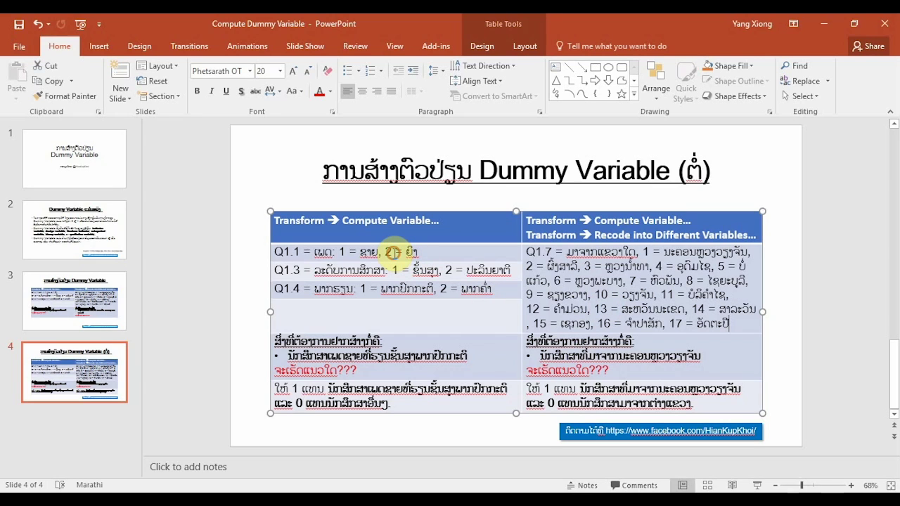
{"action": "left_click", "coordinate": [393, 251]}
{"action": "left_click", "coordinate": [595, 268]}
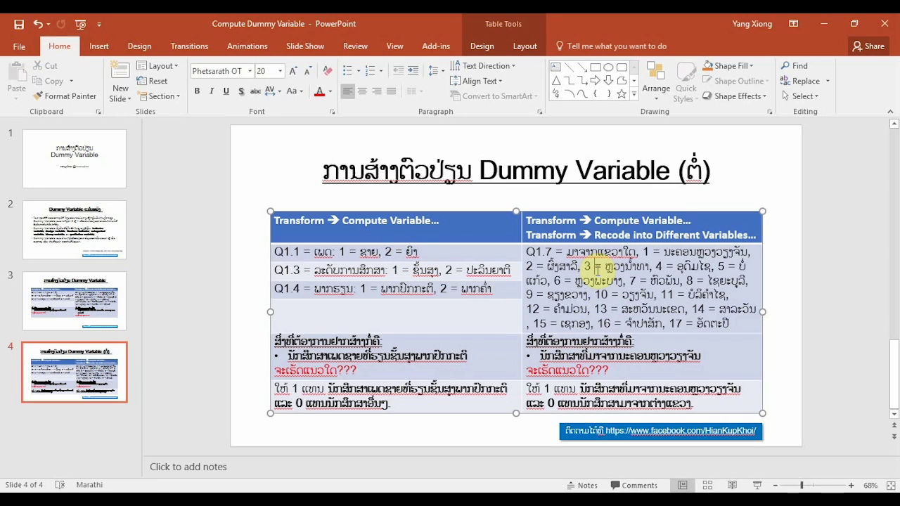
Step: Switch to the ATM workbook and add the header SVTE in AK1
{"action": "mouse_move", "coordinate": [309, 492]}
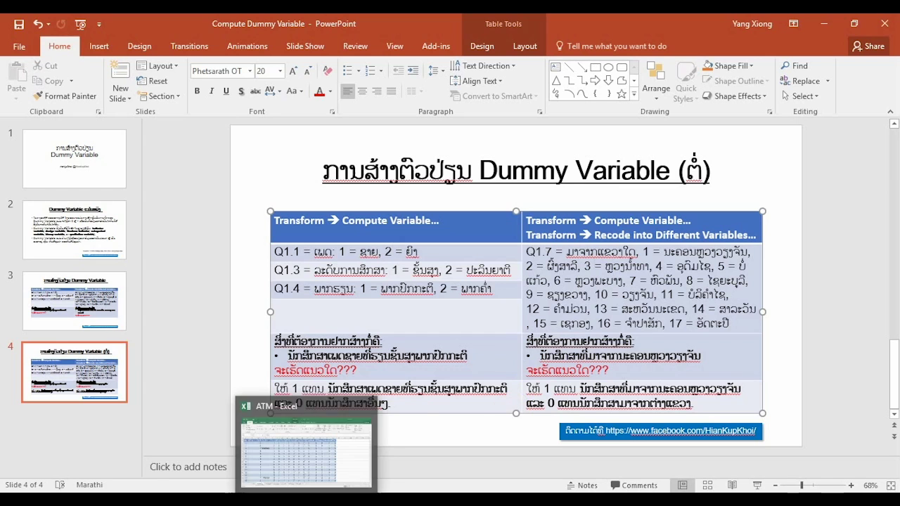
{"action": "left_click", "coordinate": [276, 478]}
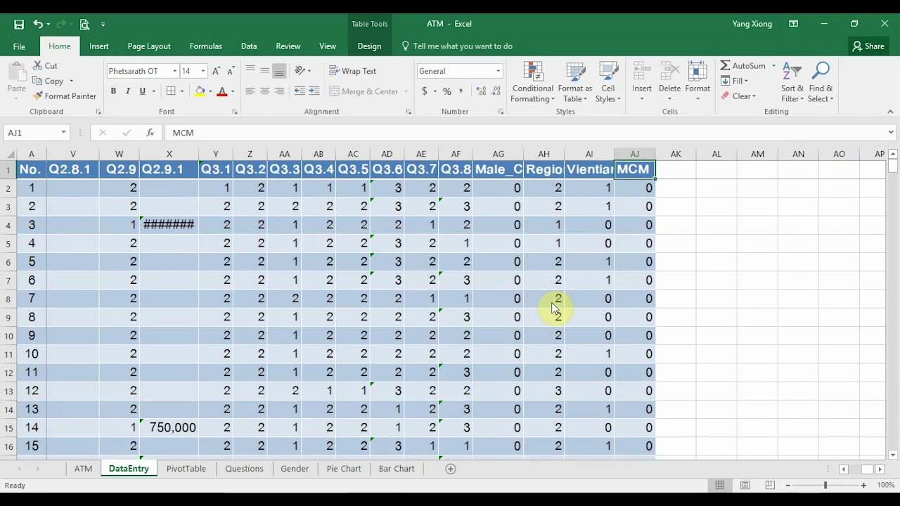
{"action": "left_click", "coordinate": [681, 171]}
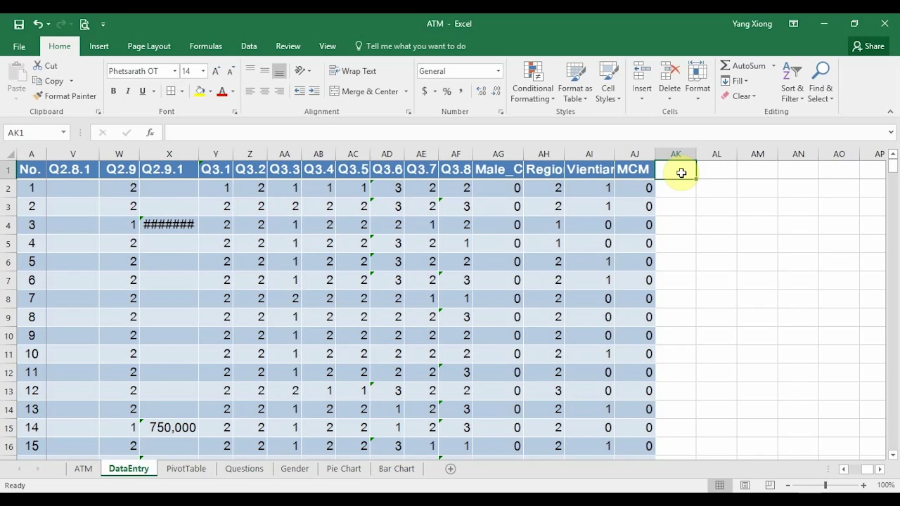
{"action": "type", "text": ";"}
{"action": "key", "text": "BackSpace"}
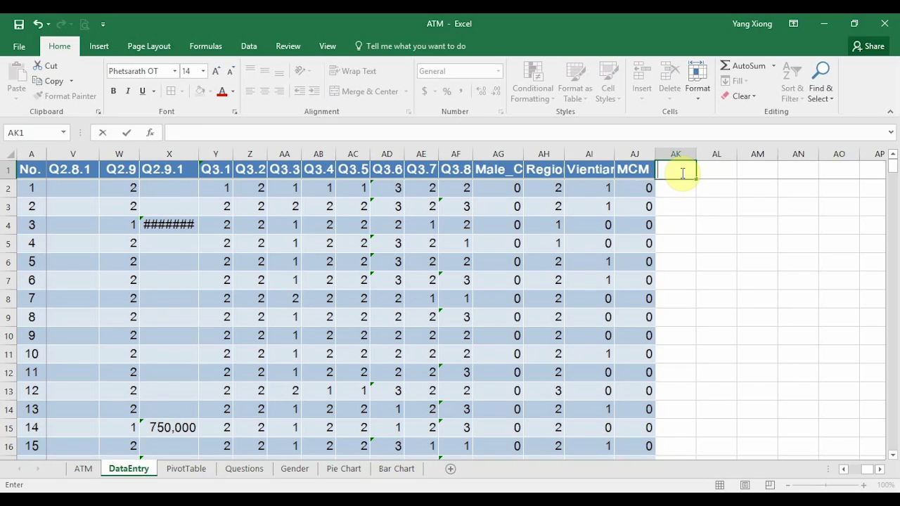
{"action": "type", "text": "S"}
{"action": "type", "text": "VTE"}
{"action": "key", "text": "Return"}
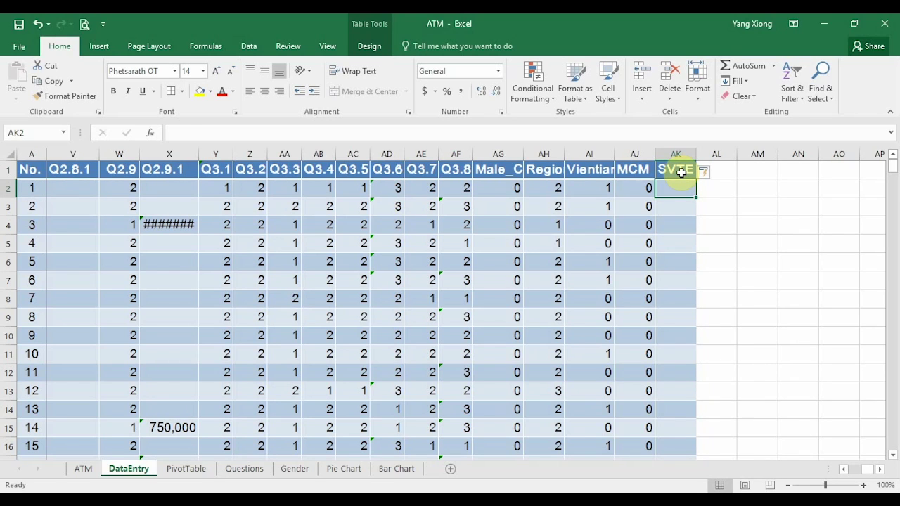
Step: Enter =IF(H2=1,1,0) in AK2 so the SVTE column flags Q1.7 code 1
{"action": "left_click", "coordinate": [680, 172]}
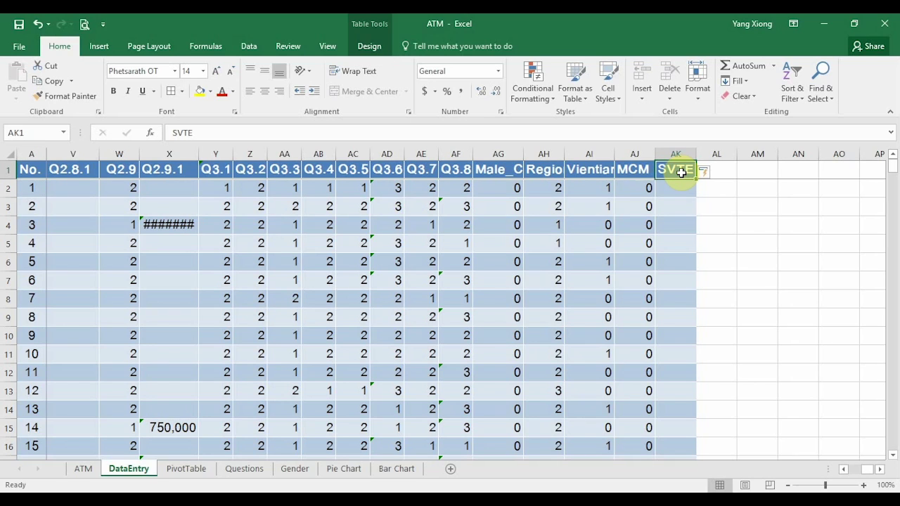
{"action": "key", "text": "Return"}
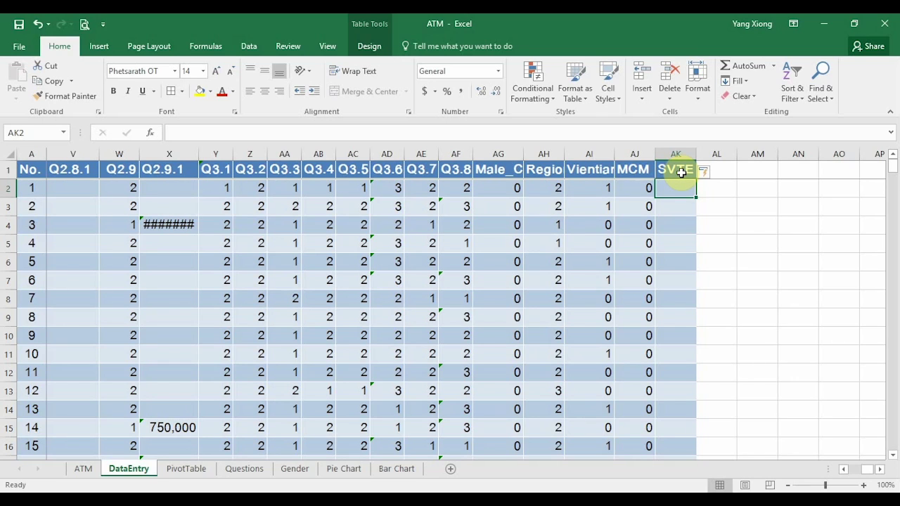
{"action": "type", "text": "="}
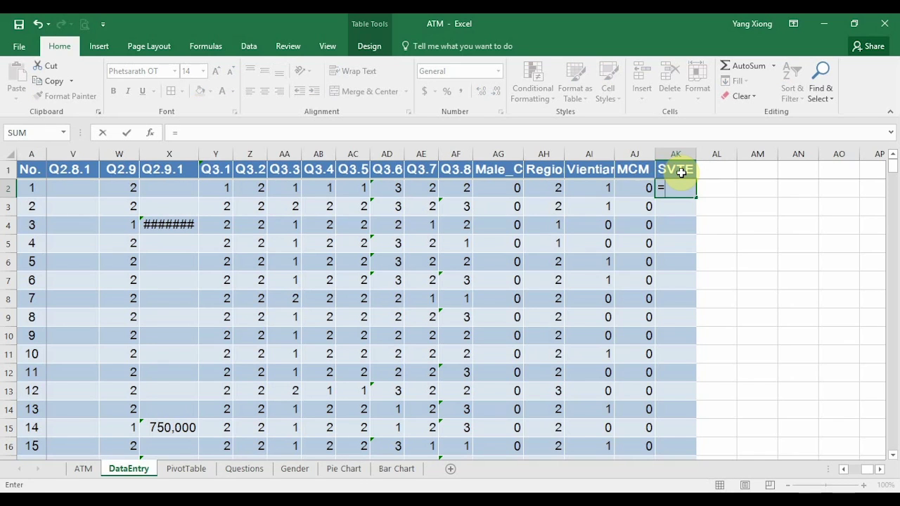
{"action": "type", "text": "if"}
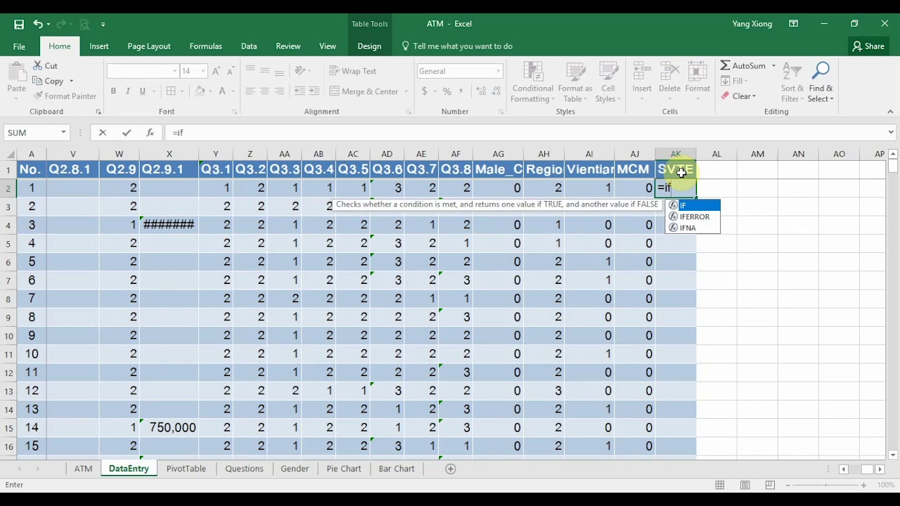
{"action": "key", "text": "Tab"}
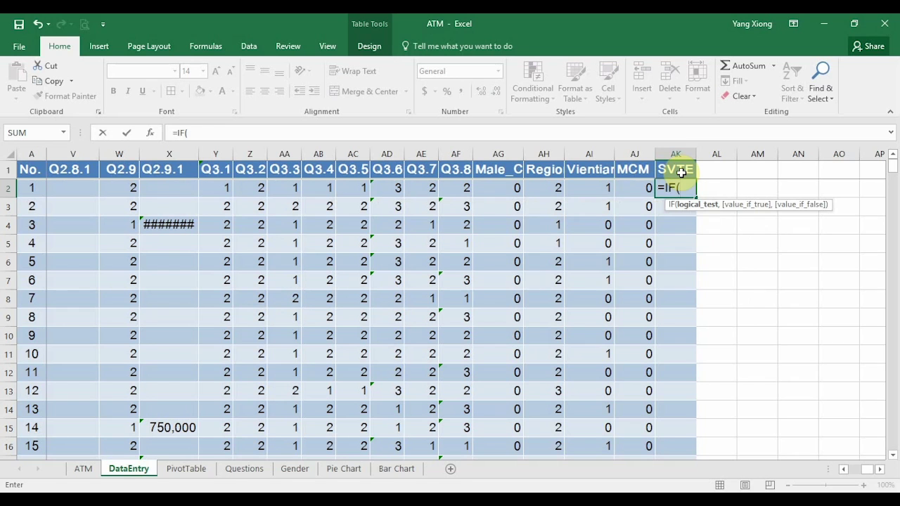
{"action": "scroll", "coordinate": [283, 248], "scroll_direction": "left", "scroll_amount": 3}
{"action": "scroll", "coordinate": [282, 248], "scroll_direction": "left", "scroll_amount": 6}
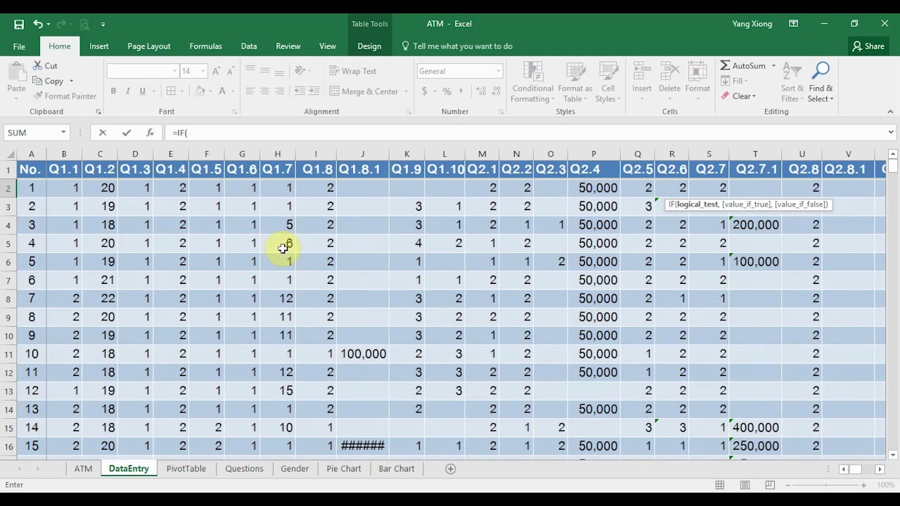
{"action": "left_click", "coordinate": [283, 192]}
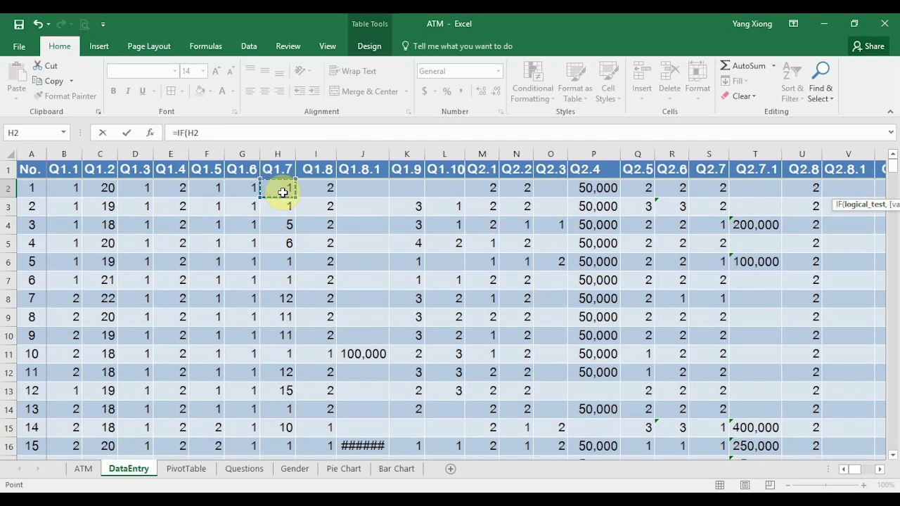
{"action": "type", "text": "=1"}
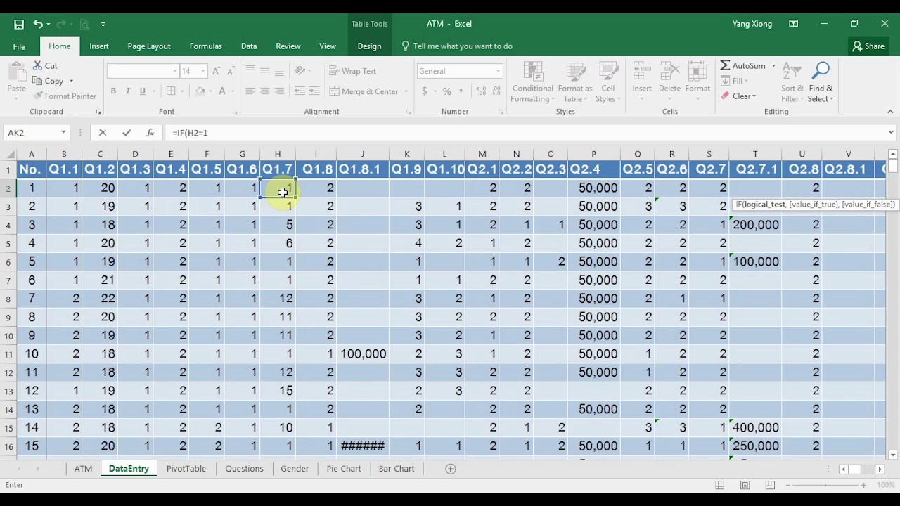
{"action": "type", "text": ",1"}
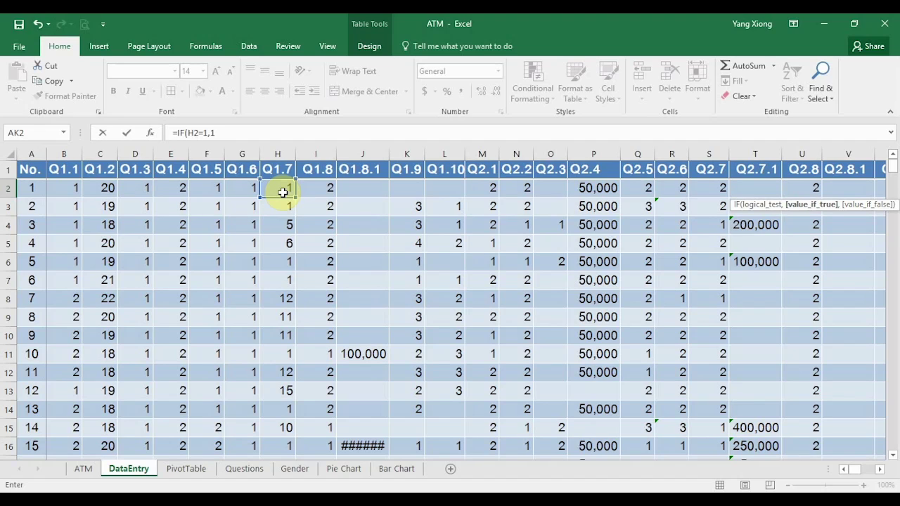
{"action": "type", "text": ","}
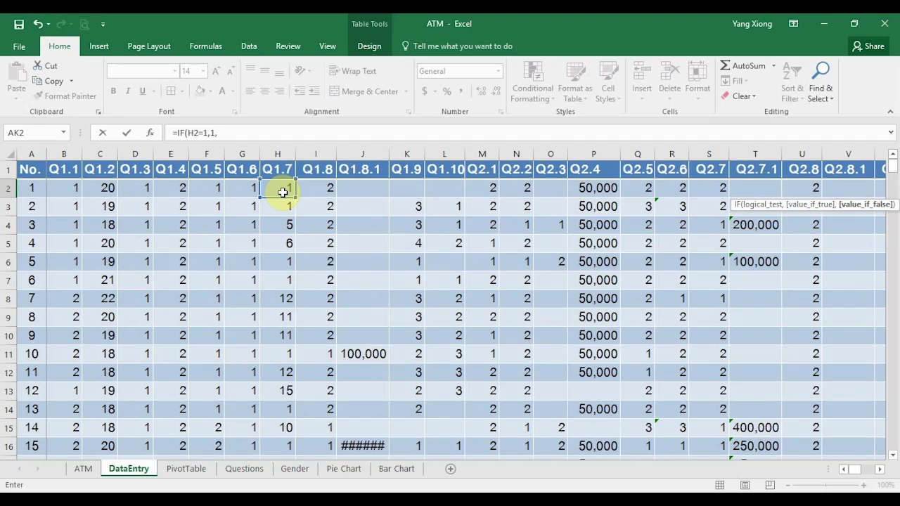
{"action": "type", "text": "0"}
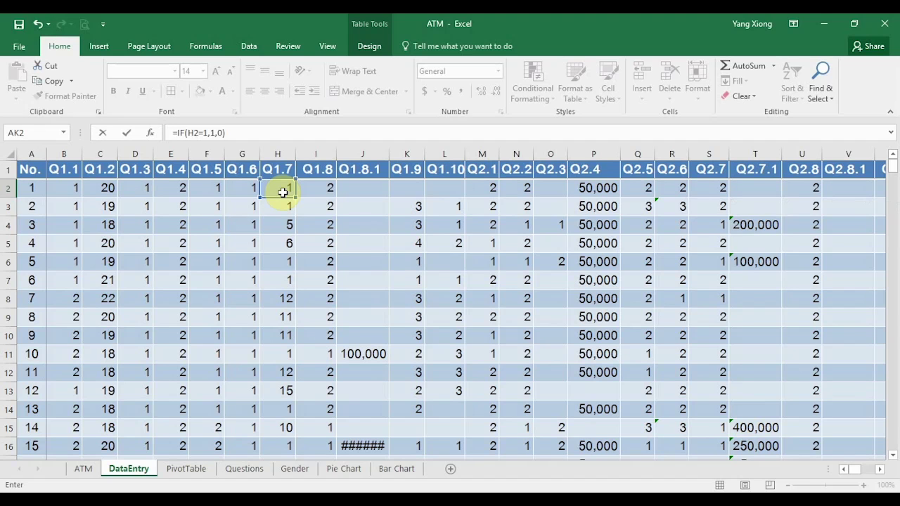
{"action": "key", "text": "Return"}
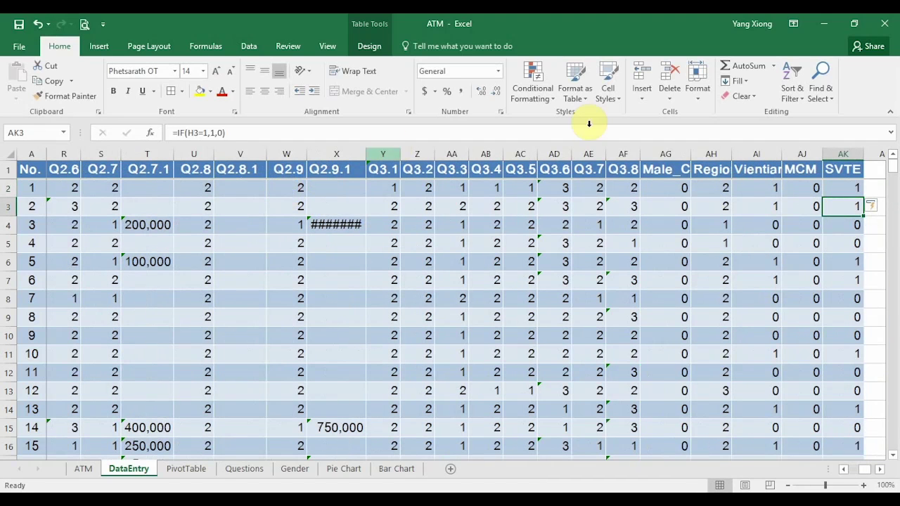
{"action": "left_click", "coordinate": [848, 187]}
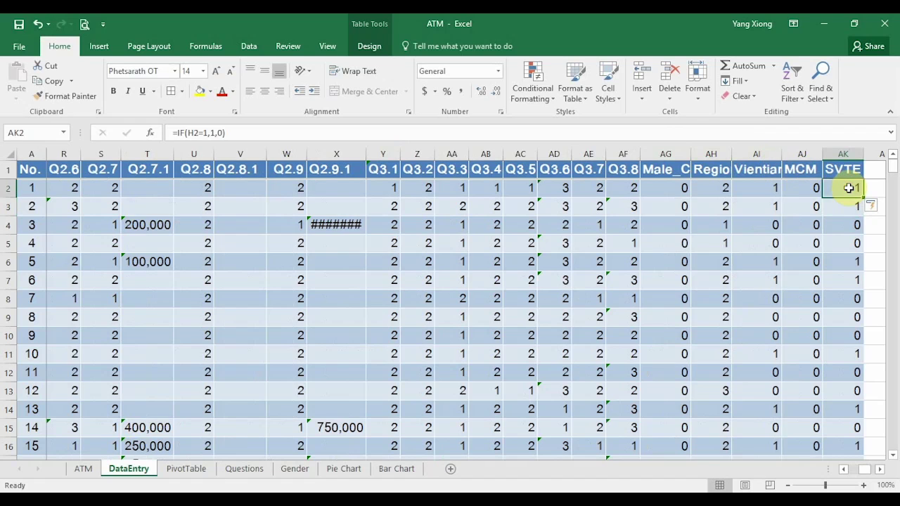
{"action": "scroll", "coordinate": [848, 187], "scroll_direction": "right", "scroll_amount": 2}
{"action": "key", "text": "Left"}
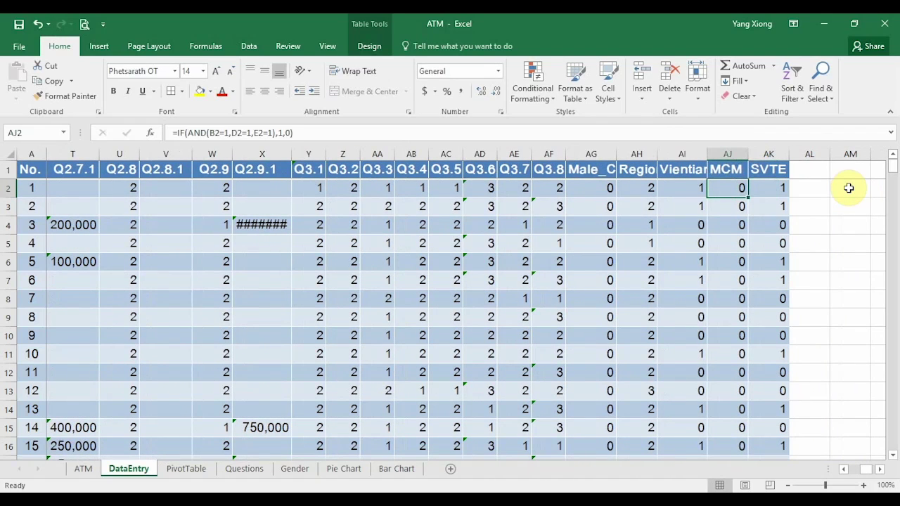
{"action": "key", "text": "Right"}
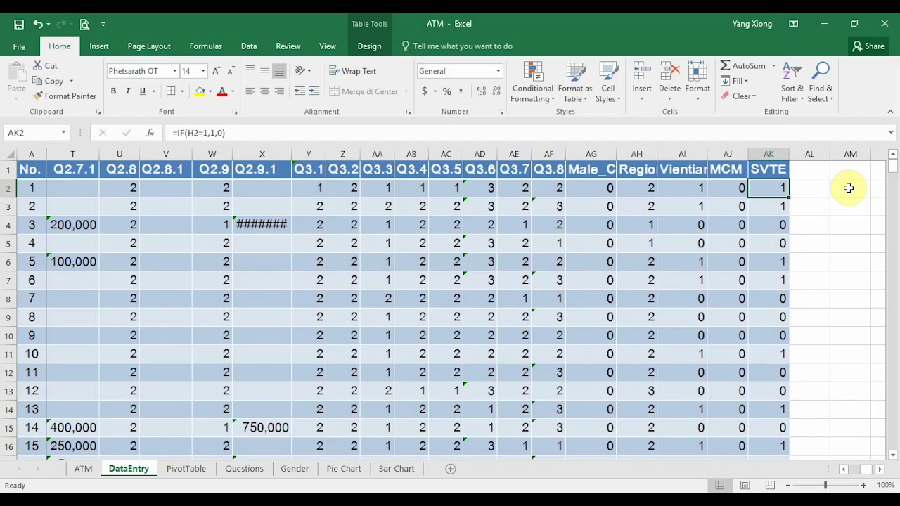
{"action": "key", "text": "Right"}
{"action": "key", "text": "Right"}
{"action": "key", "text": "Right"}
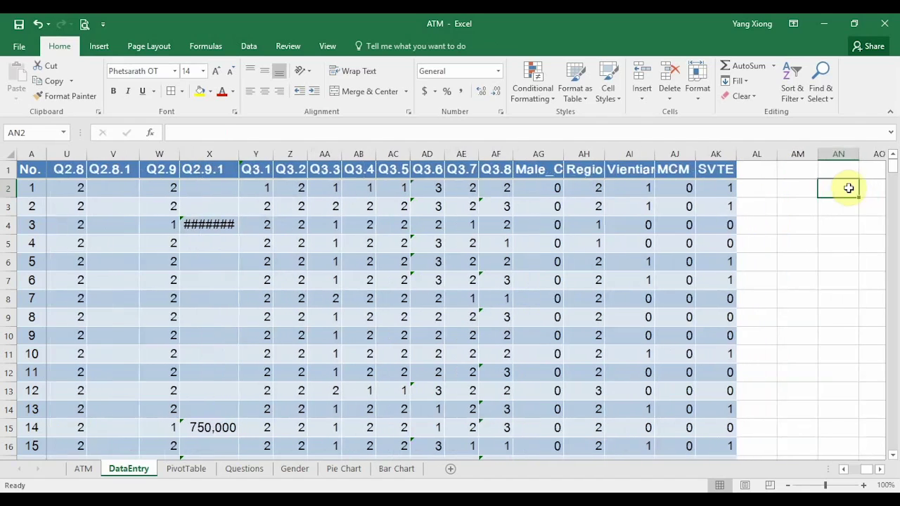
Step: Enter the labels 0 and 1 in AM2 and AM3
{"action": "key", "text": "Down"}
{"action": "key", "text": "Left"}
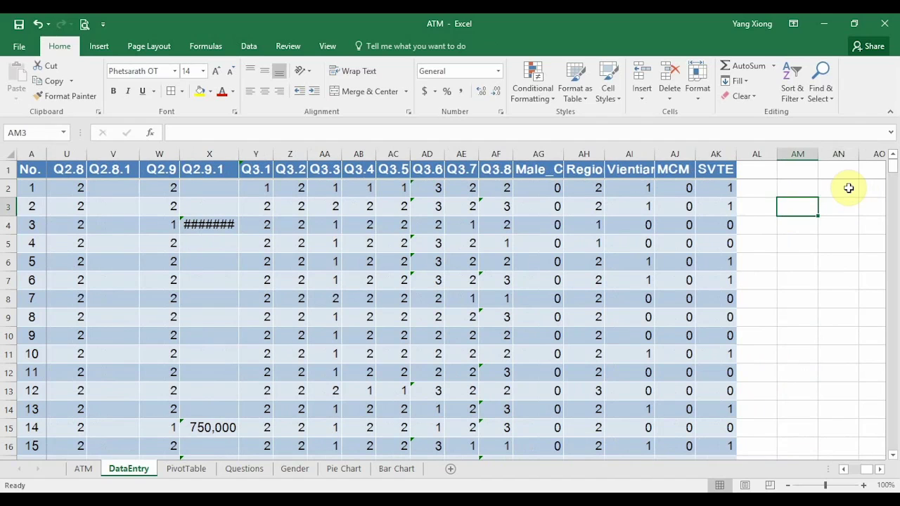
{"action": "key", "text": "Up"}
{"action": "type", "text": "0"}
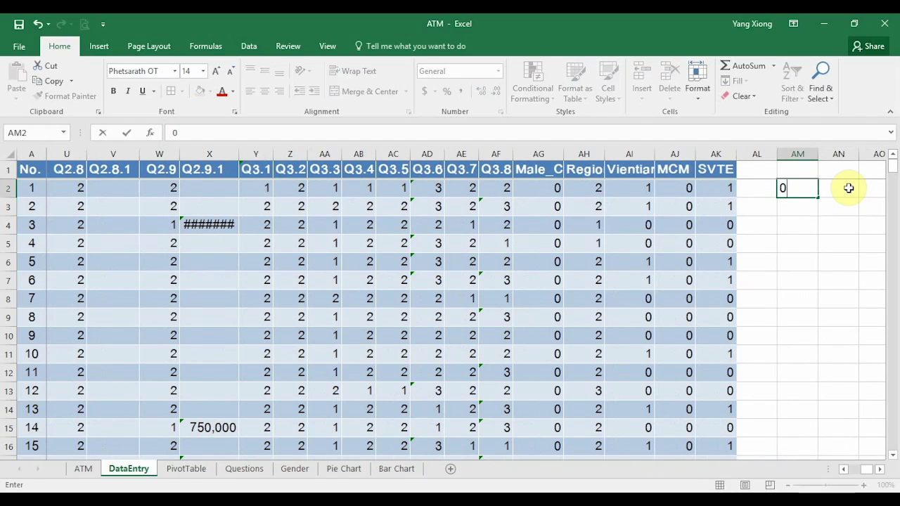
{"action": "key", "text": "Return"}
{"action": "type", "text": "1"}
{"action": "key", "text": "Return"}
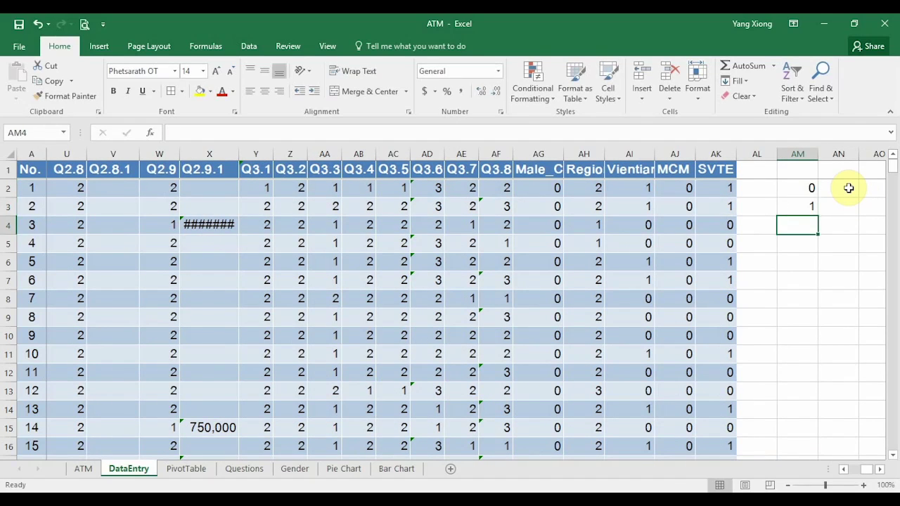
{"action": "key", "text": "Up"}
{"action": "key", "text": "Right"}
Step: Enter =COUNTIF($AK$2:$AK$311,AM2) in AN2 to count SVTE zeros (166)
{"action": "left_click", "coordinate": [849, 188]}
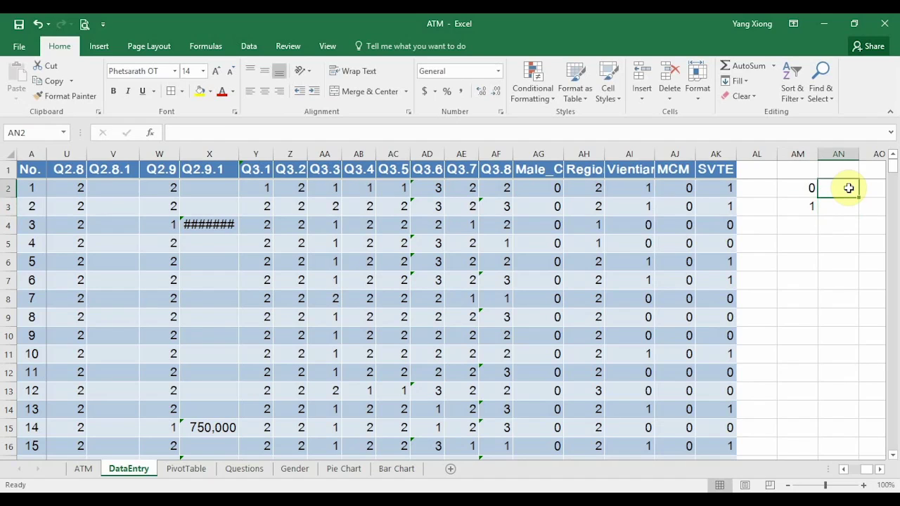
{"action": "type", "text": "="}
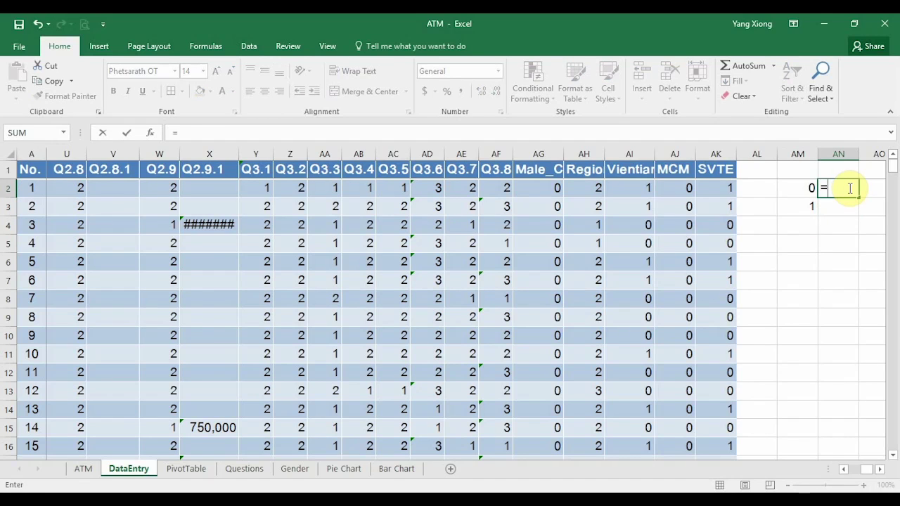
{"action": "type", "text": "countif"}
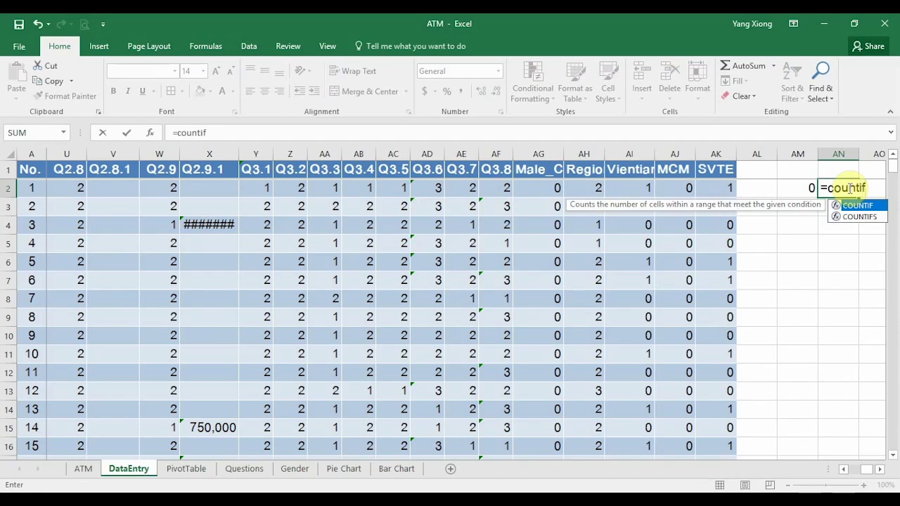
{"action": "key", "text": "Tab"}
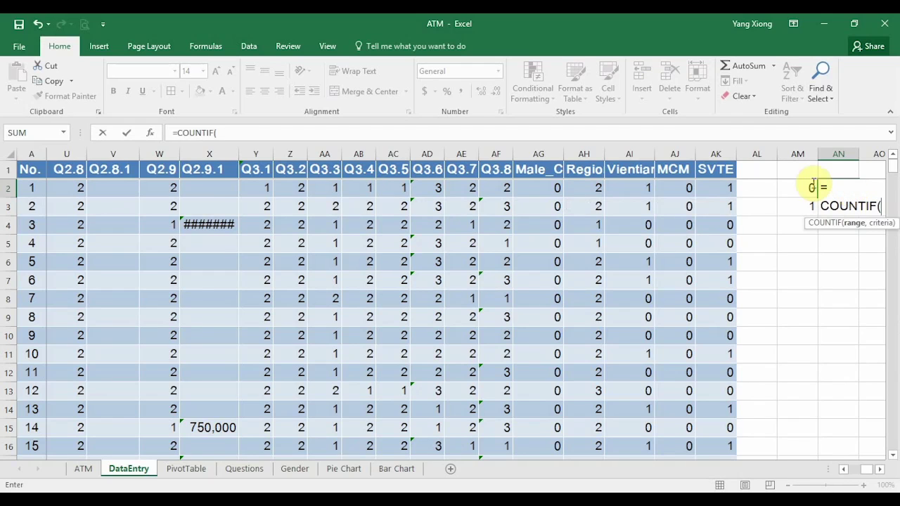
{"action": "left_click", "coordinate": [715, 160]}
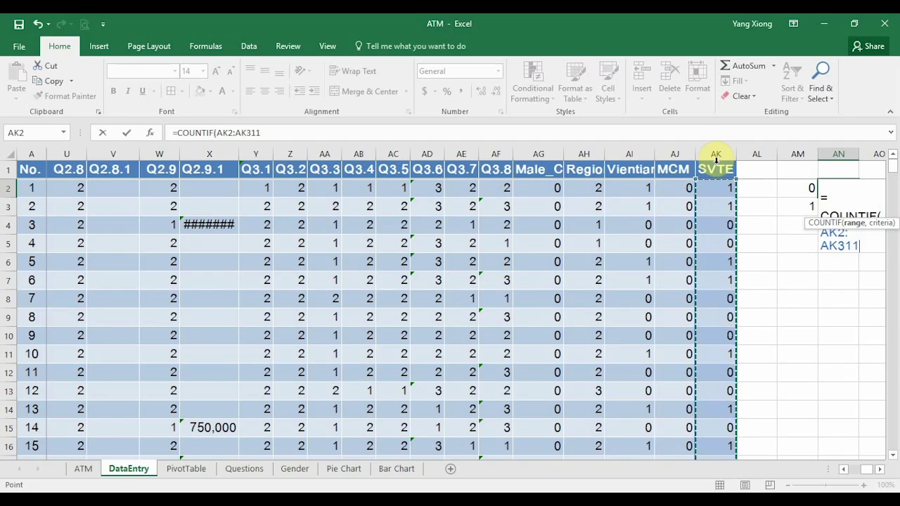
{"action": "key", "text": "F4"}
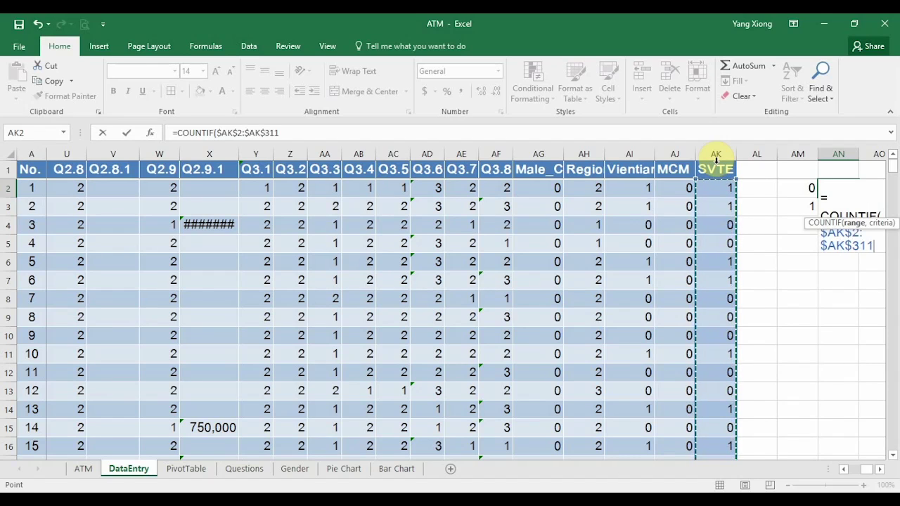
{"action": "type", "text": ","}
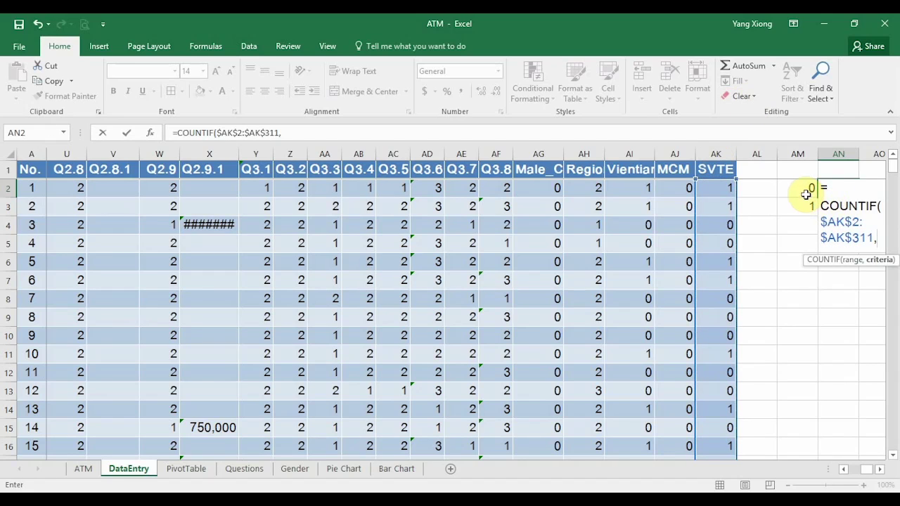
{"action": "left_click", "coordinate": [801, 188]}
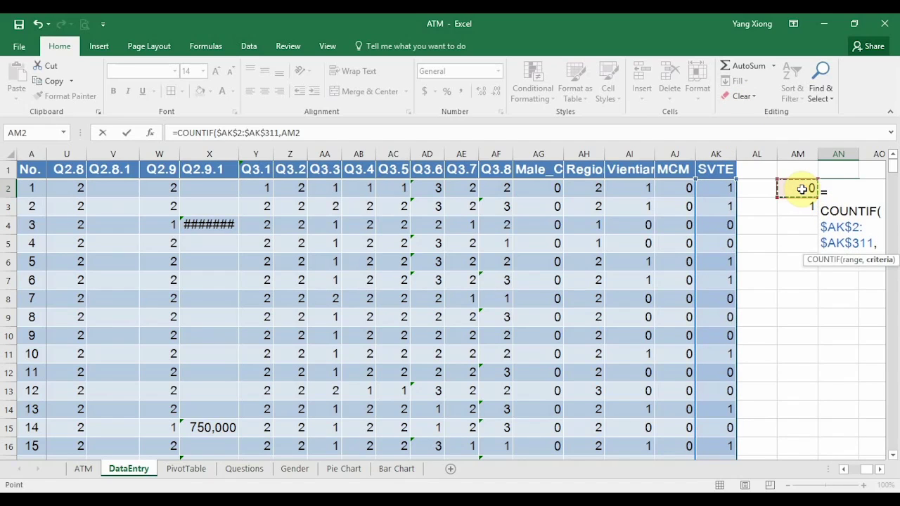
{"action": "key", "text": "Return"}
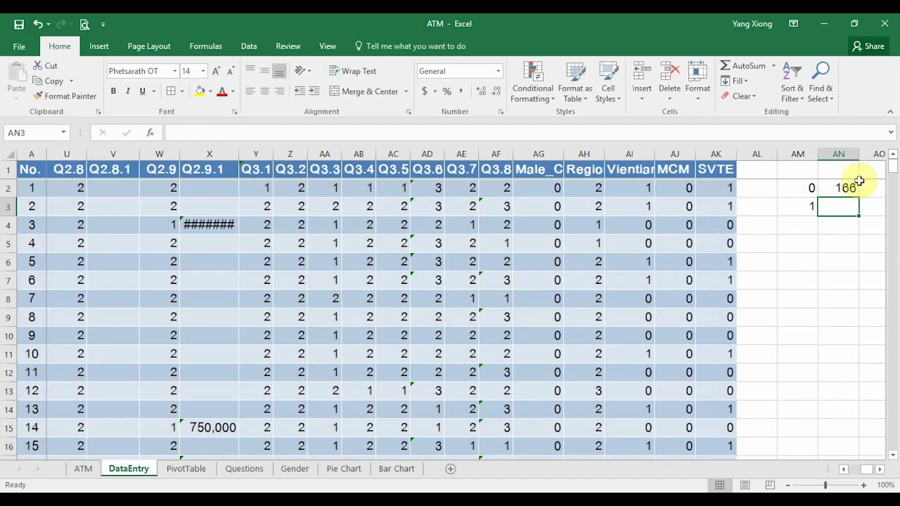
Step: Fill the COUNTIF down to AN3 for the 144 ones and AutoSum a 310 total in AN4
{"action": "left_click", "coordinate": [854, 184]}
{"action": "left_click_drag", "start_coordinate": [858, 197], "coordinate": [859, 209]}
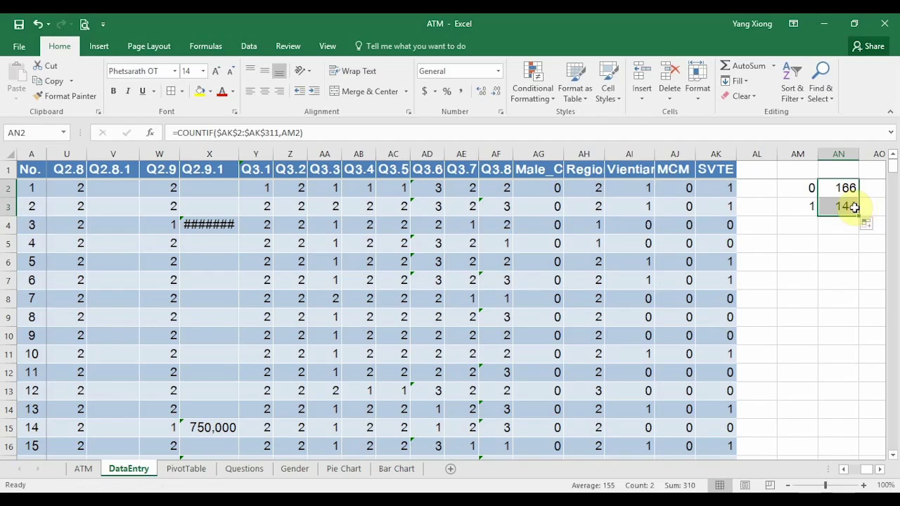
{"action": "left_click", "coordinate": [854, 208]}
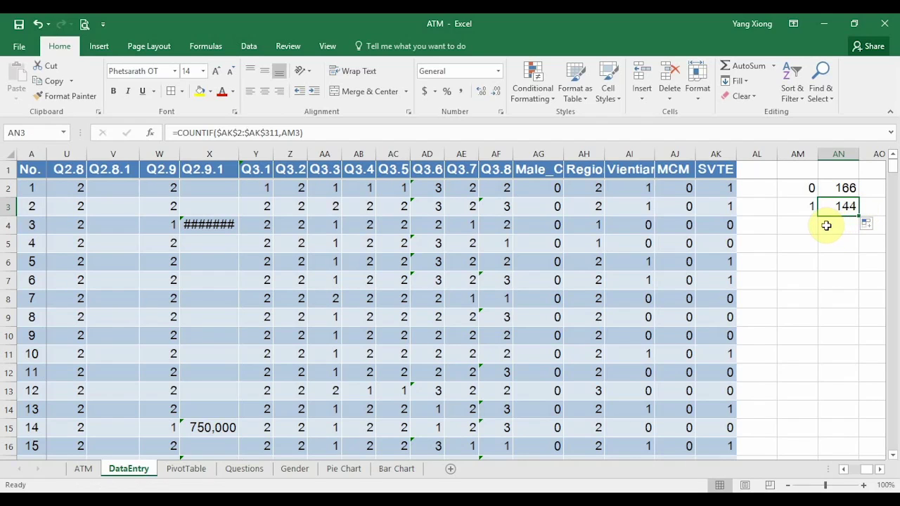
{"action": "left_click", "coordinate": [826, 224]}
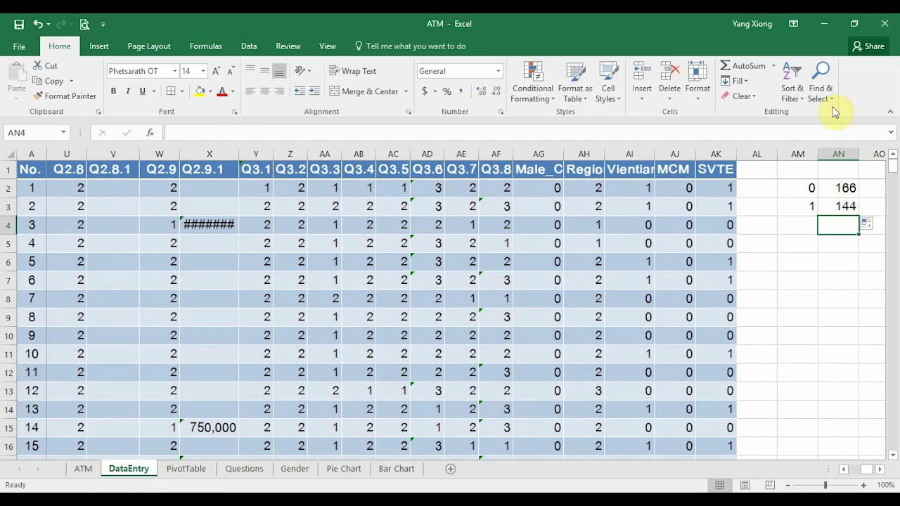
{"action": "left_click", "coordinate": [747, 66]}
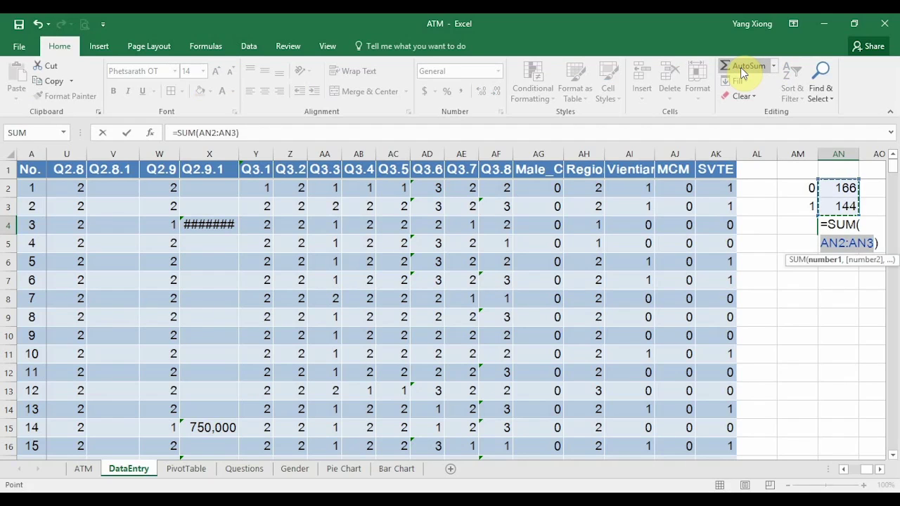
{"action": "key", "text": "Return"}
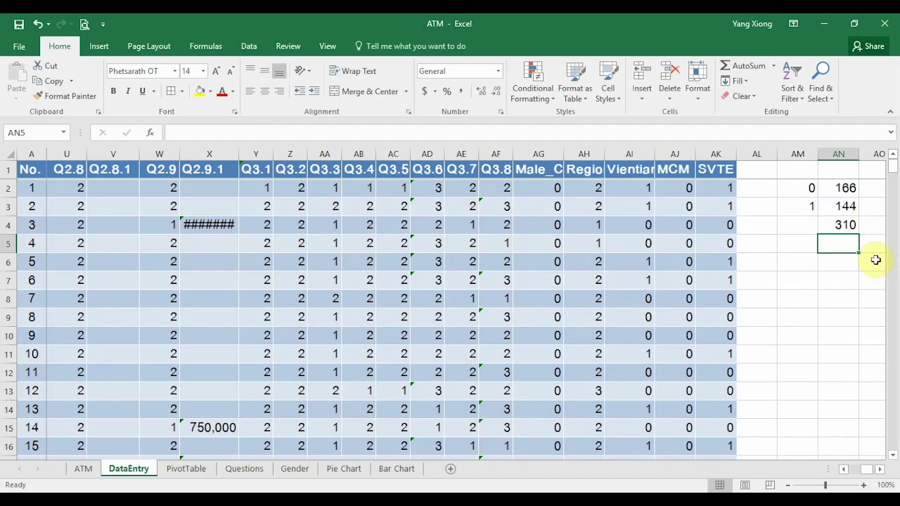
Step: Enter =COUNT(AK2:AK311) in AN5, returning 310, and review the formulas
{"action": "type", "text": "=coun"}
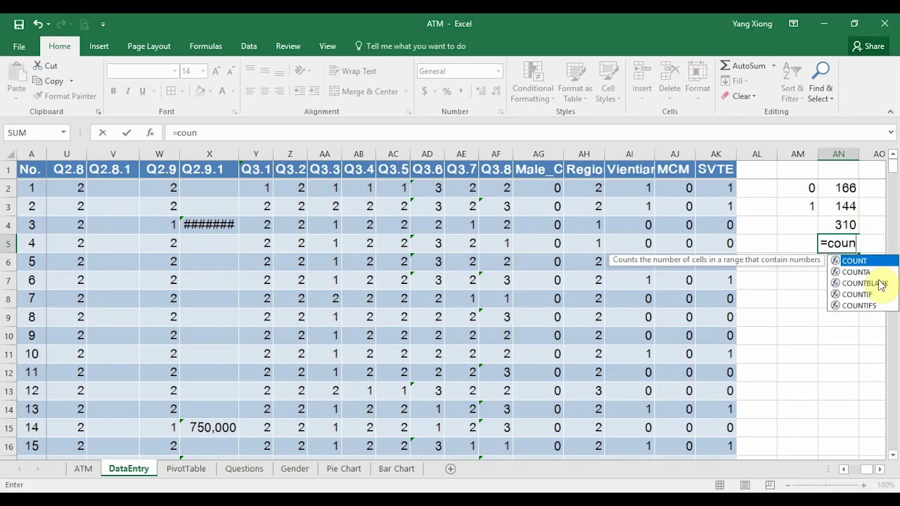
{"action": "type", "text": "t"}
{"action": "key", "text": "Tab"}
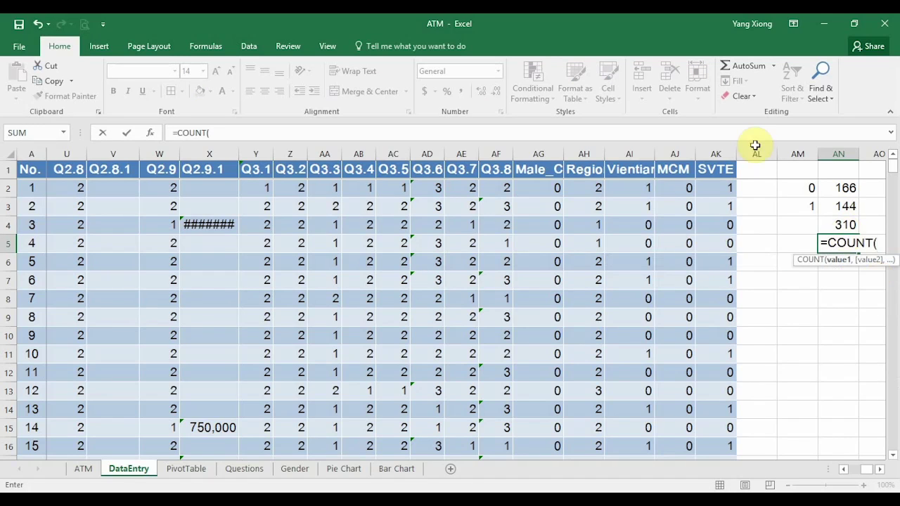
{"action": "left_click", "coordinate": [710, 160]}
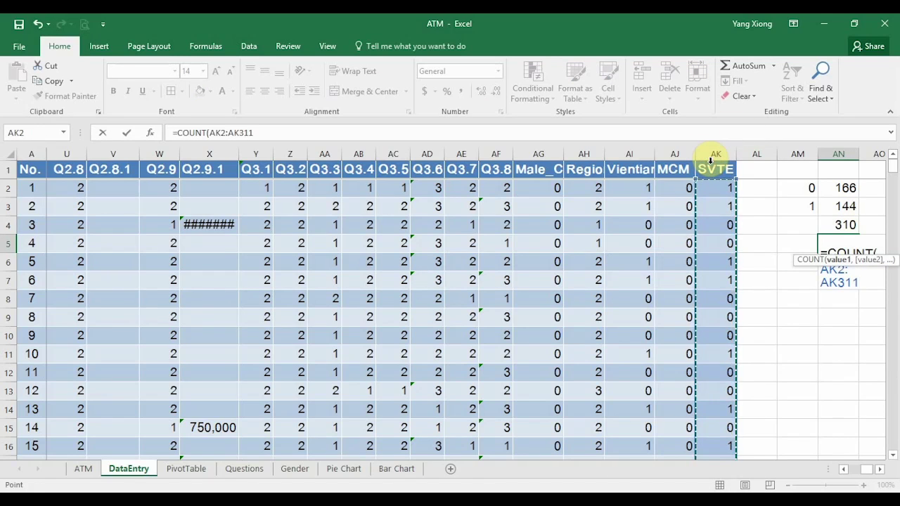
{"action": "key", "text": "Return"}
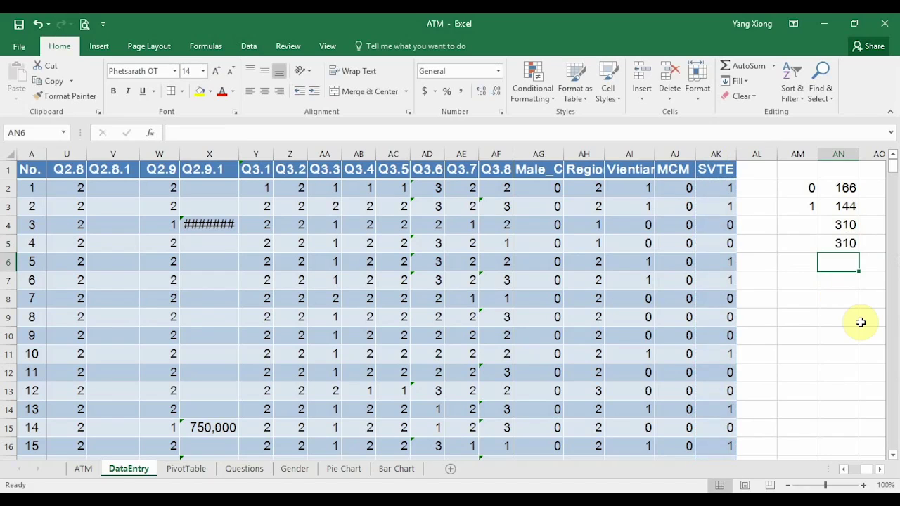
{"action": "left_click", "coordinate": [841, 243]}
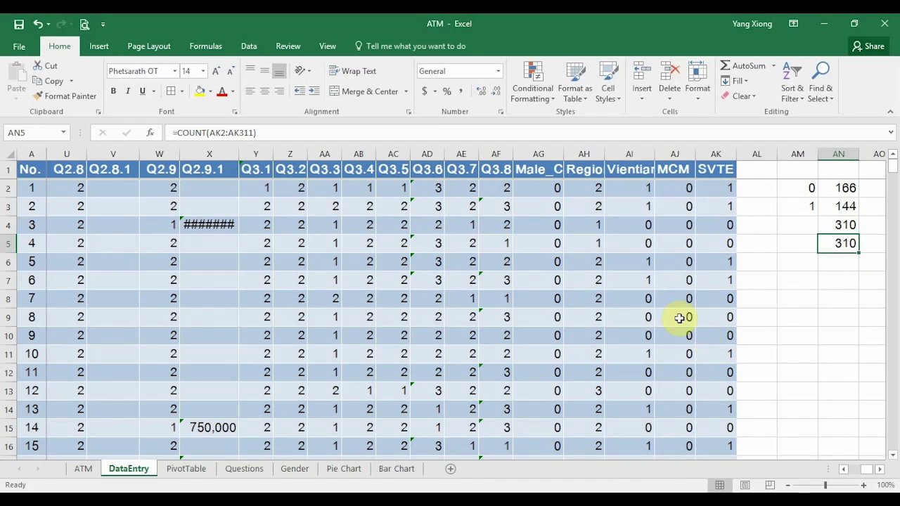
{"action": "left_click_drag", "start_coordinate": [808, 204], "coordinate": [843, 205]}
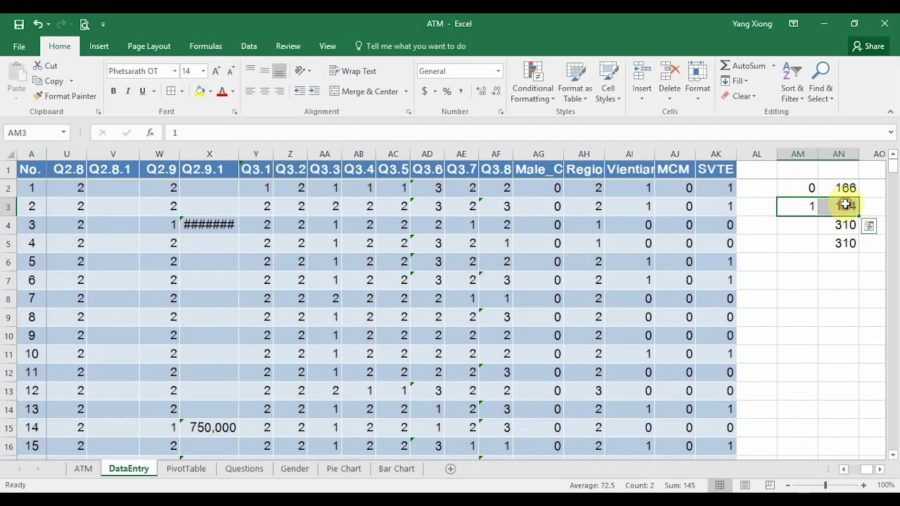
{"action": "left_click", "coordinate": [843, 205]}
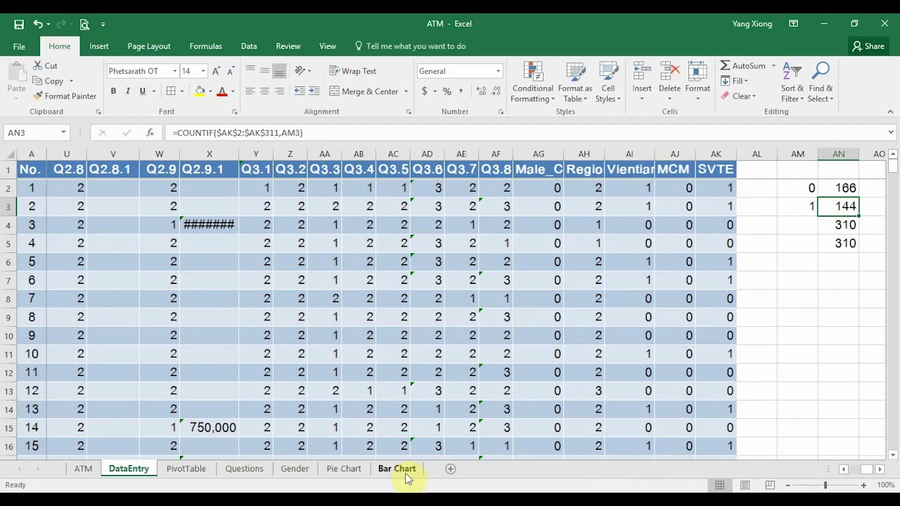
{"action": "mouse_move", "coordinate": [337, 500]}
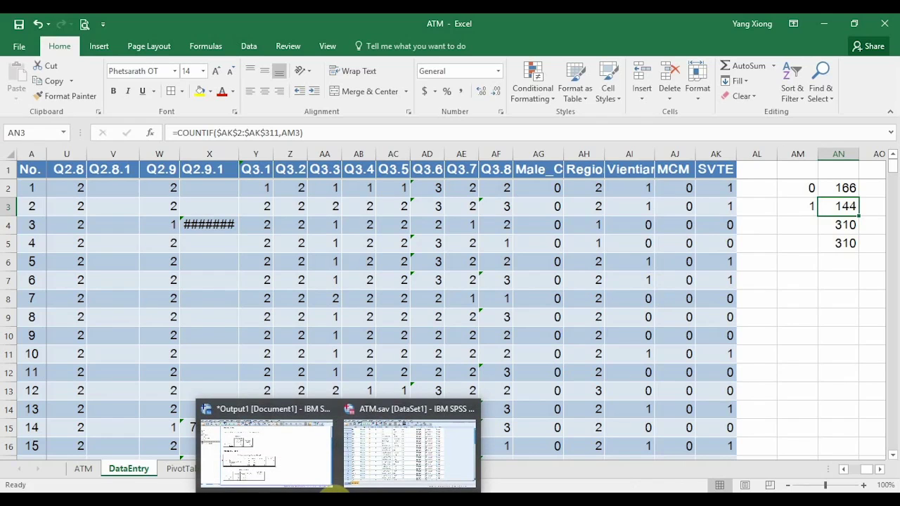
{"action": "mouse_move", "coordinate": [273, 459]}
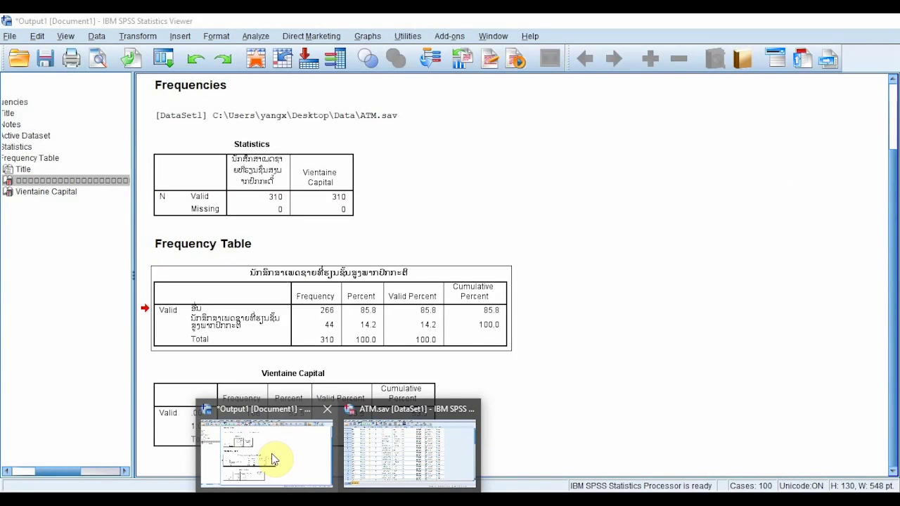
{"action": "left_click", "coordinate": [271, 454]}
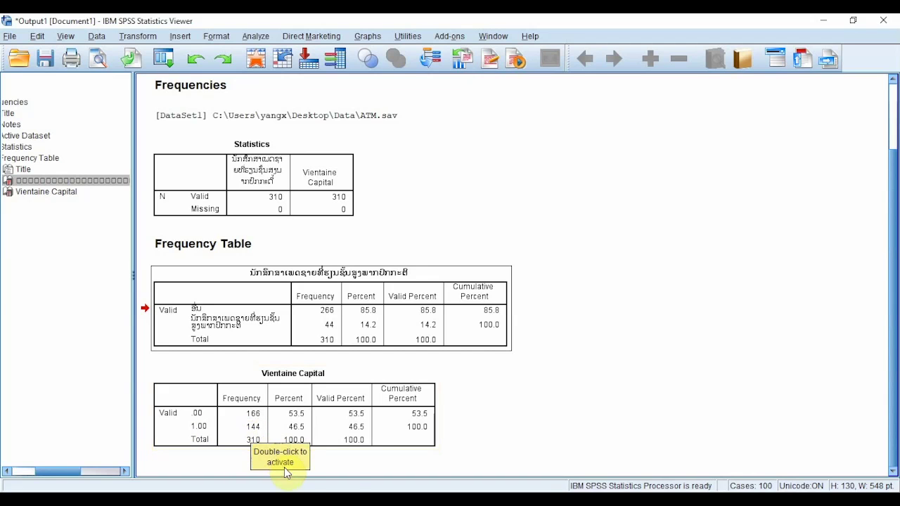
{"action": "key", "text": "alt+Tab"}
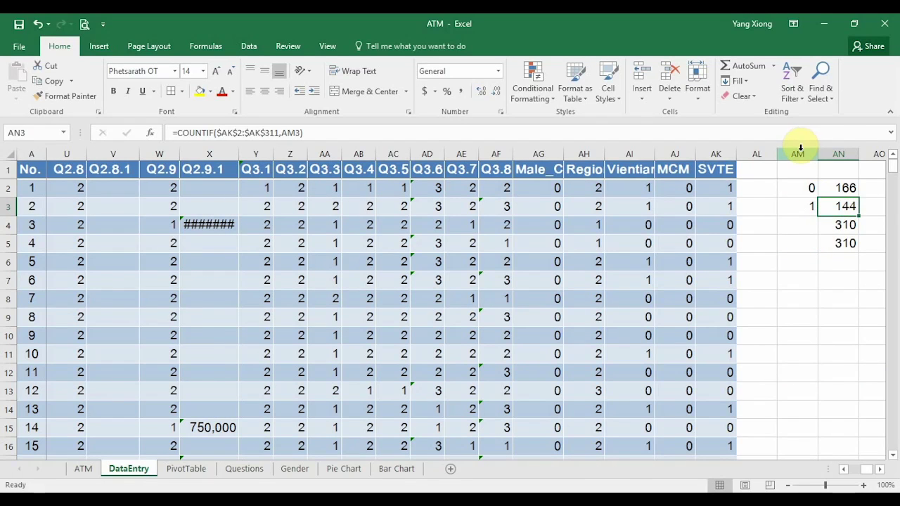
Step: Delete columns AM and AN holding the 0/1 labels and the 166, 144, 310 counts
{"action": "left_click_drag", "start_coordinate": [798, 149], "coordinate": [827, 150]}
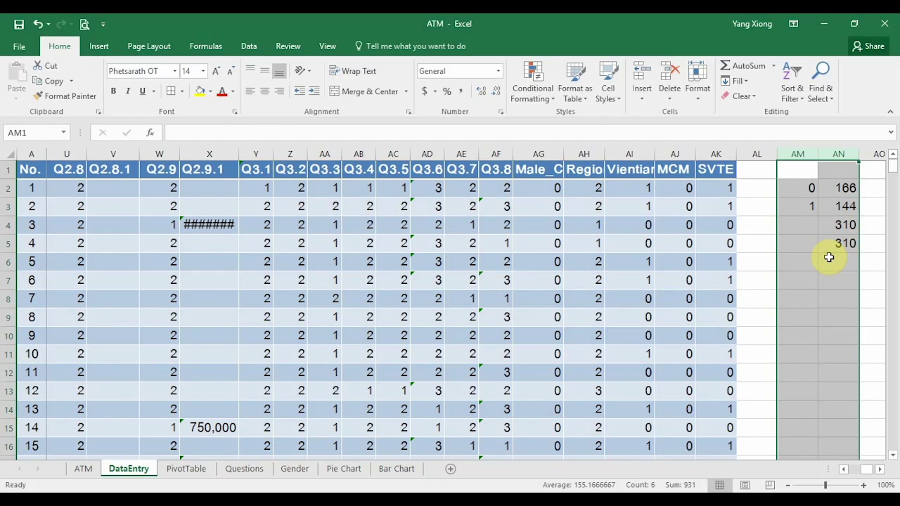
{"action": "right_click", "coordinate": [827, 156]}
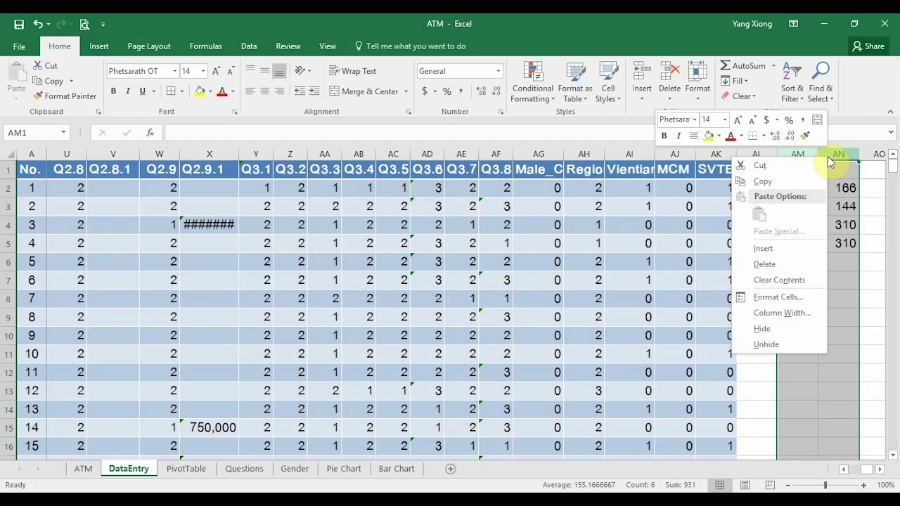
{"action": "left_click", "coordinate": [782, 268]}
{"action": "left_click", "coordinate": [839, 223]}
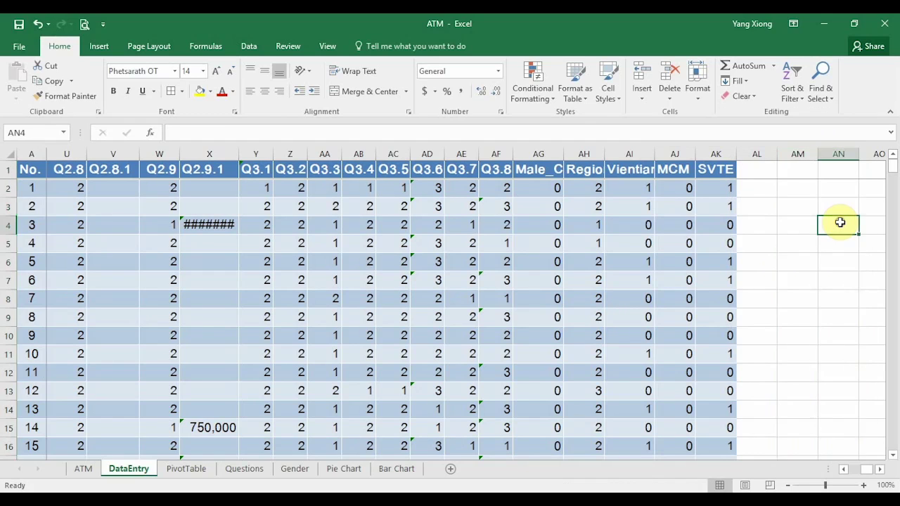